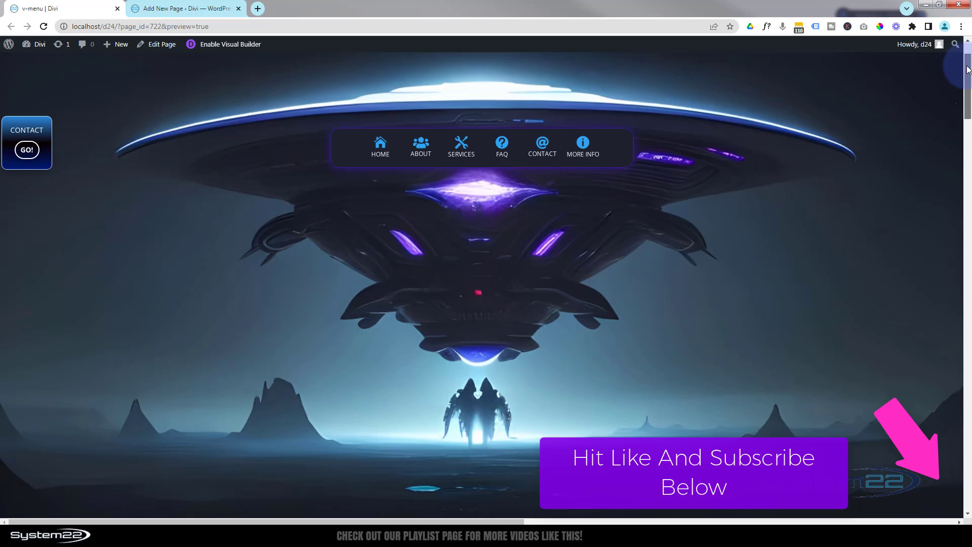
Examine how the UFO call to action, social icons, image boxes and pricing tables behave while scrolling the finished v-menu preview page.
drag(968, 70, 966, 105)
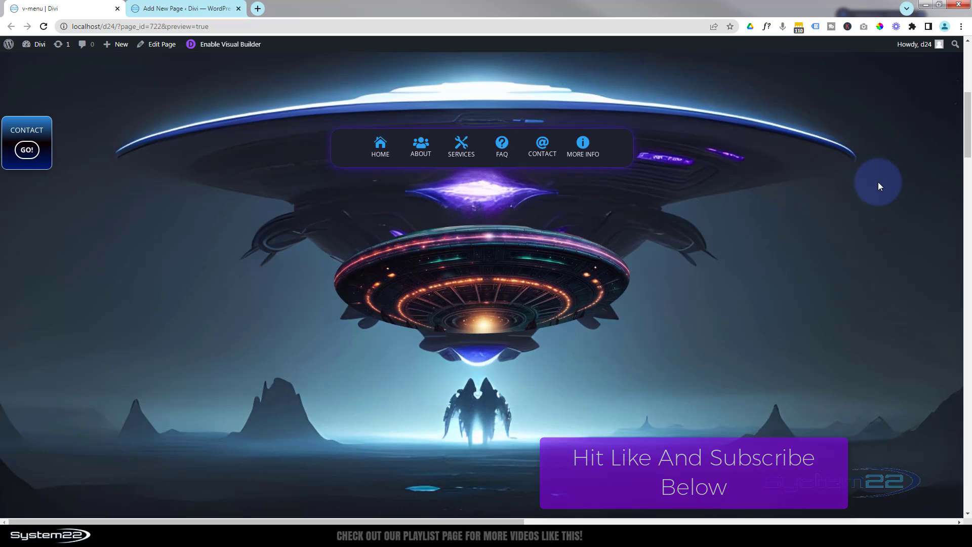
mouse_move(475, 294)
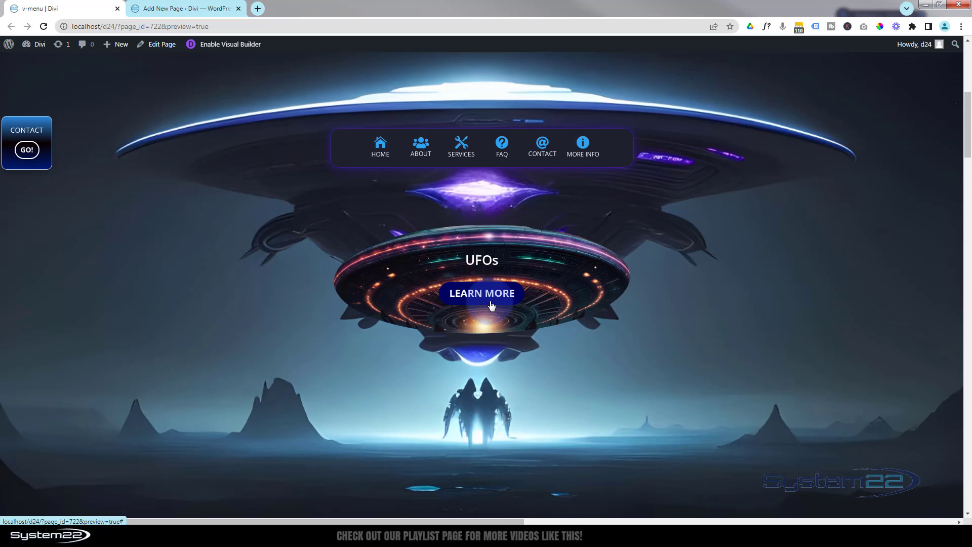
click(952, 121)
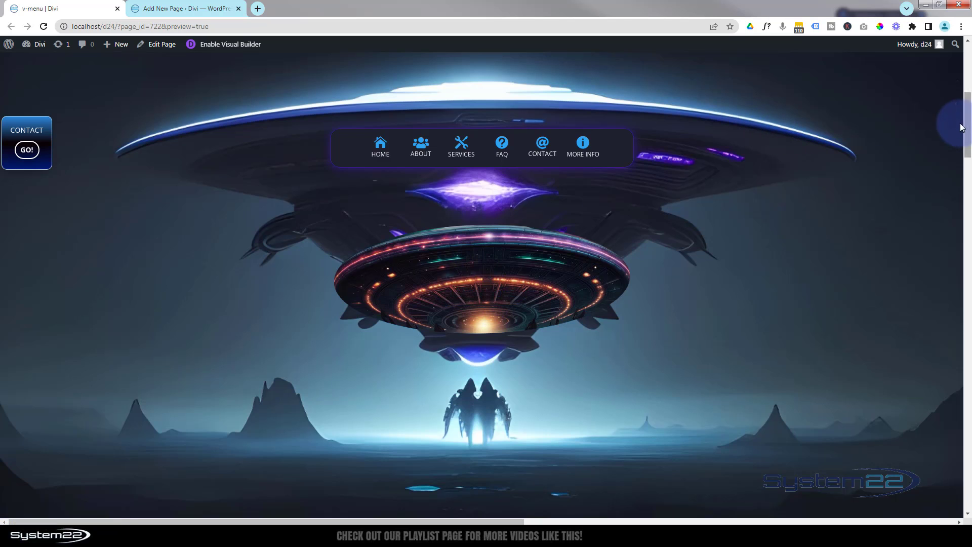
drag(969, 107, 970, 172)
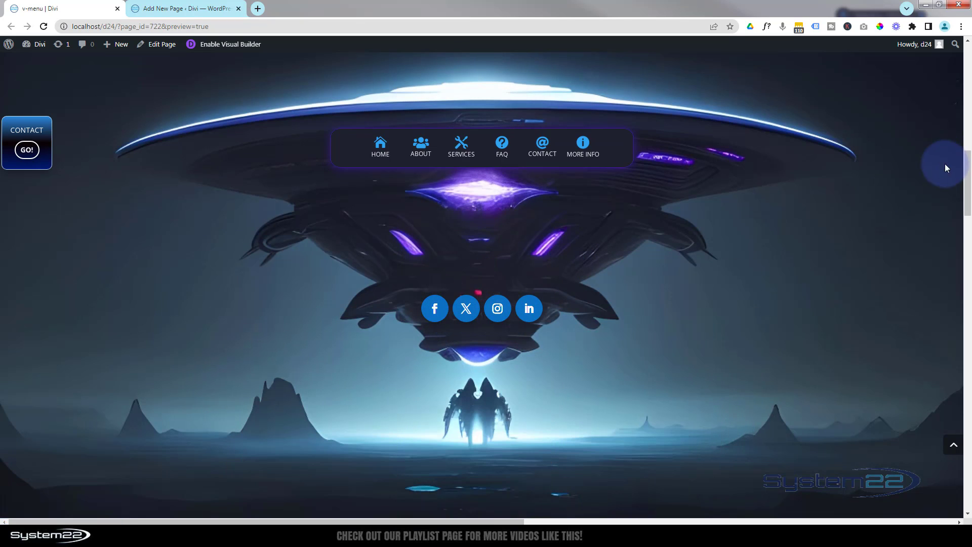
drag(969, 177, 968, 212)
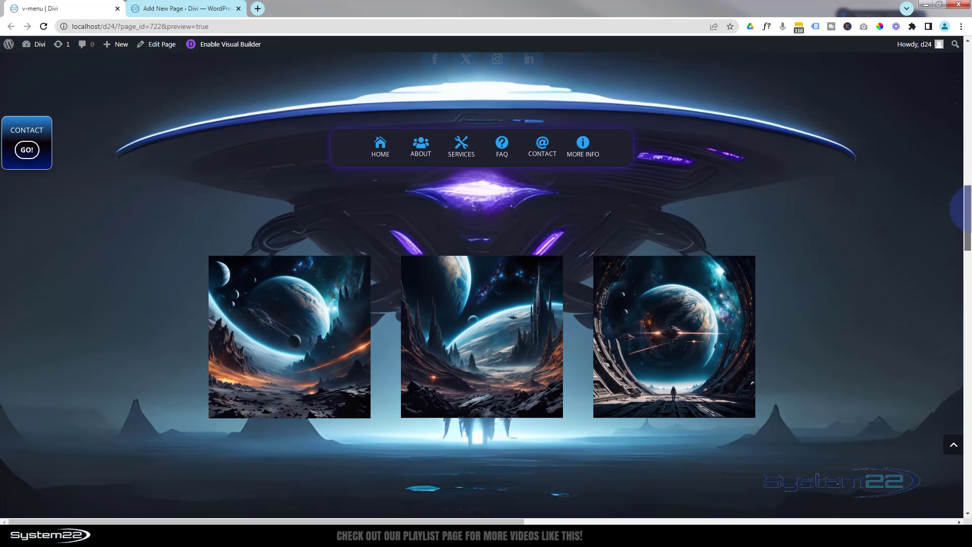
mouse_move(646, 306)
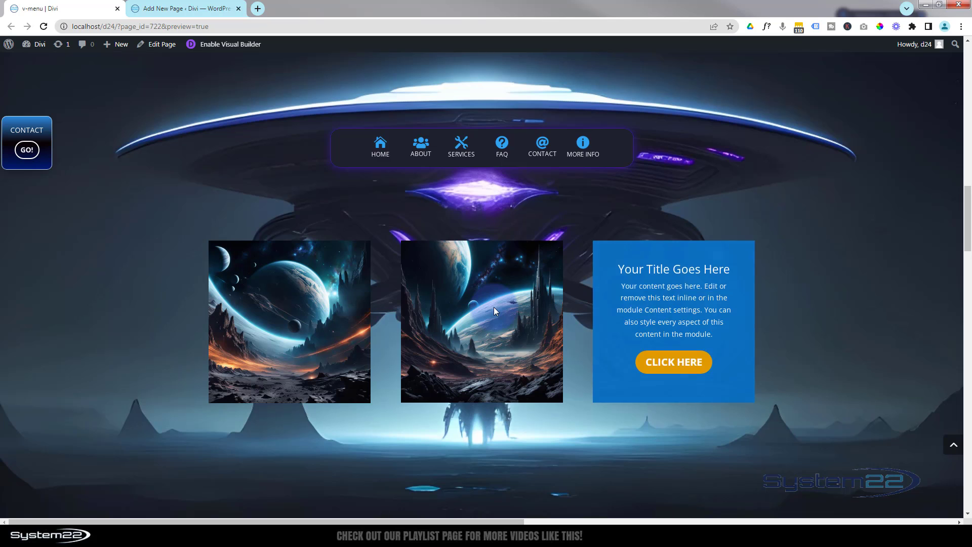
mouse_move(305, 317)
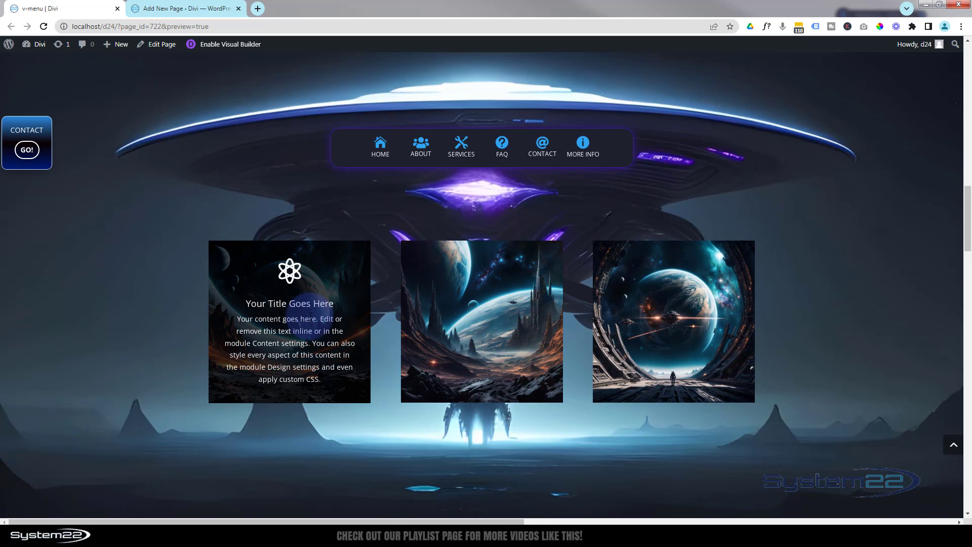
drag(968, 209, 970, 341)
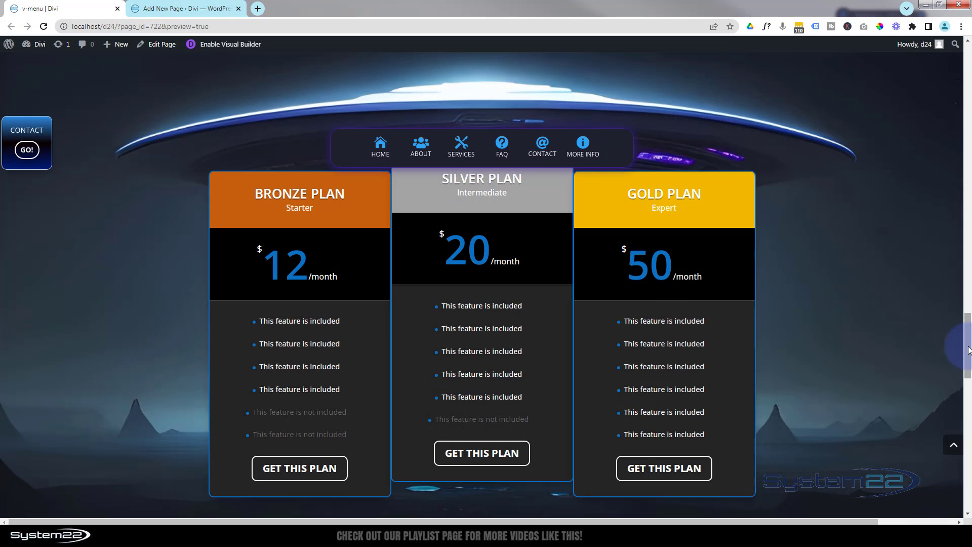
drag(969, 349, 955, 23)
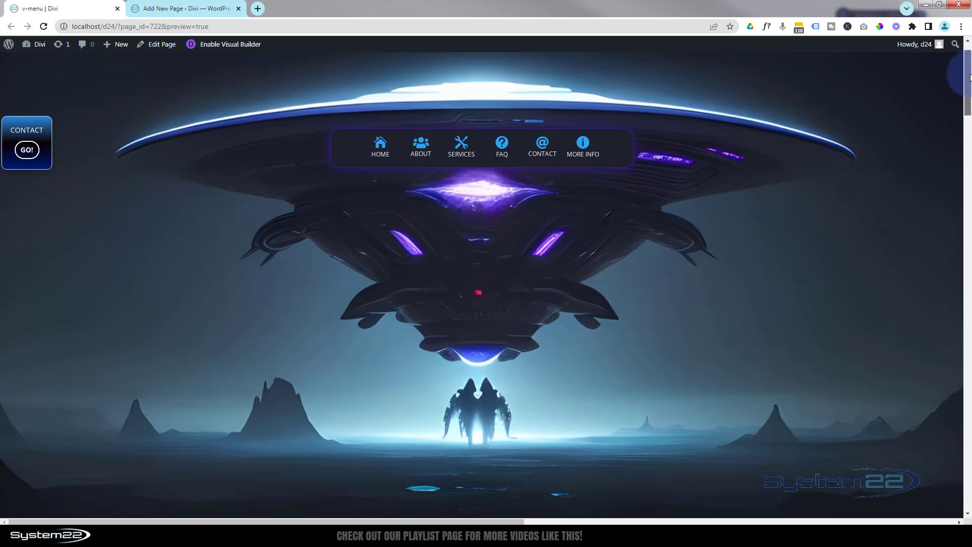
drag(970, 77, 965, 101)
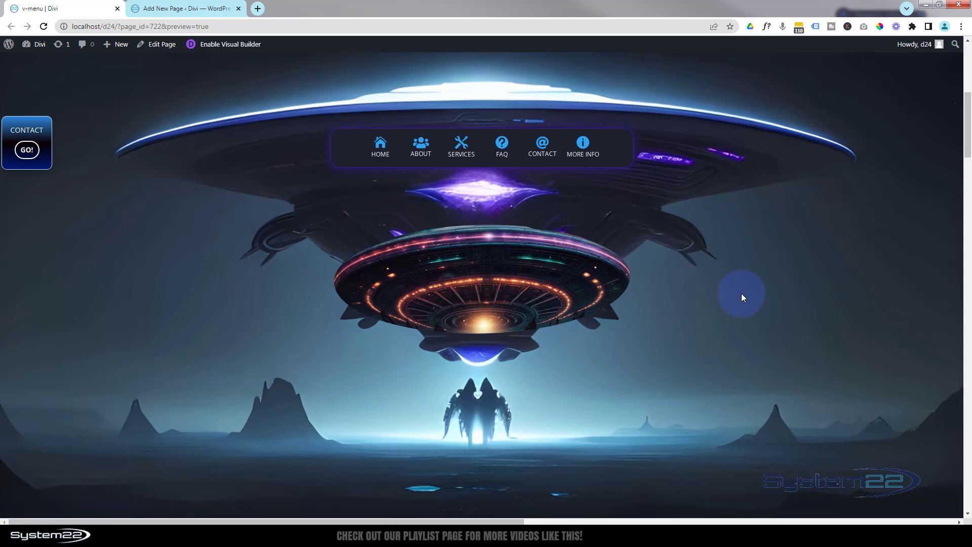
Open the new "scroller" page in the Divi Builder and start building its layout from scratch.
click(177, 8)
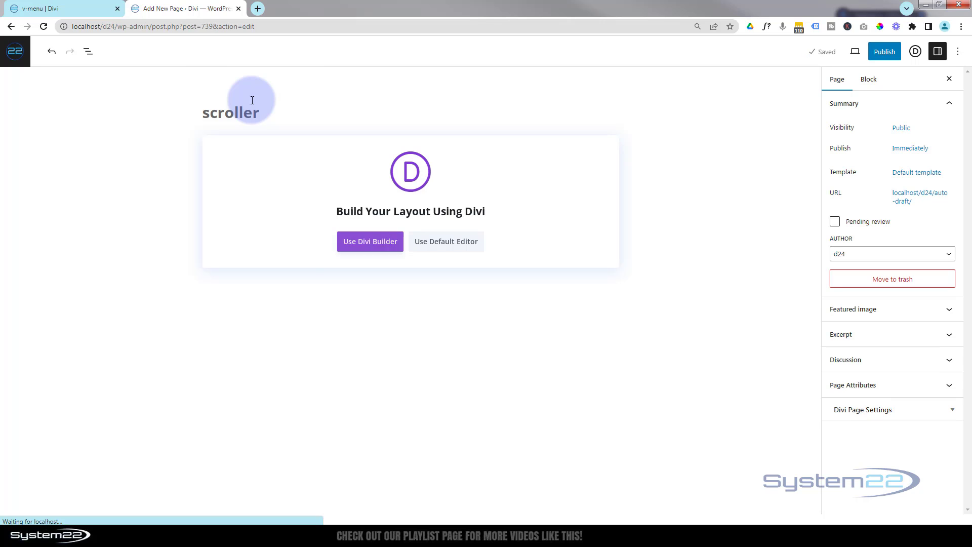
click(368, 250)
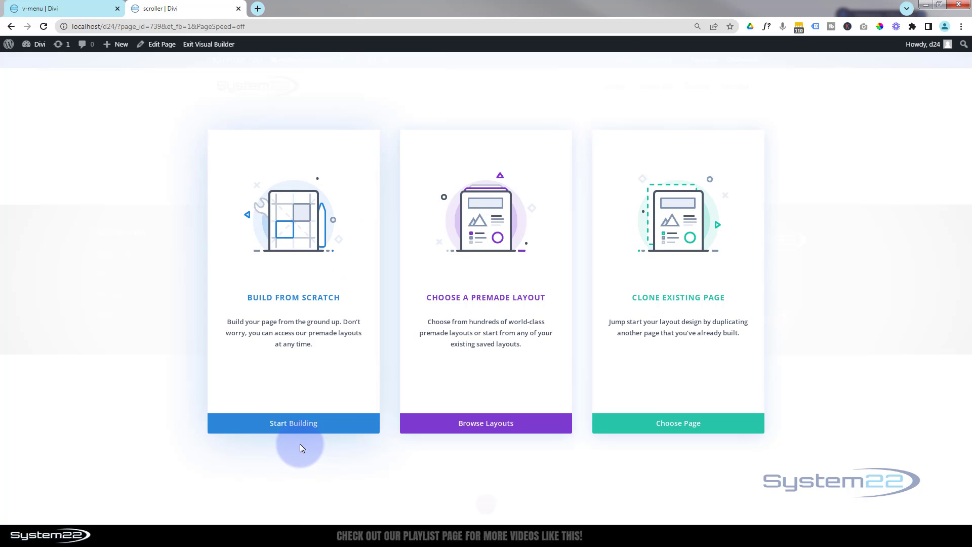
click(302, 428)
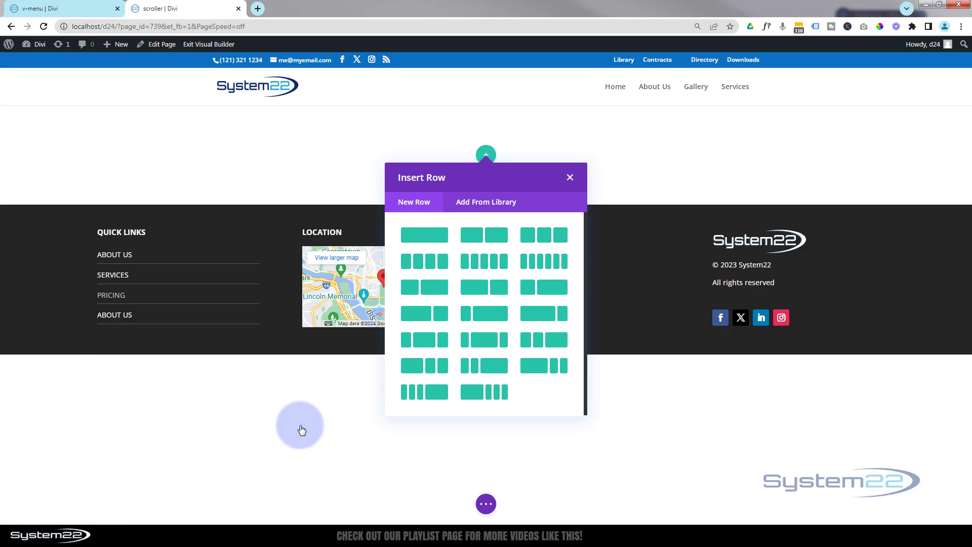
Insert a single-column row with a Call To Action module and set the module's button link URL to "#".
click(419, 238)
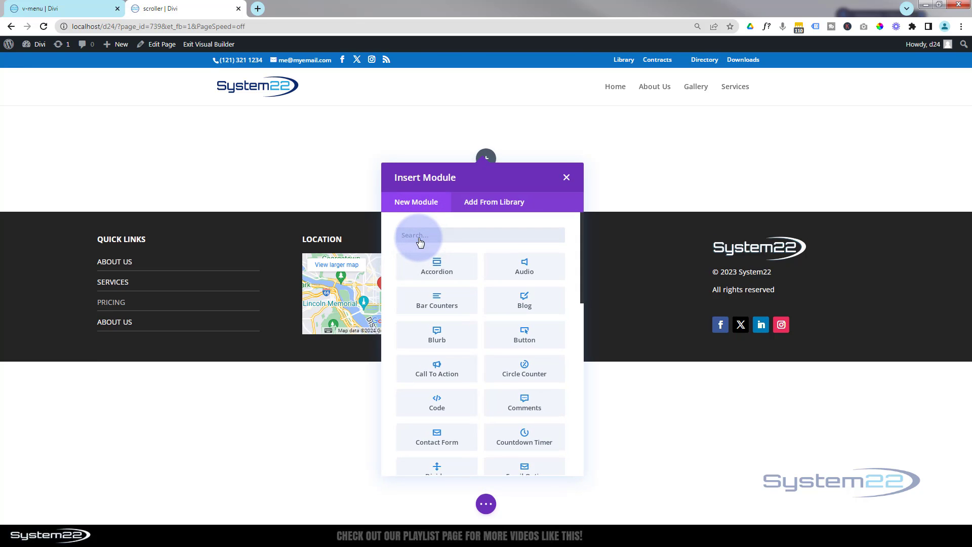
click(448, 372)
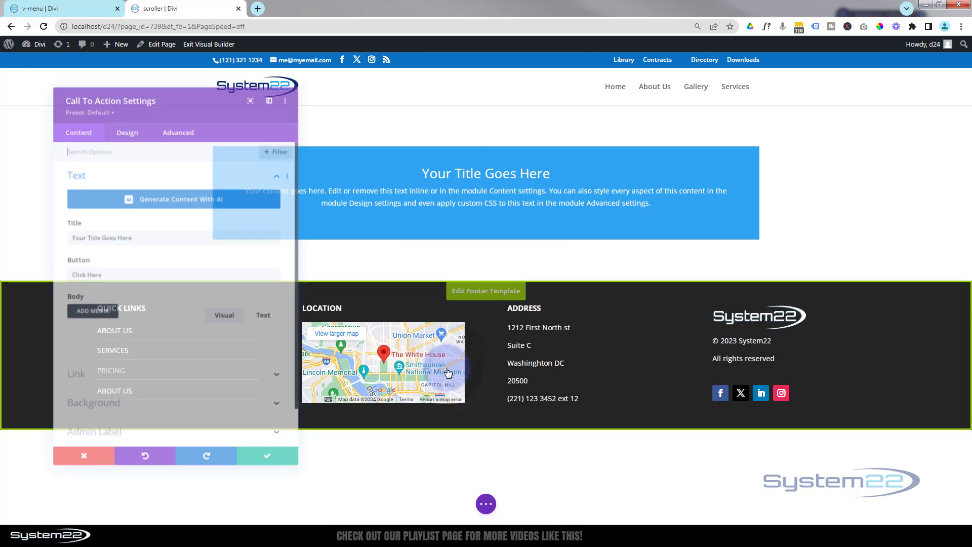
click(89, 231)
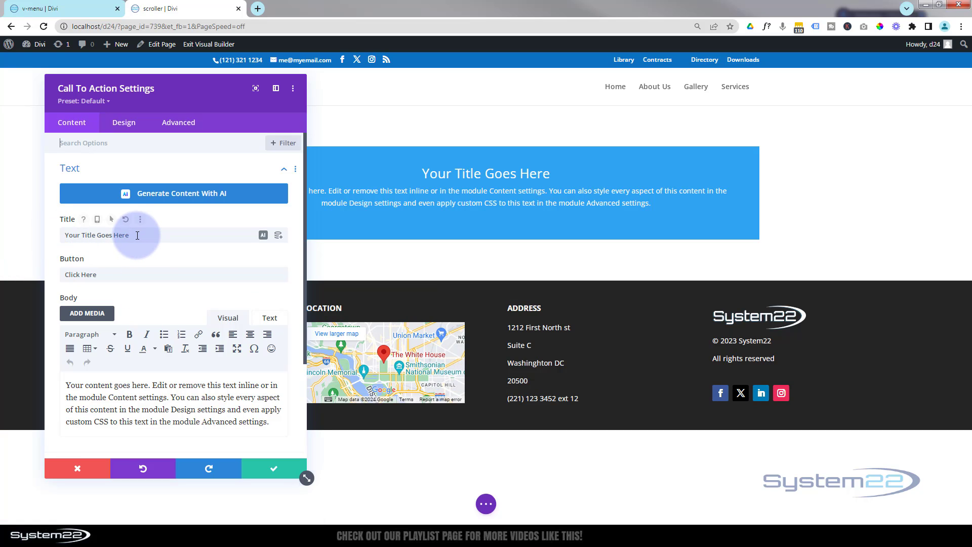
scroll(206, 403, down, 3)
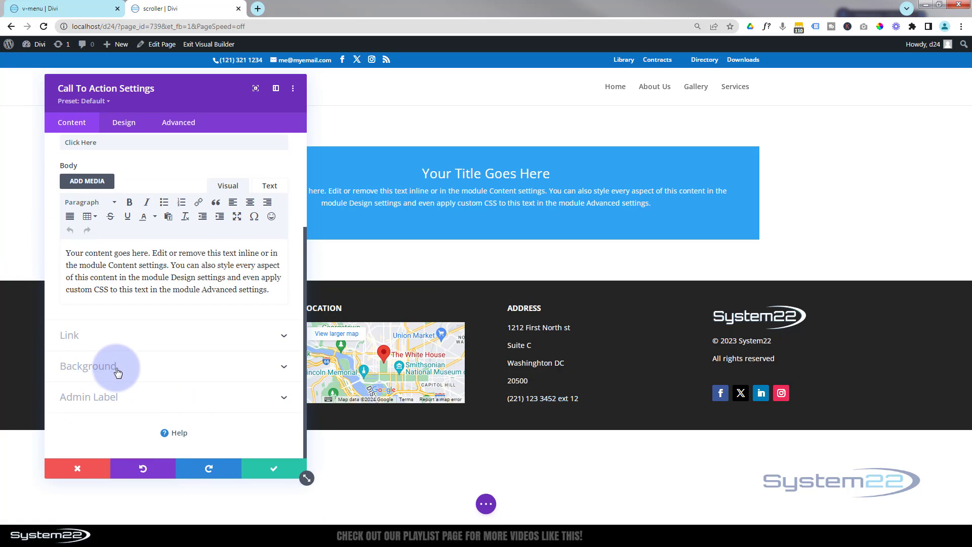
click(120, 336)
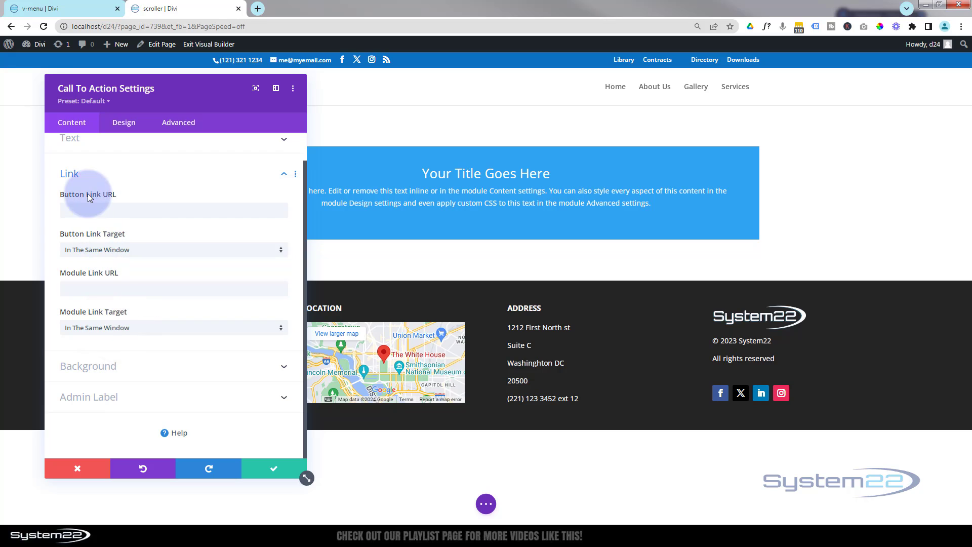
text(#)
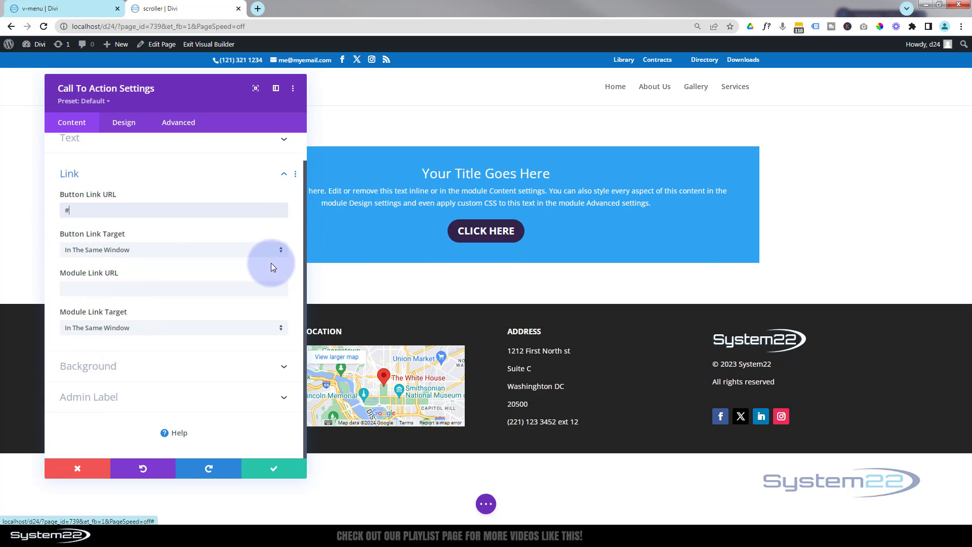
click(274, 470)
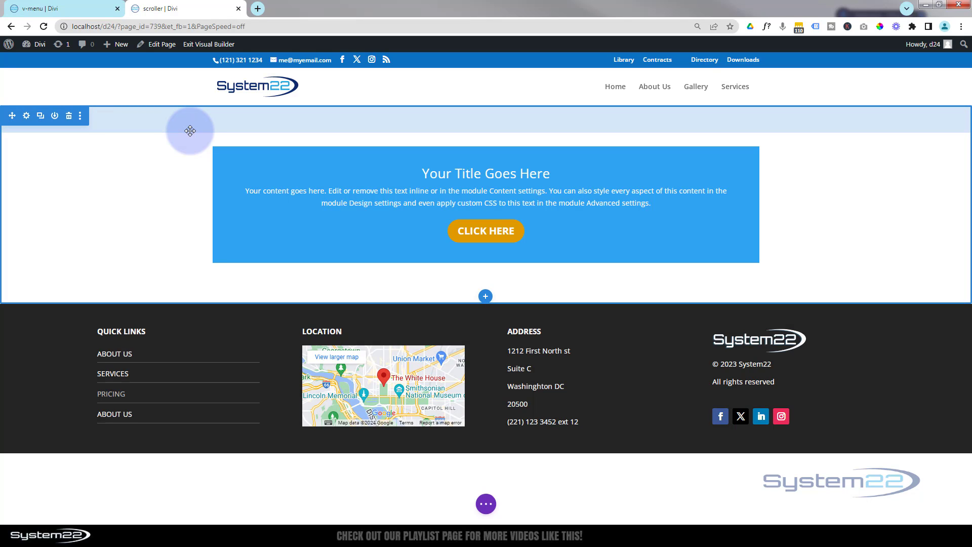
Set the height of the section containing the call to action to 200vh and check its extent on the page.
click(26, 117)
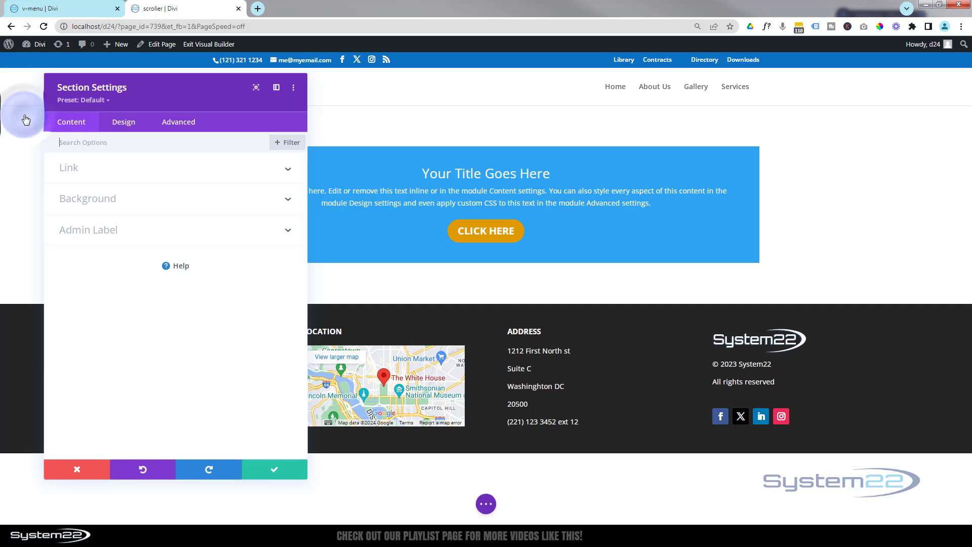
click(124, 123)
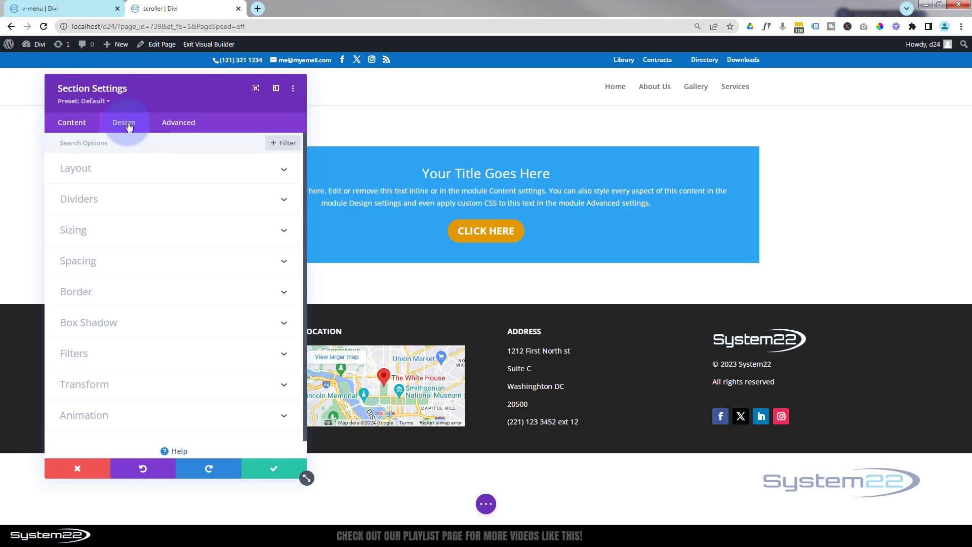
click(174, 229)
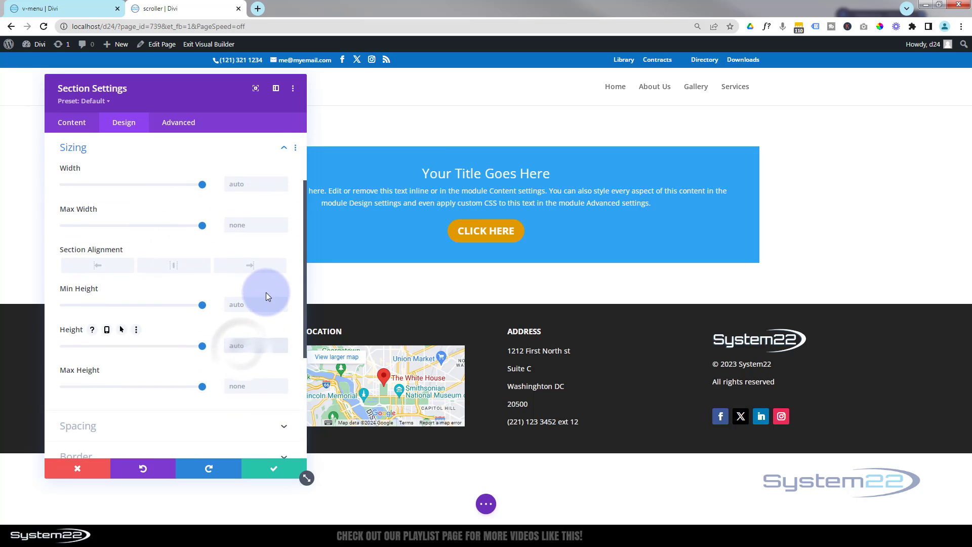
text(200vh)
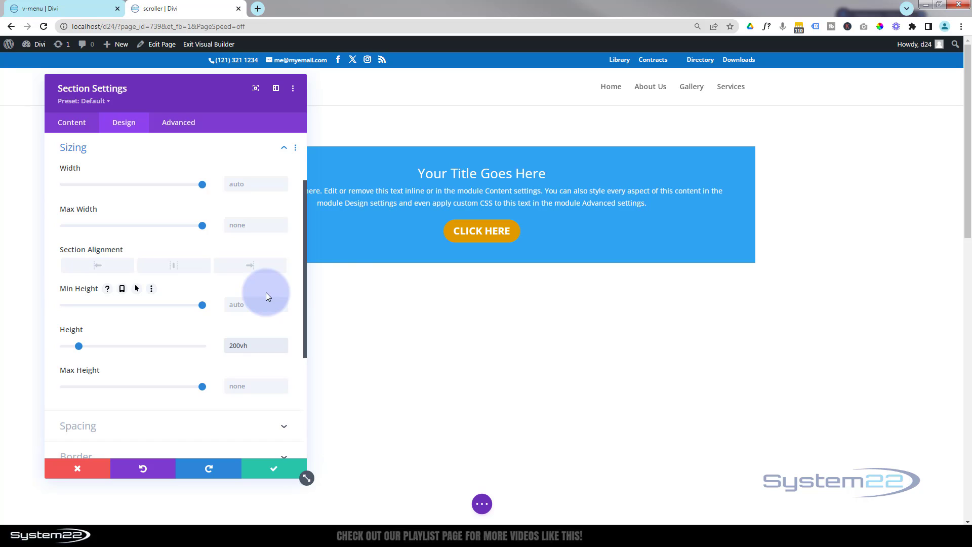
click(273, 478)
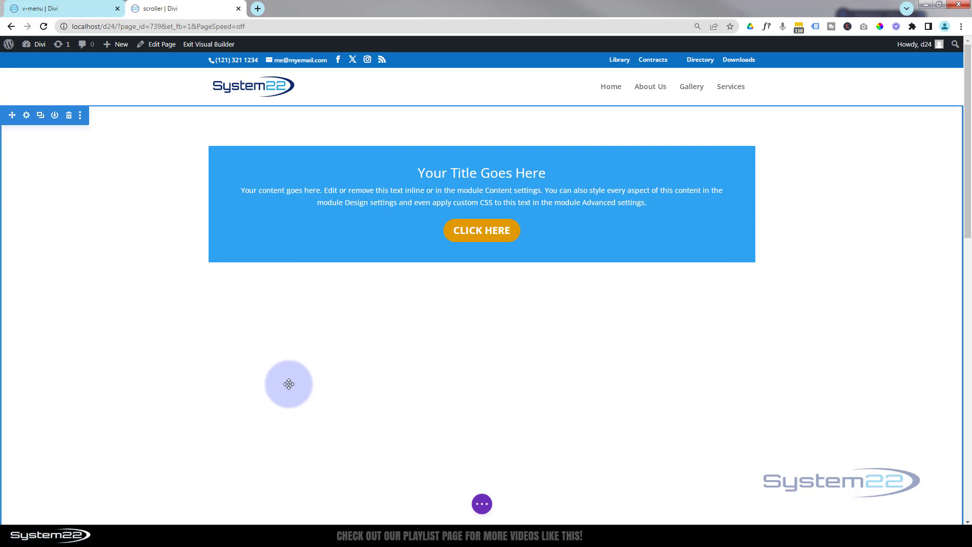
scroll(289, 384, down, 3)
scroll(288, 384, down, 2)
scroll(288, 384, up, 3)
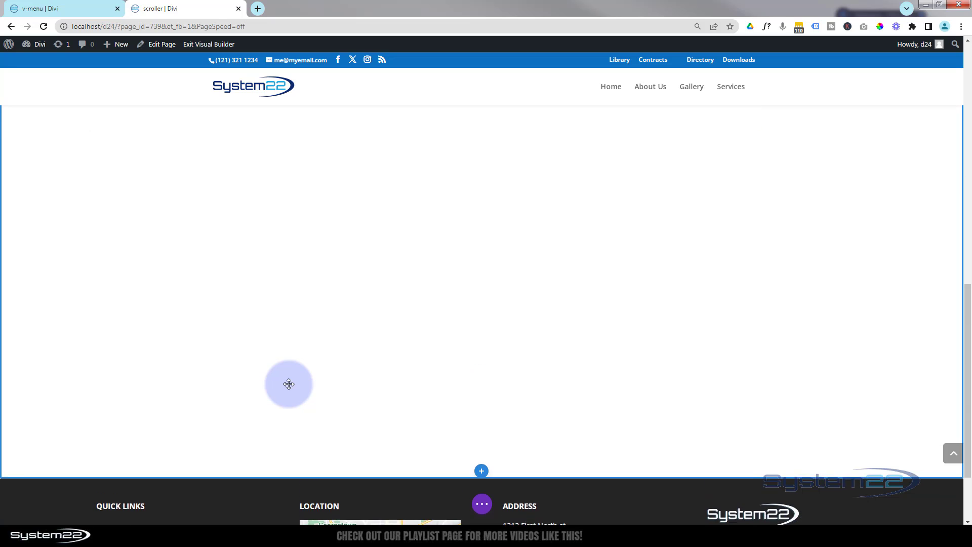
scroll(289, 384, up, 3)
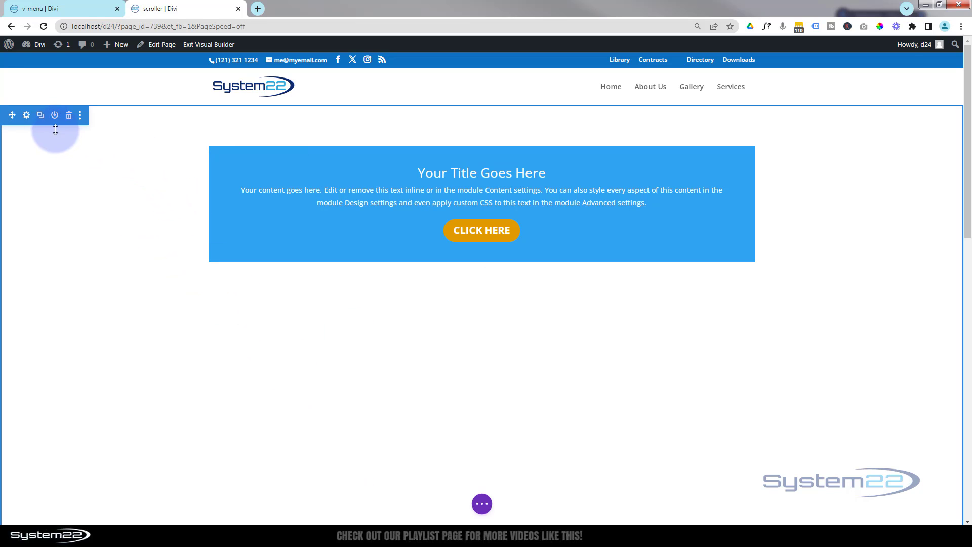
Set the section's top padding to 100vh and save the section settings.
click(25, 117)
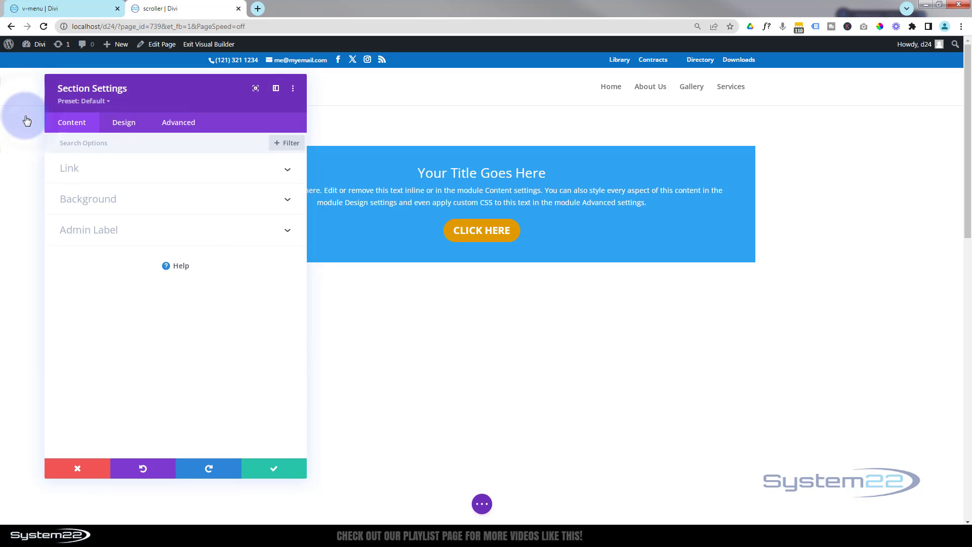
click(121, 123)
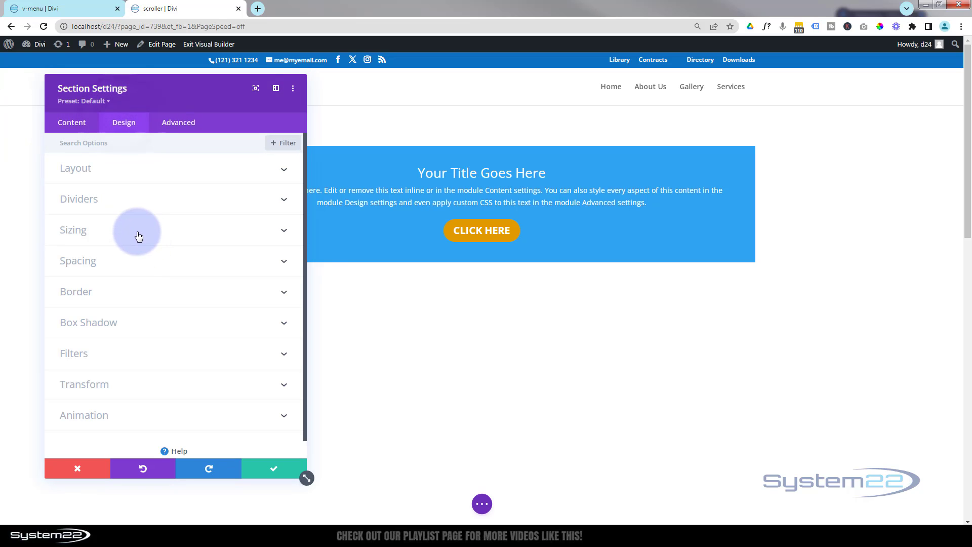
click(139, 262)
click(87, 257)
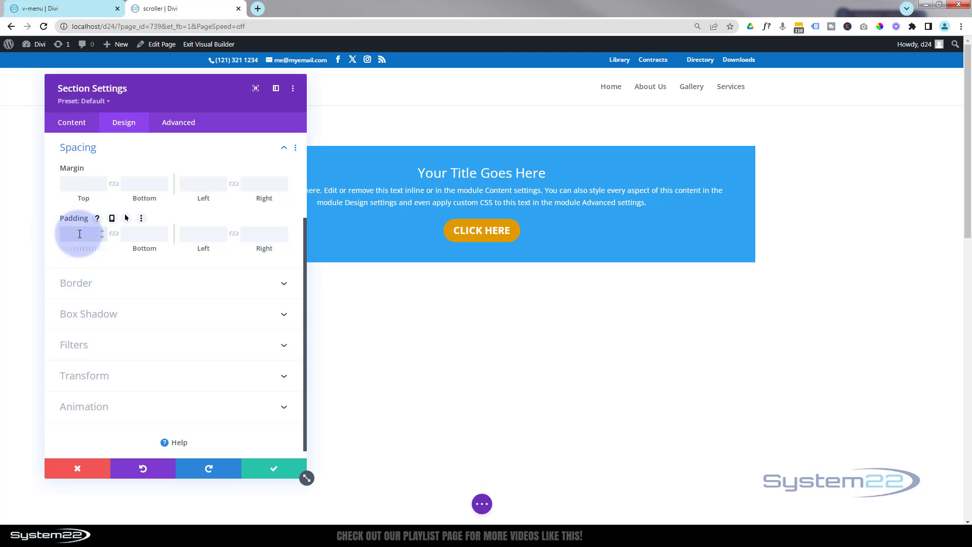
text(100vh)
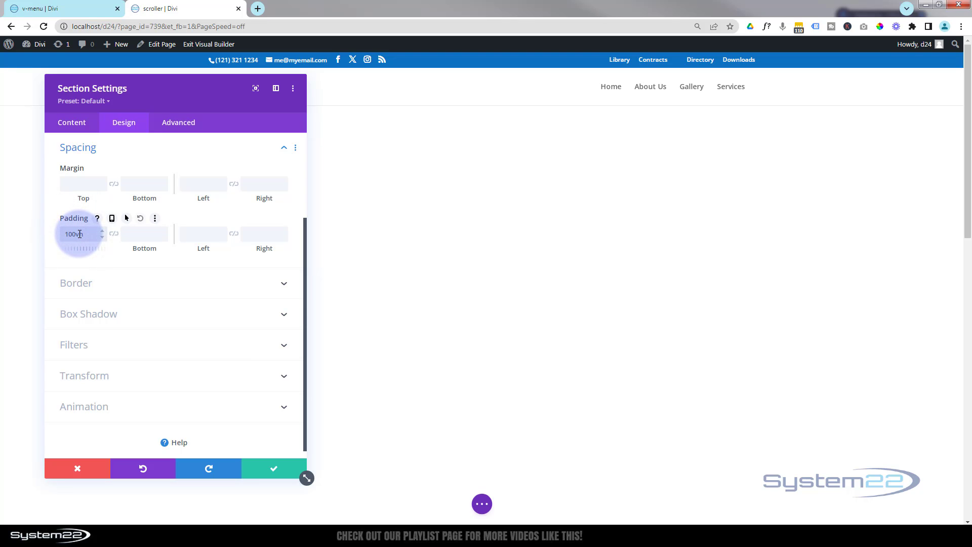
click(283, 467)
scroll(337, 336, down, 5)
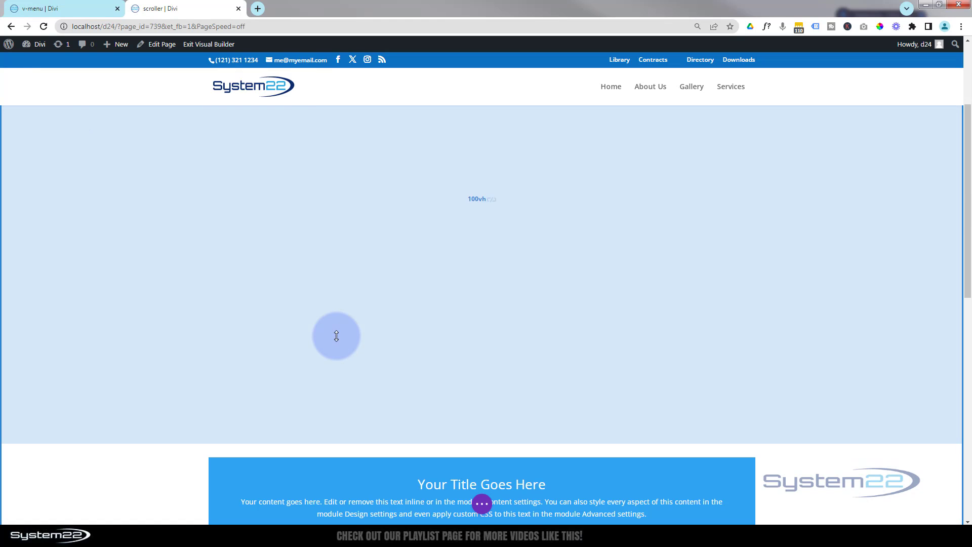
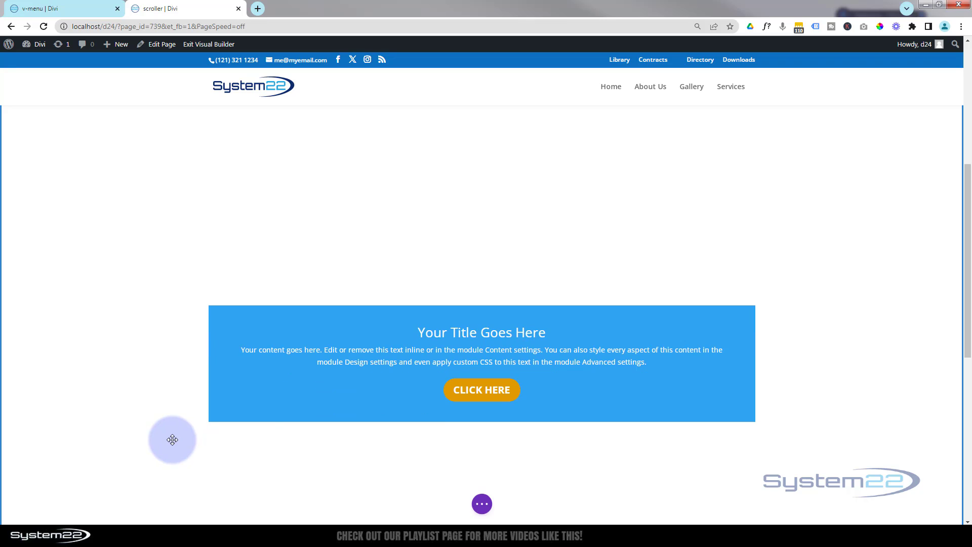
Open the Call To Action module's scroll effects settings and dock the settings window beside the page.
mouse_move(261, 405)
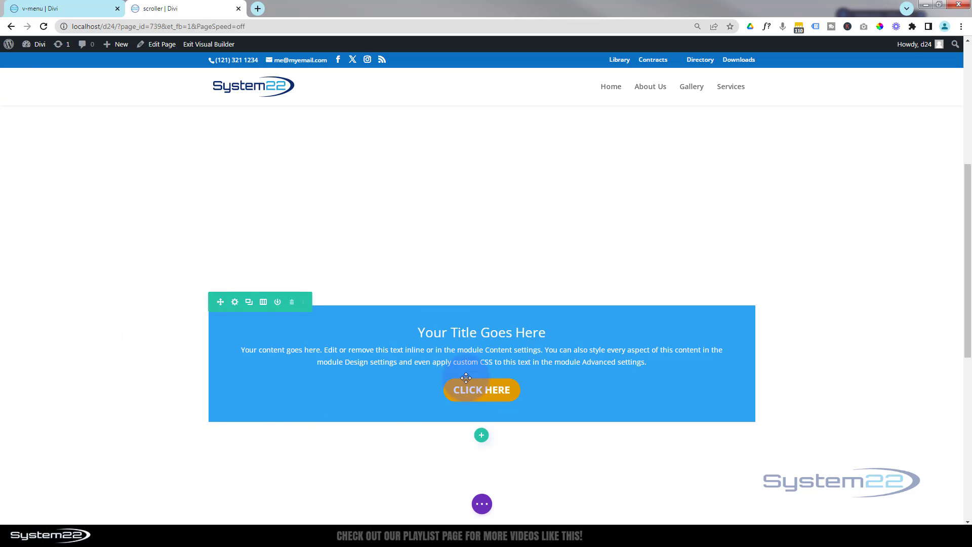
mouse_move(467, 345)
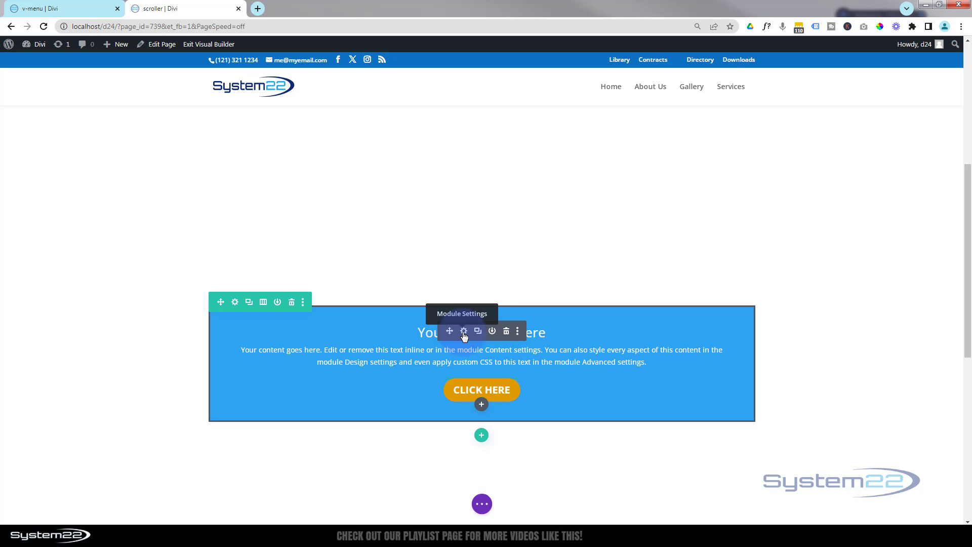
click(464, 332)
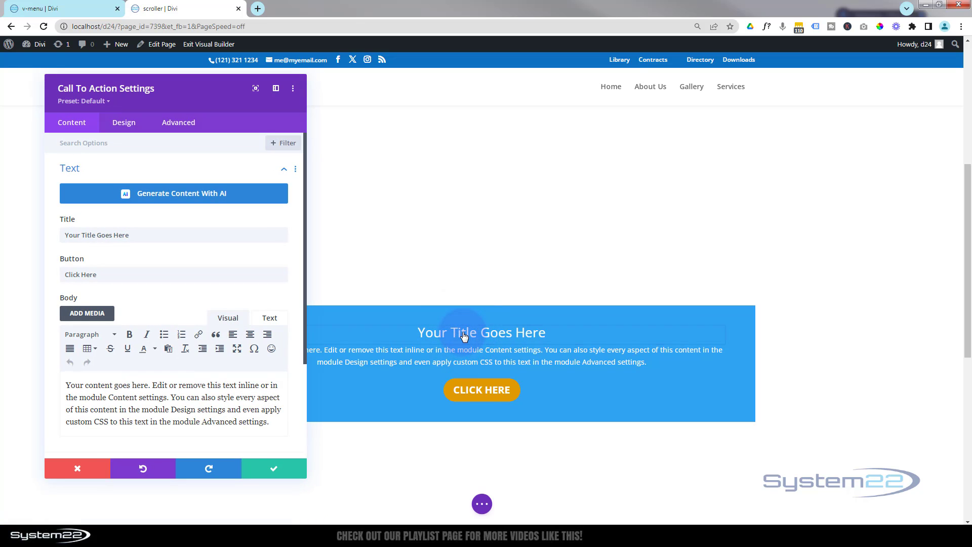
click(178, 122)
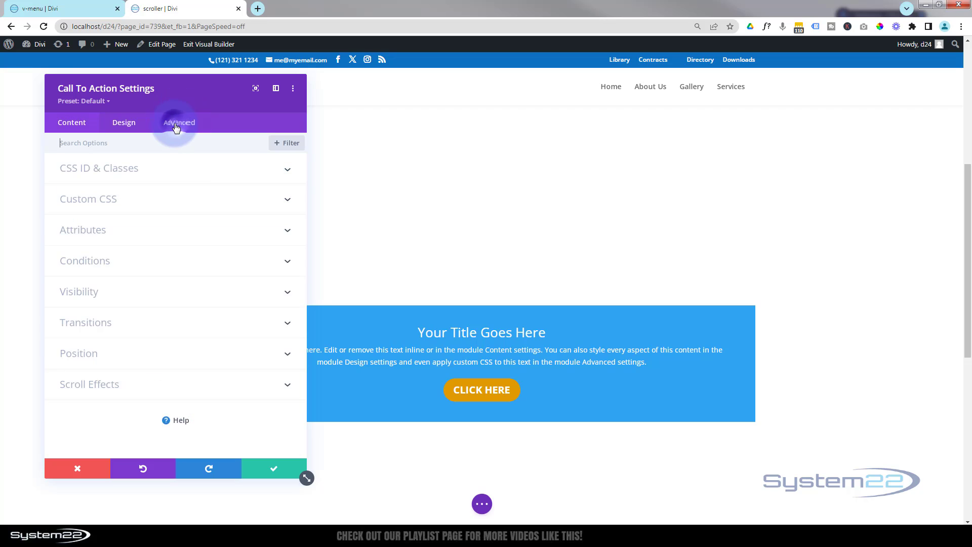
click(167, 384)
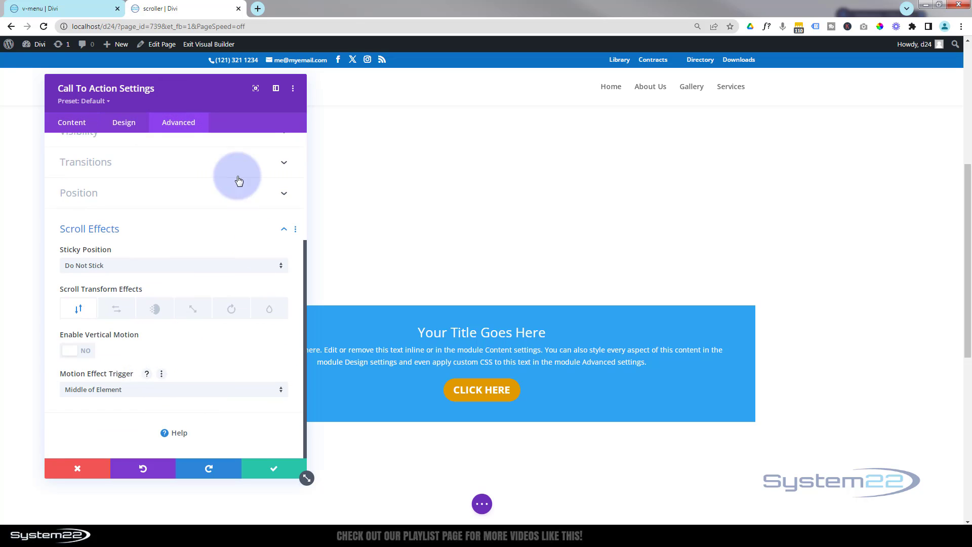
click(277, 91)
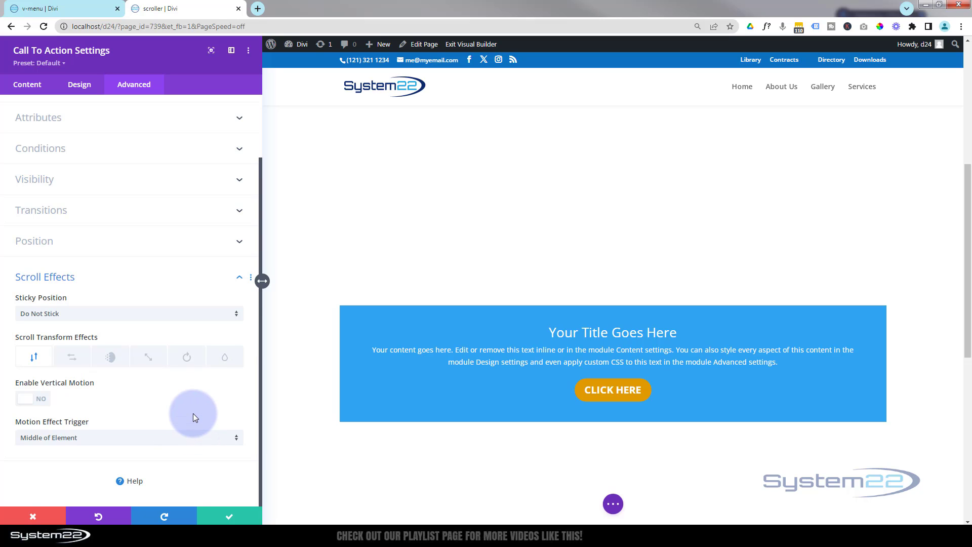
Enable the Fading In and Out scroll effect for the Call To Action module and preview it on the page.
scroll(449, 360, up, 1)
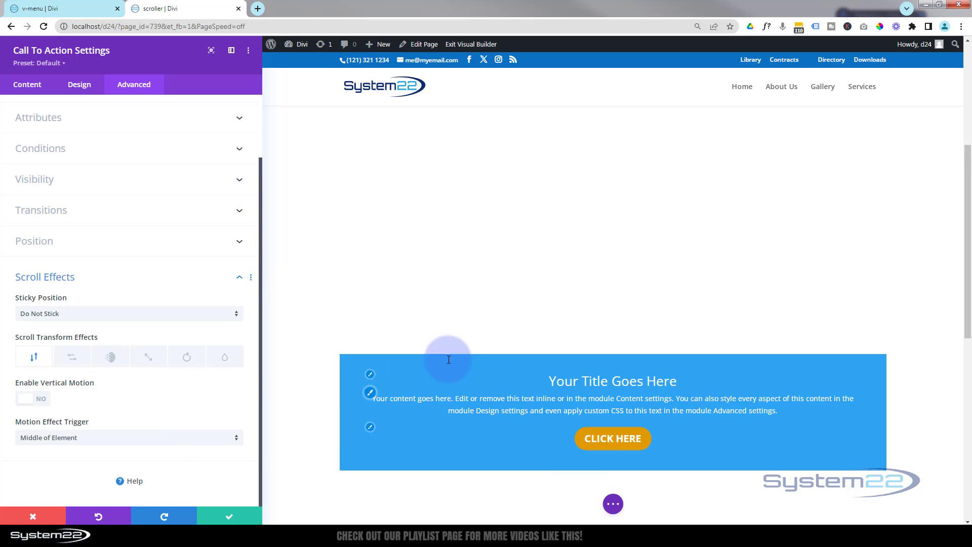
scroll(449, 359, up, 2)
scroll(448, 359, down, 2)
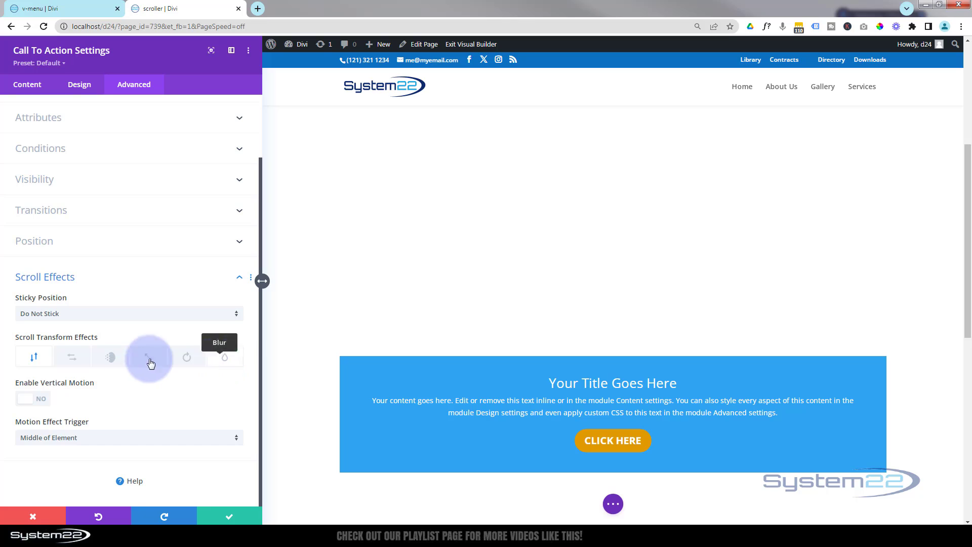
click(110, 360)
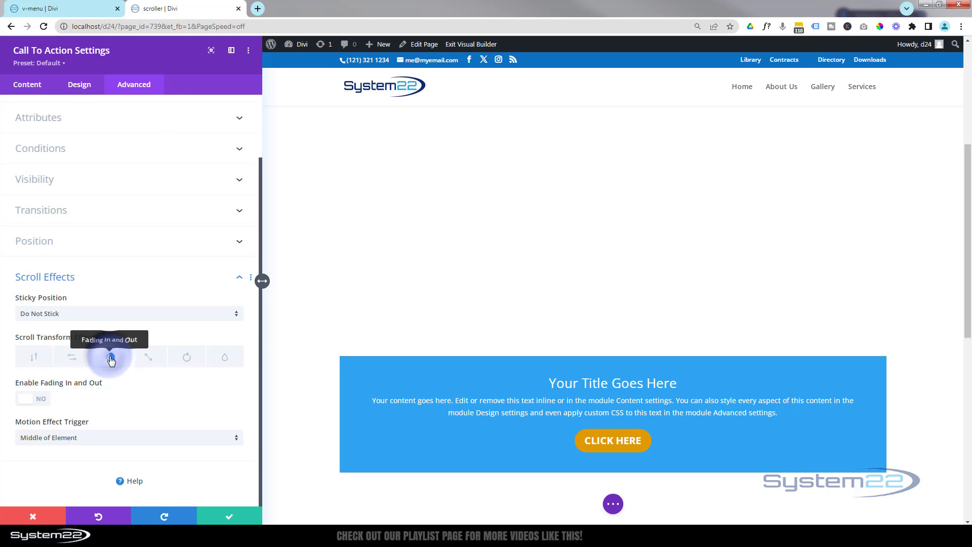
click(37, 400)
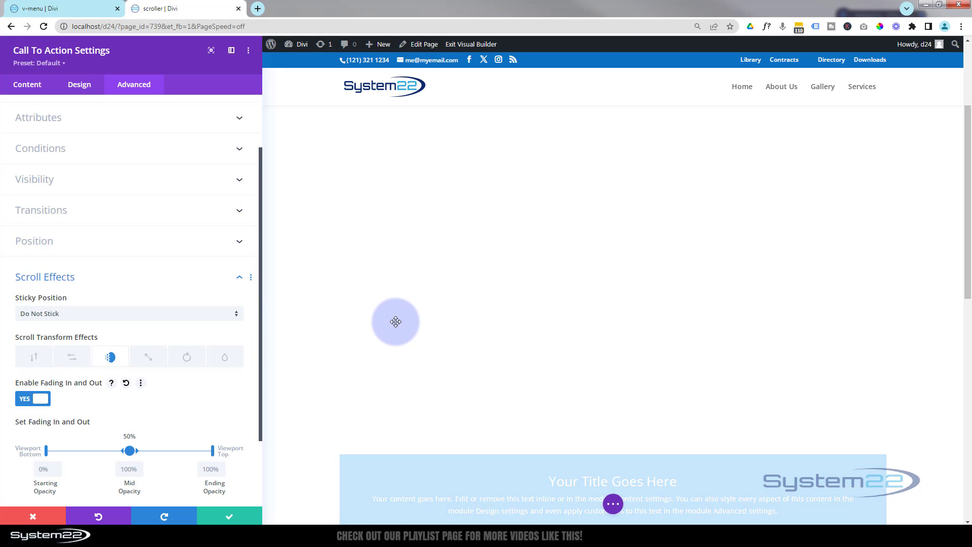
scroll(395, 321, down, 5)
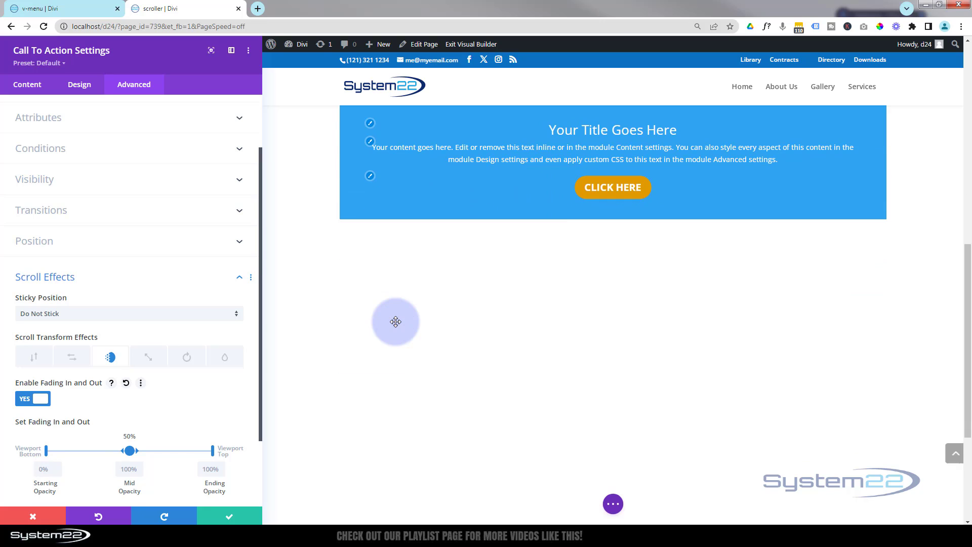
scroll(395, 321, up, 1)
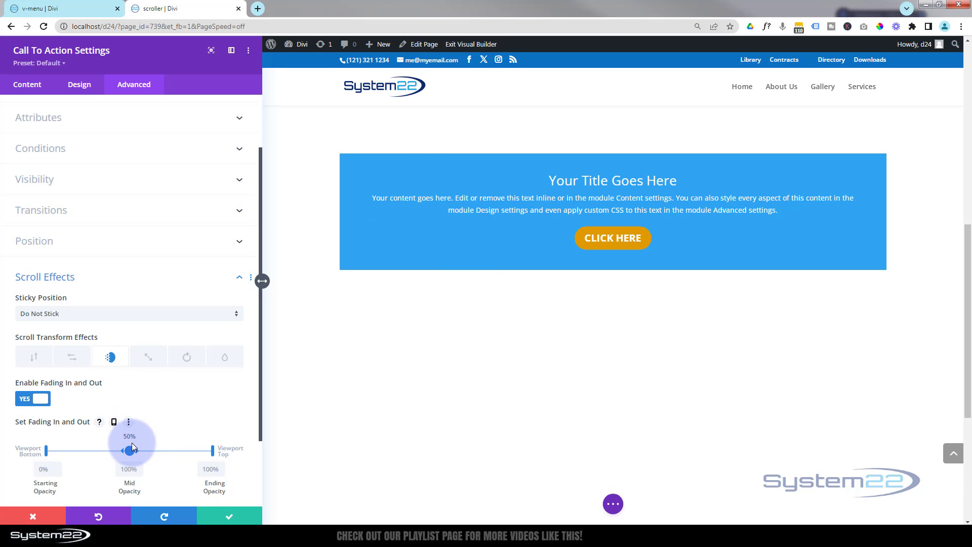
Set the fading effect's ending opacity to 0% and preview the module's fade while scrolling the page both ways.
click(44, 470)
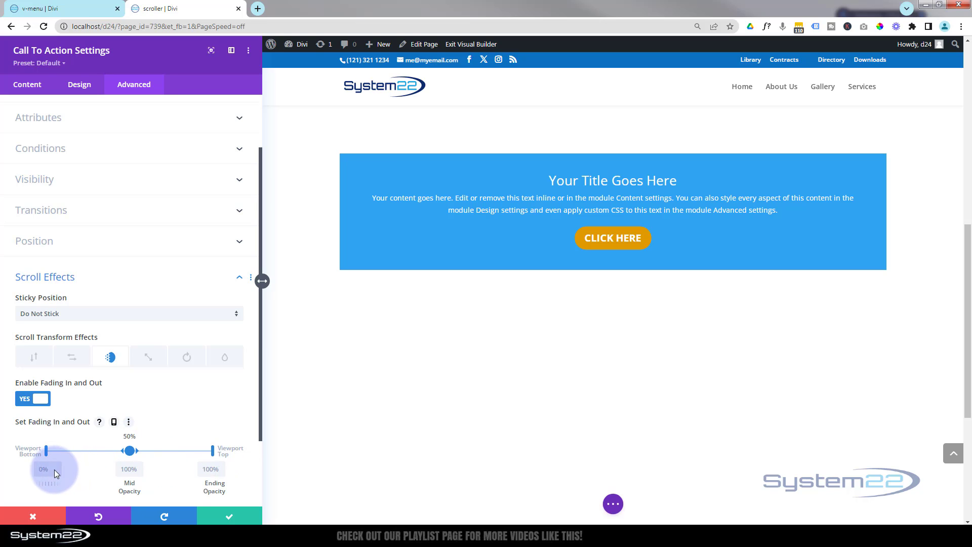
scroll(461, 346, up, 6)
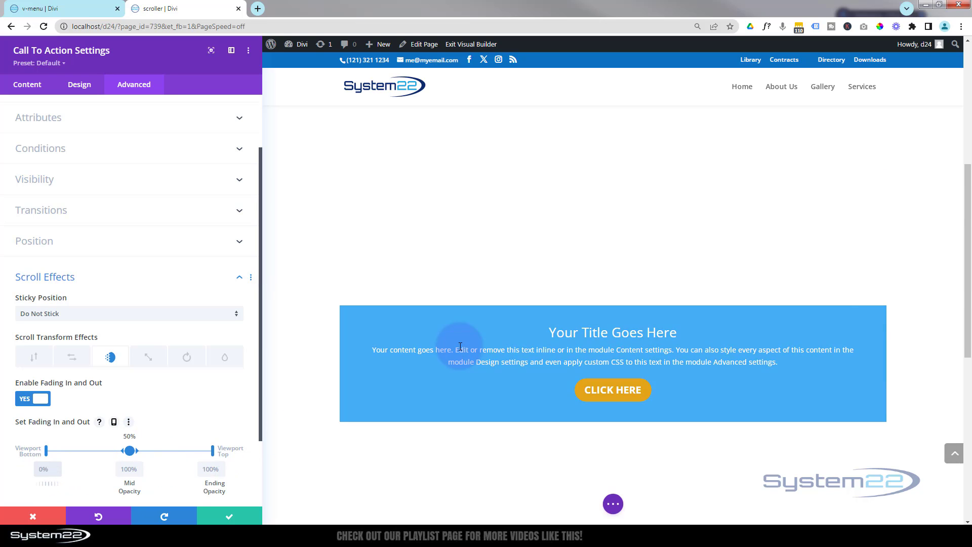
scroll(460, 346, down, 3)
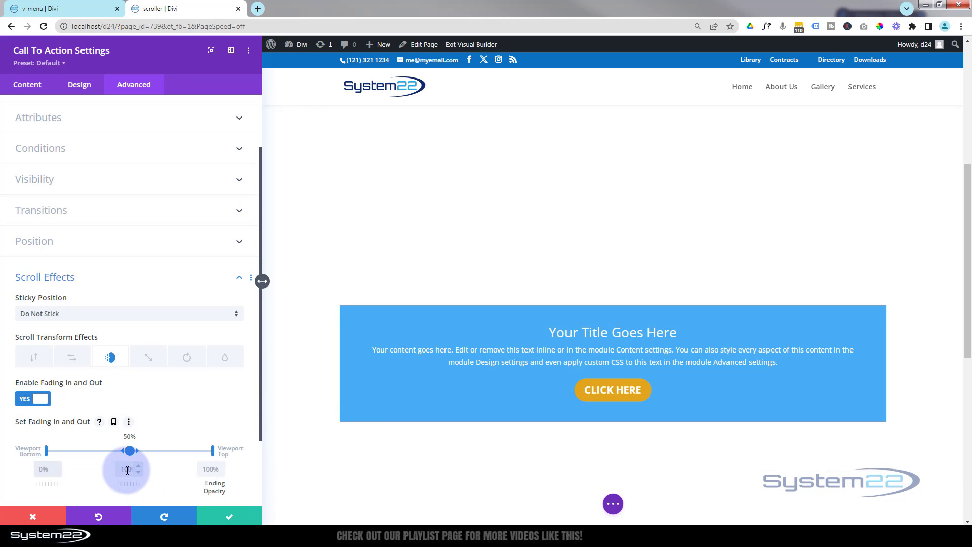
scroll(478, 339, down, 1)
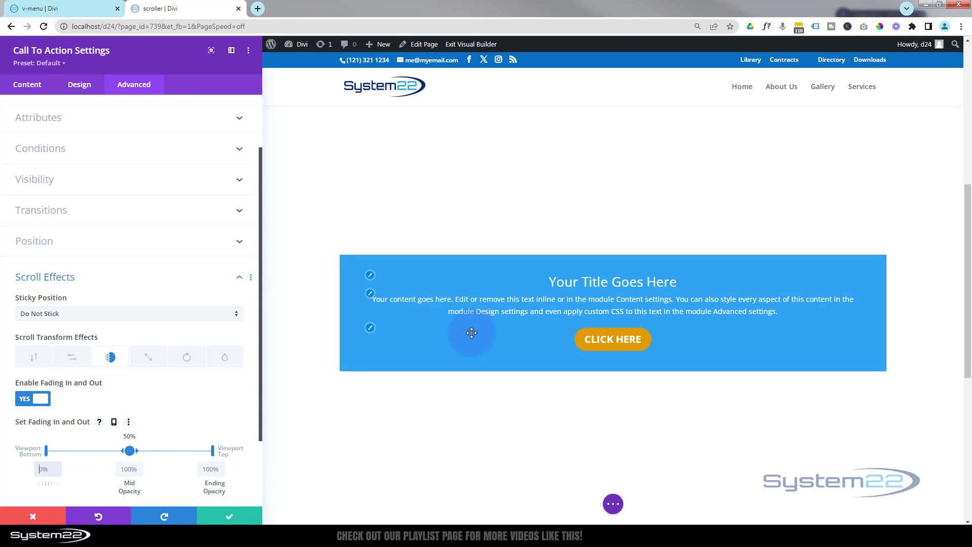
click(209, 469)
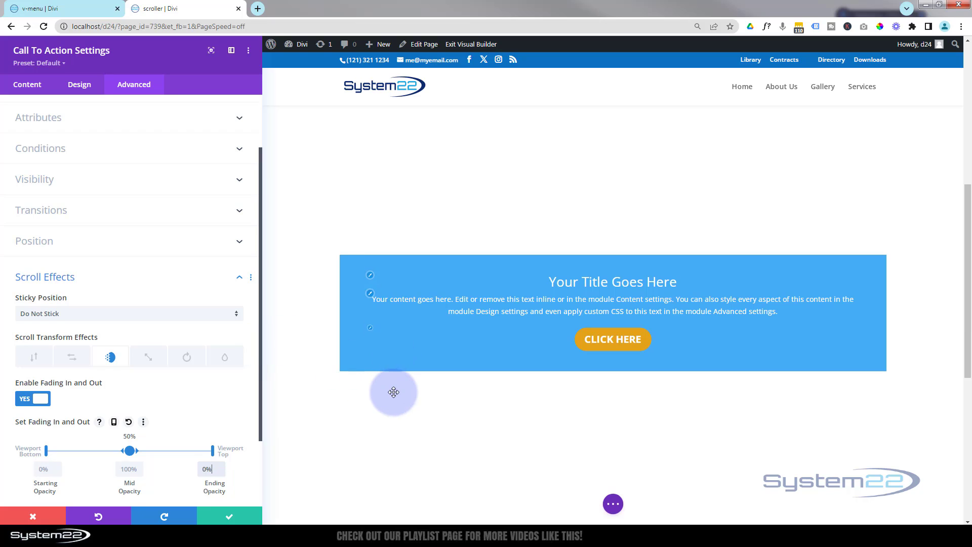
scroll(393, 403, down, 4)
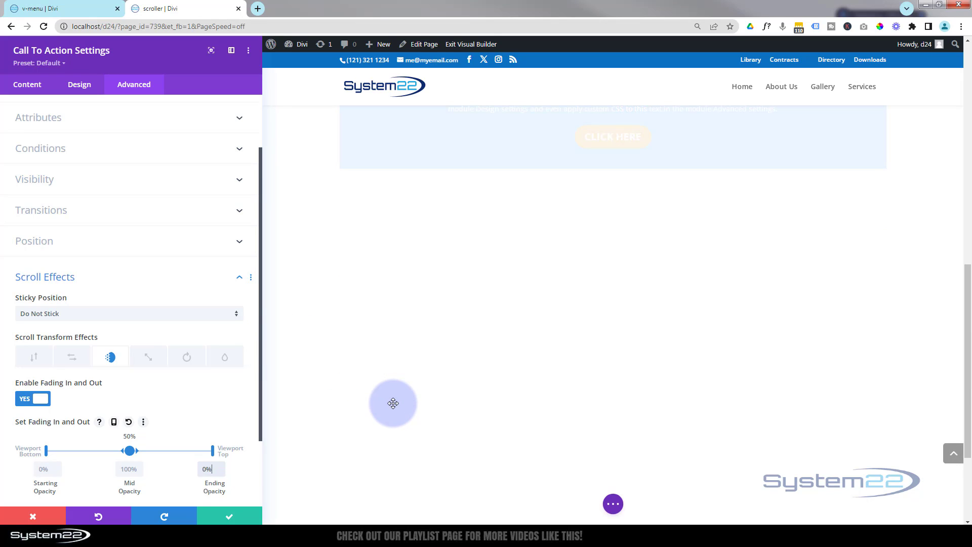
scroll(393, 403, down, 2)
scroll(393, 403, up, 6)
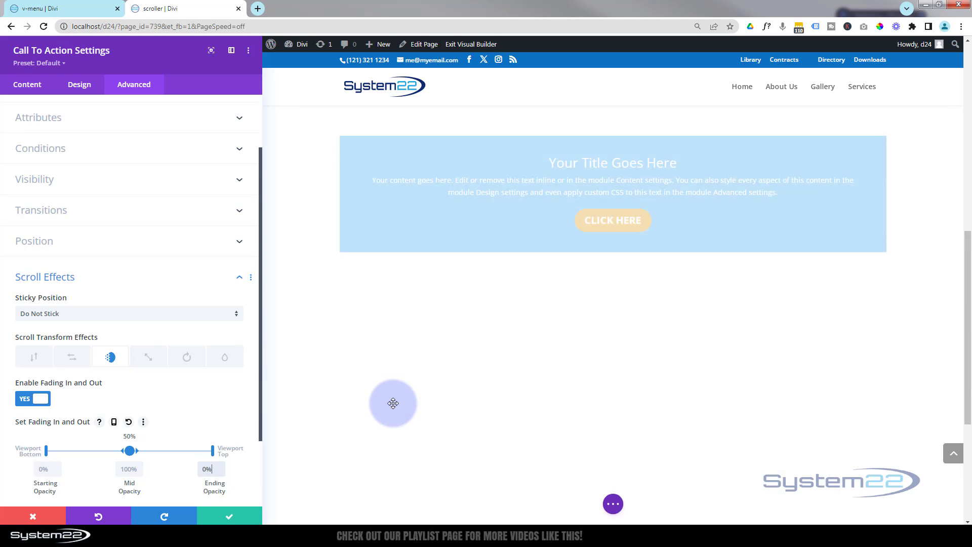
scroll(394, 403, up, 5)
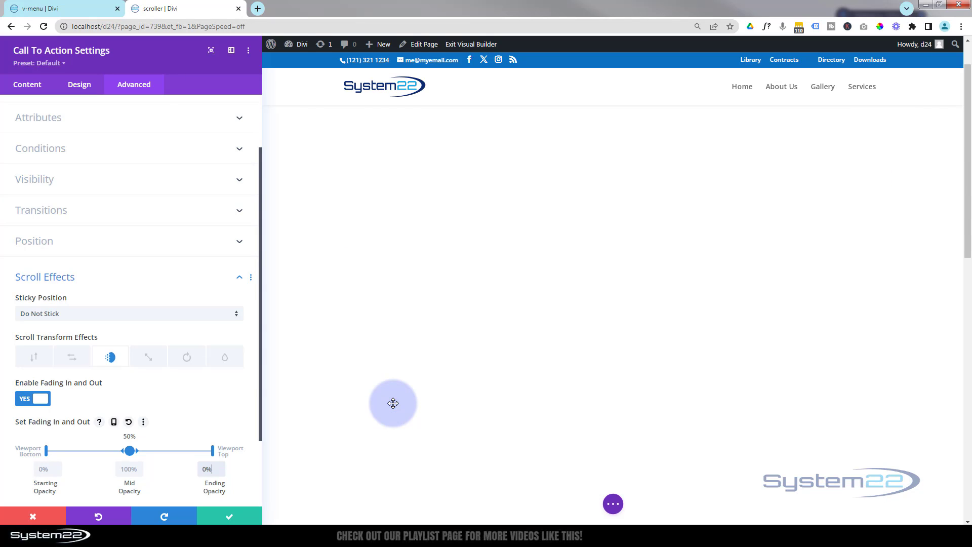
scroll(394, 403, down, 4)
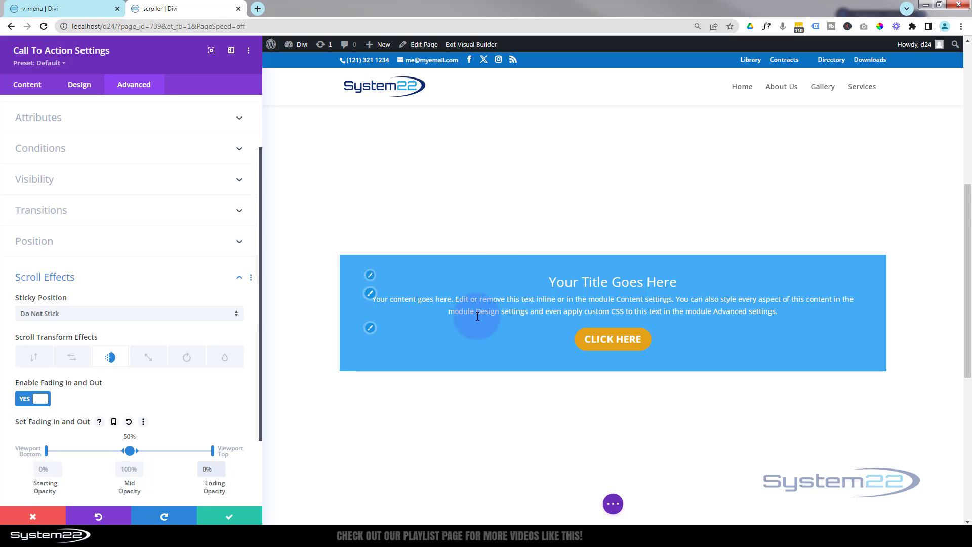
scroll(481, 319, down, 2)
scroll(476, 317, up, 4)
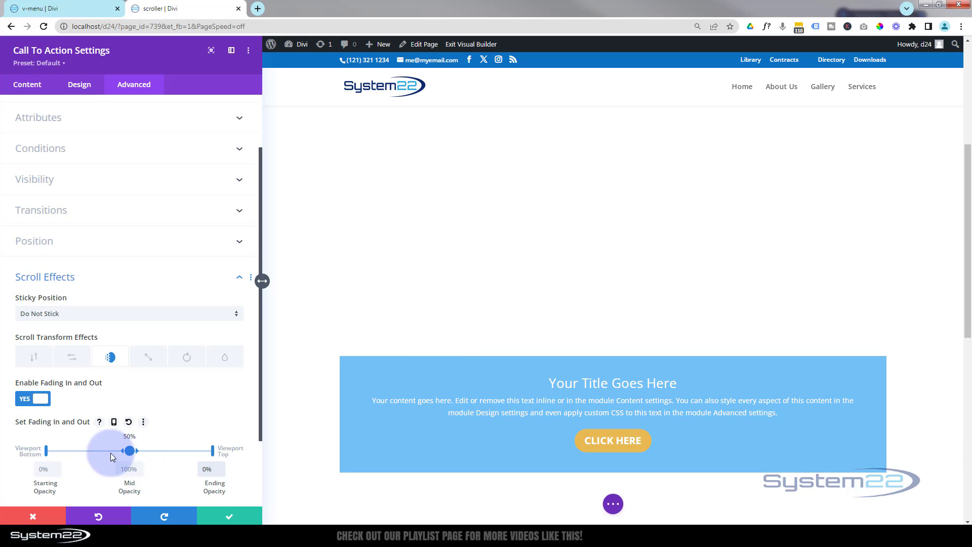
Stretch the fading effect's mid opacity range to run from 30% to 60% of the viewport and preview the fade.
drag(123, 454, 88, 450)
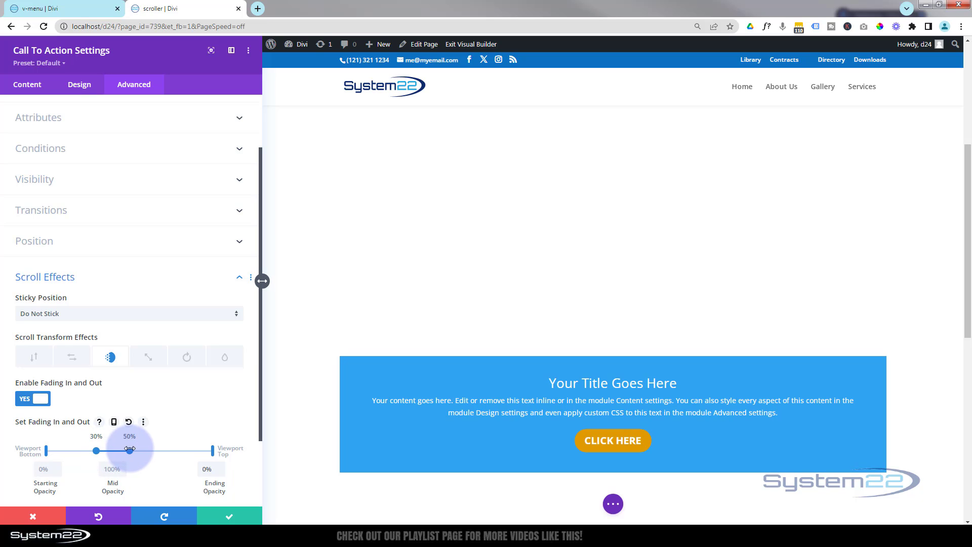
drag(132, 453, 147, 450)
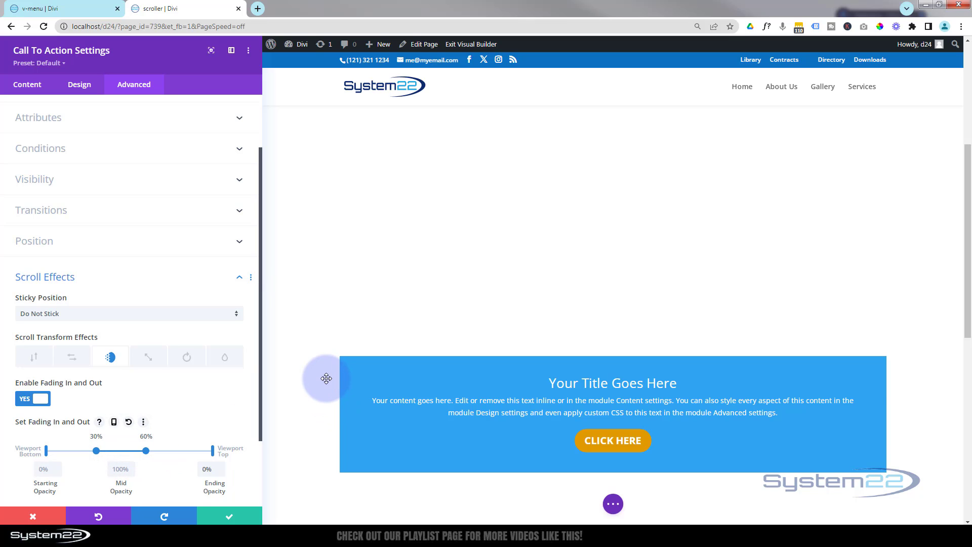
scroll(326, 377, down, 5)
scroll(326, 377, down, 2)
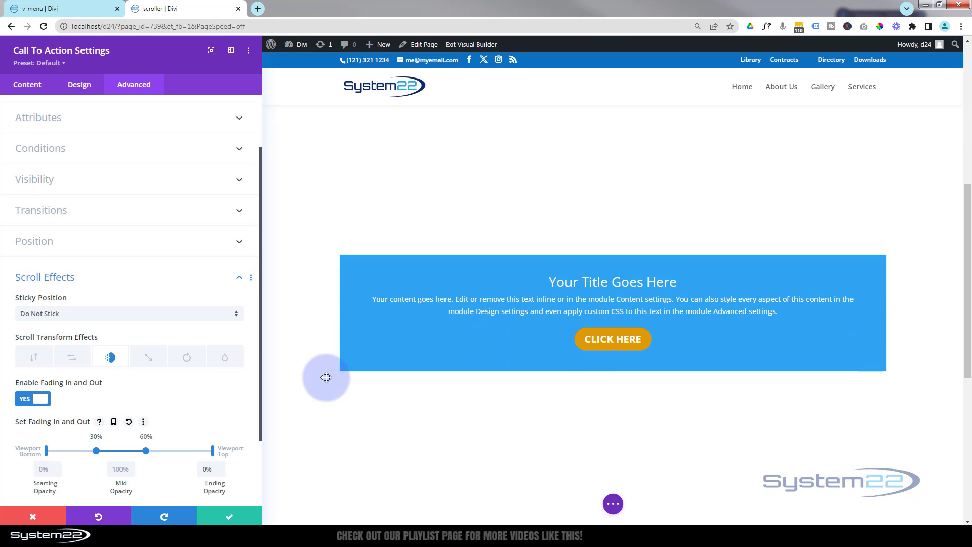
scroll(312, 375, down, 1)
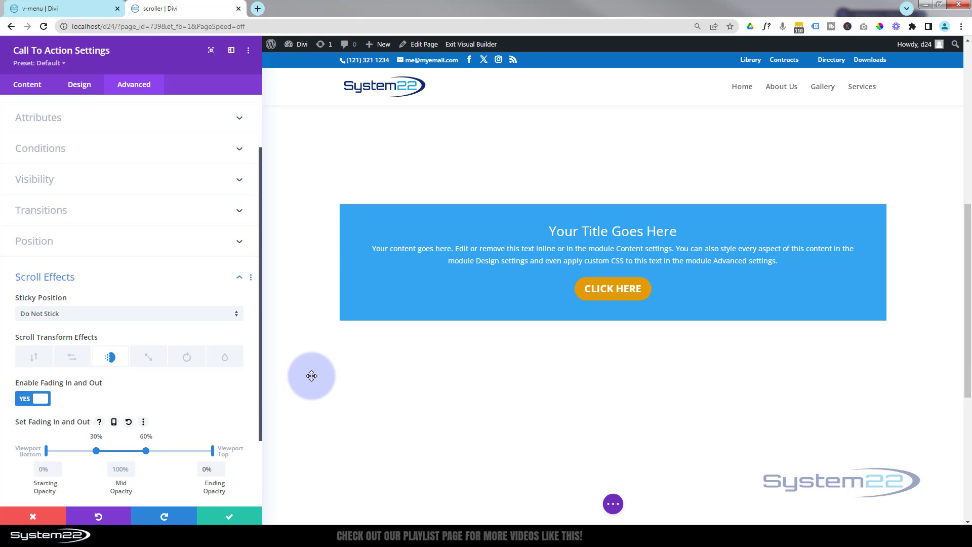
scroll(312, 376, down, 1)
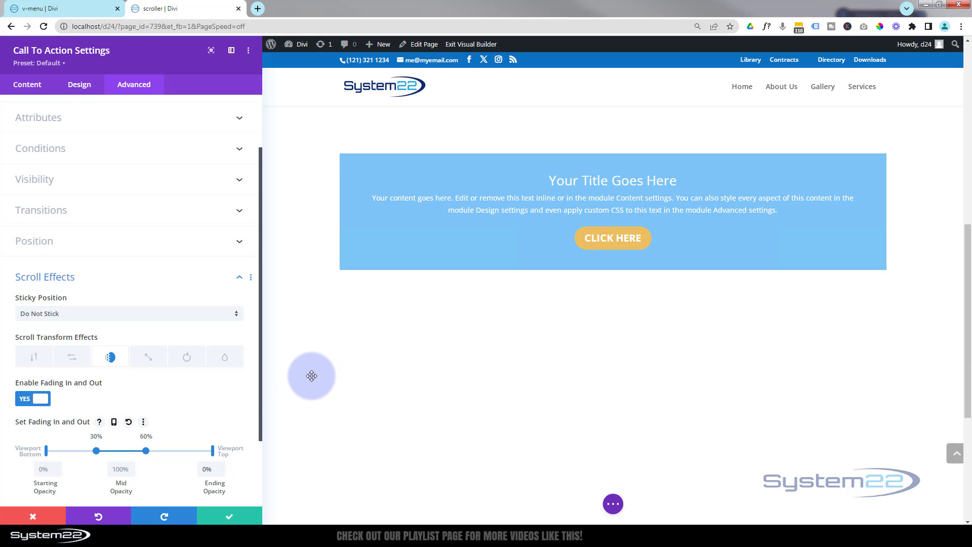
scroll(311, 376, down, 1)
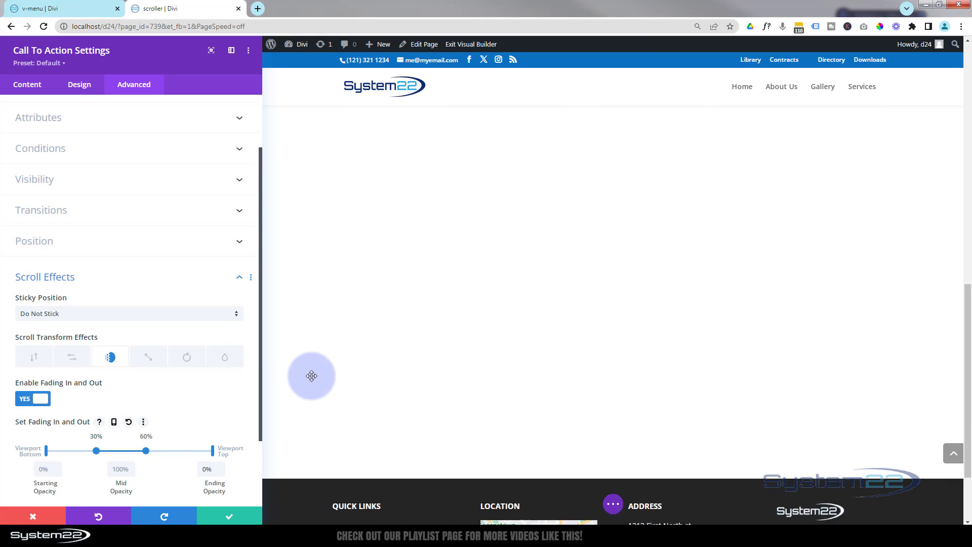
scroll(311, 376, up, 5)
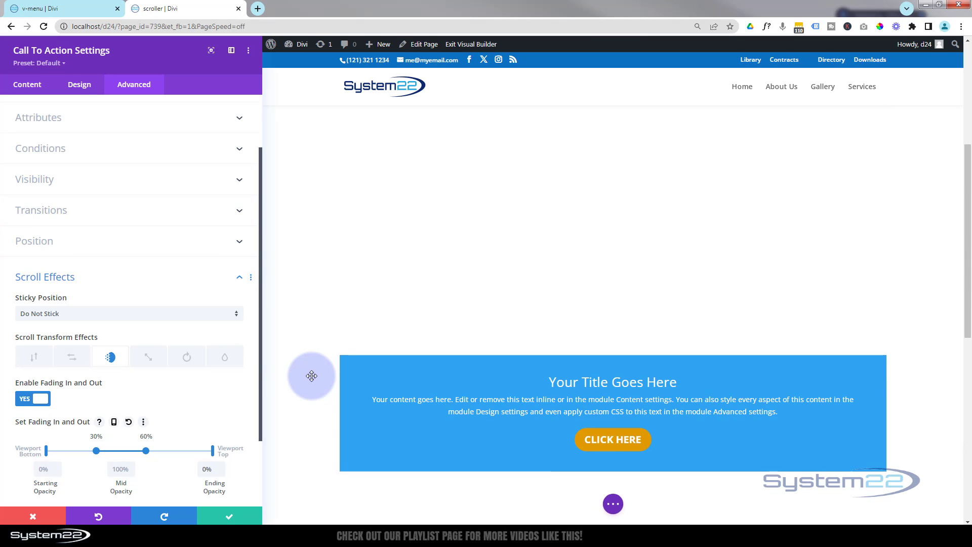
scroll(312, 376, down, 1)
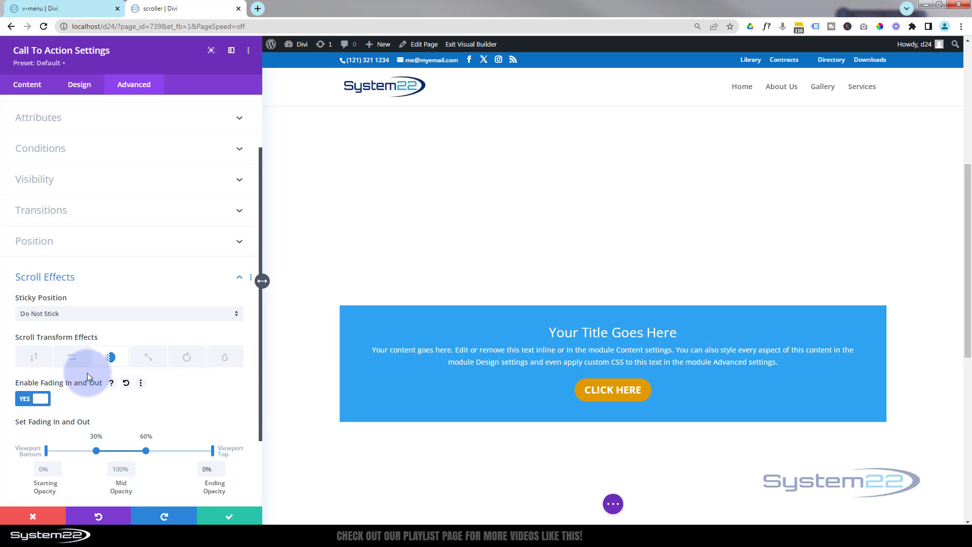
Enable the Horizontal Motion scroll effect for the Call To Action module and preview its sideways movement on the page.
click(73, 357)
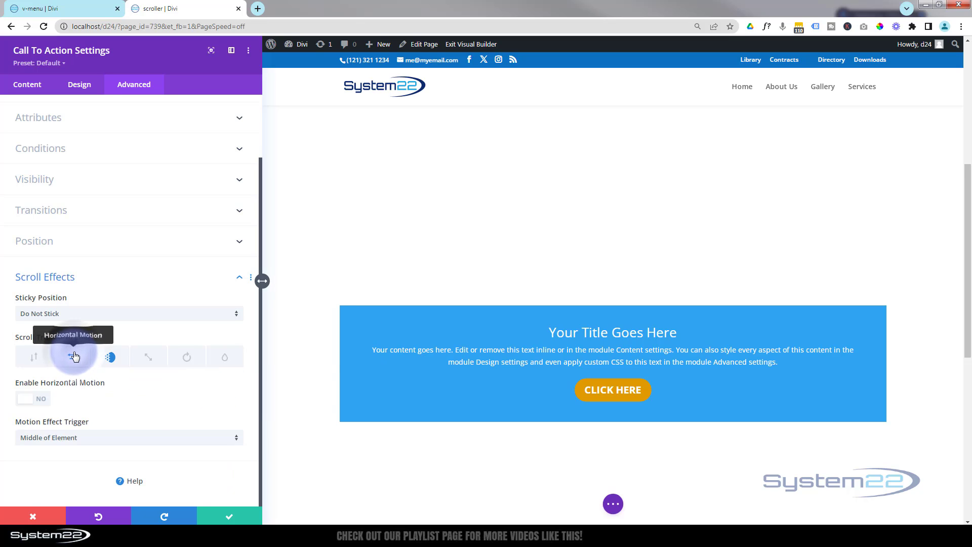
click(28, 401)
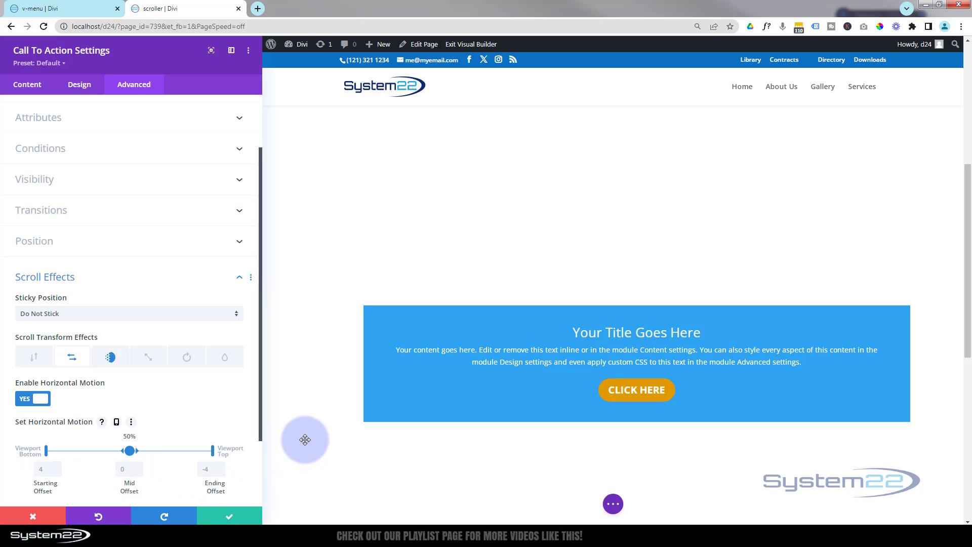
scroll(306, 440, up, 3)
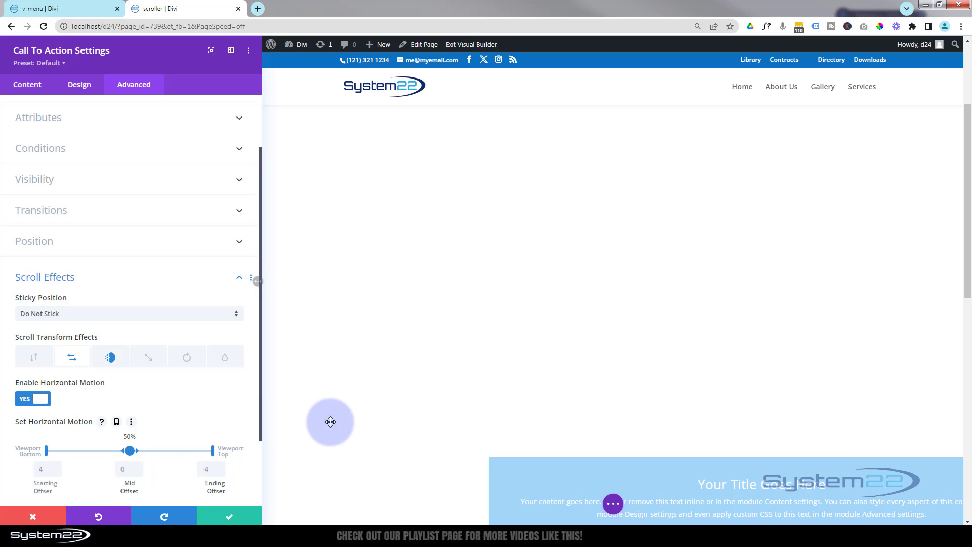
scroll(351, 416, down, 3)
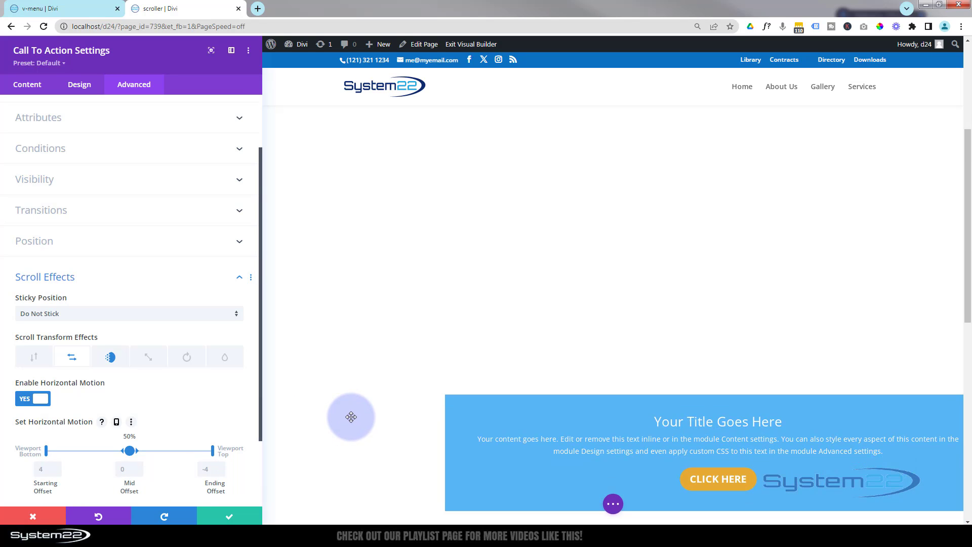
scroll(351, 416, down, 5)
scroll(351, 416, up, 5)
scroll(351, 416, down, 3)
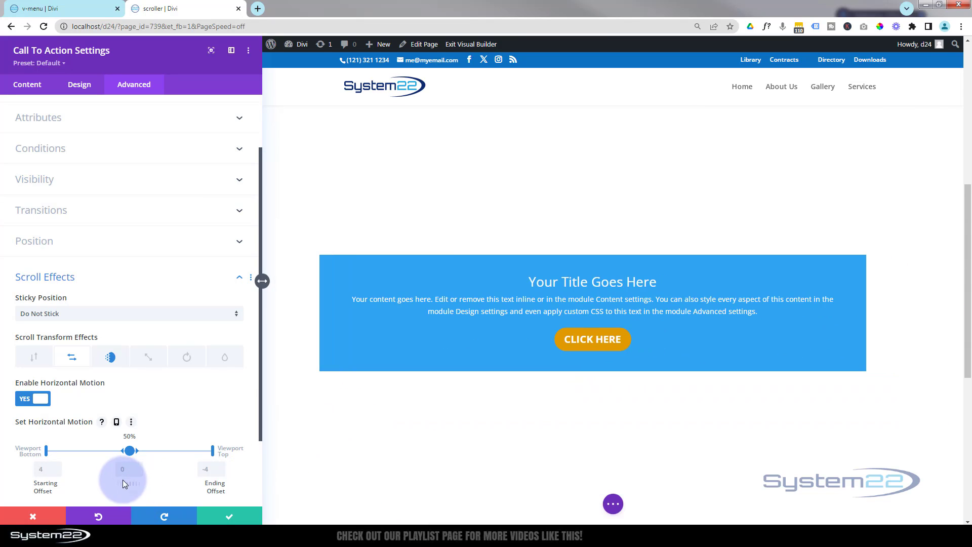
Set the horizontal motion's starting offset to 10 and ending offset to -10, and preview the module's movement while scrolling the page.
scroll(123, 474, up, 3)
scroll(122, 474, down, 4)
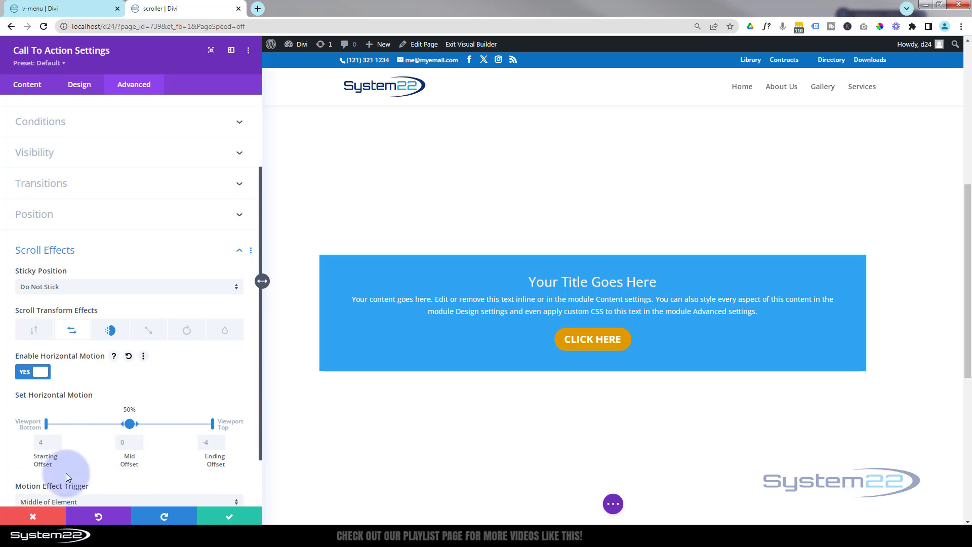
click(45, 442)
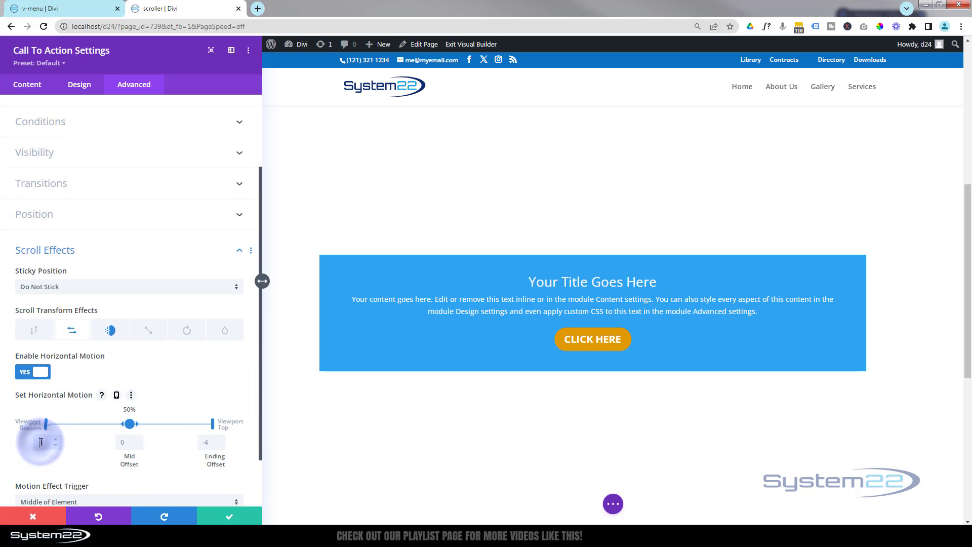
key(BackSpace)
text(10)
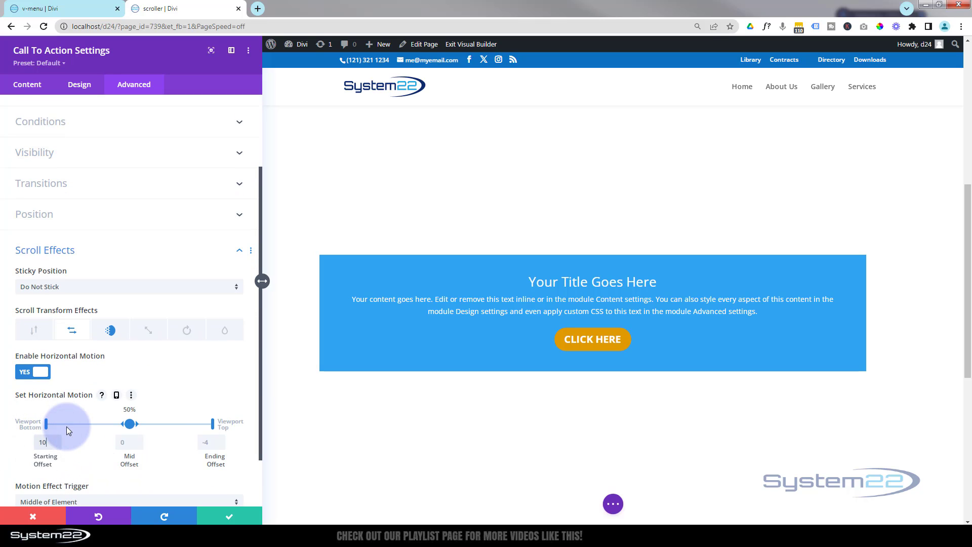
click(223, 420)
click(210, 444)
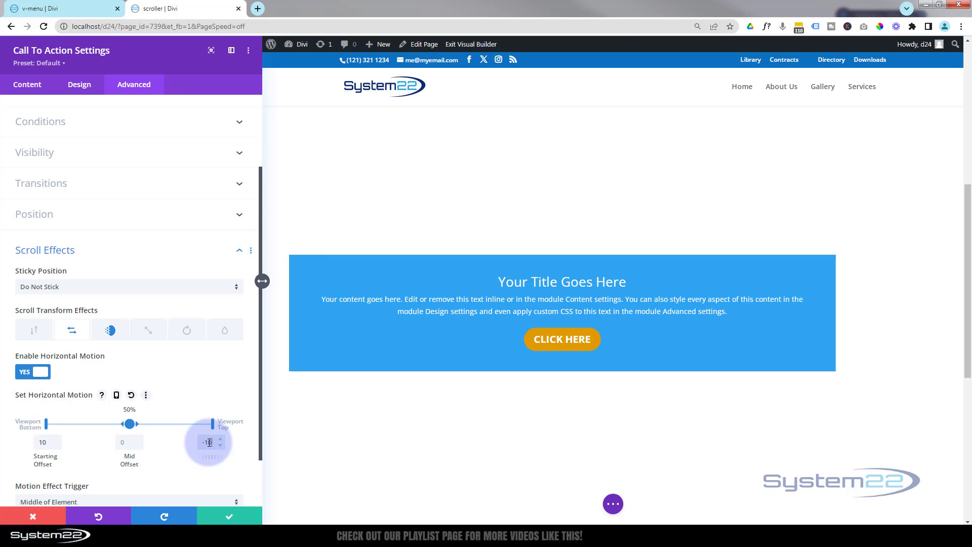
click(391, 461)
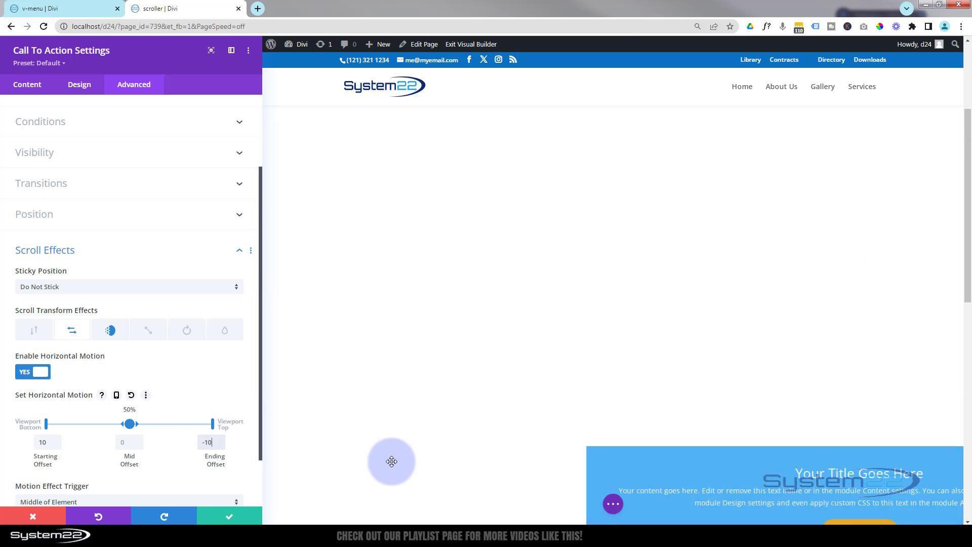
scroll(392, 462, down, 8)
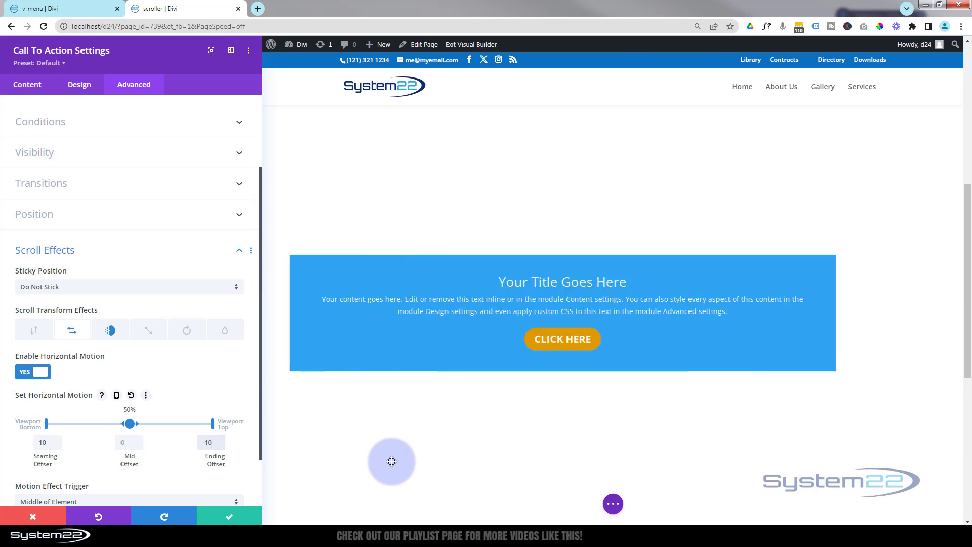
scroll(392, 461, up, 5)
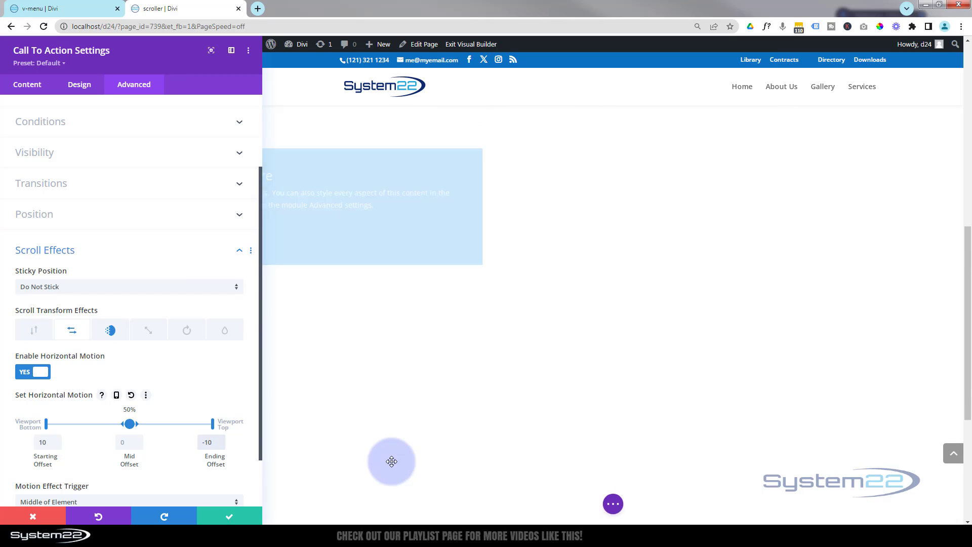
drag(970, 314, 964, 249)
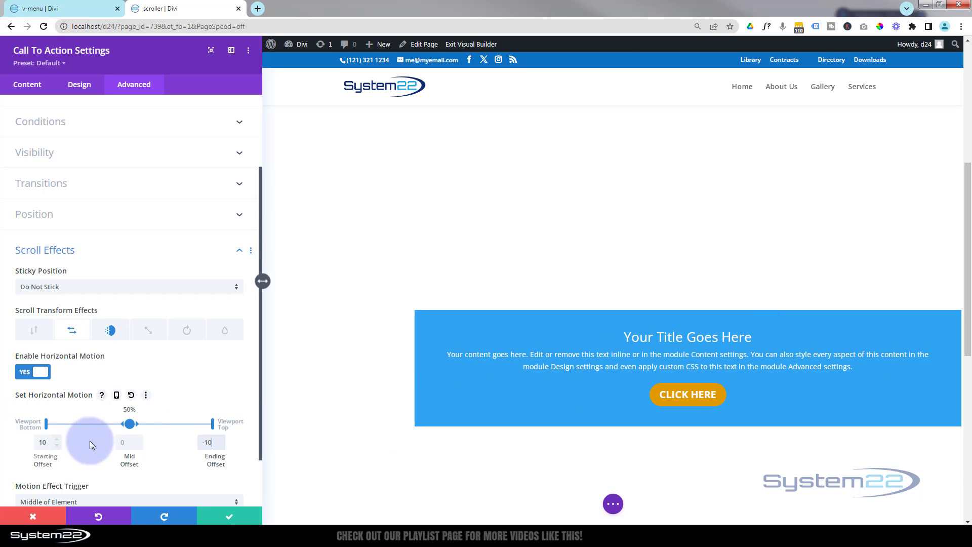
Stretch the horizontal motion's mid offset range to run from 30% to 60% of the viewport and preview the movement.
drag(125, 425, 145, 425)
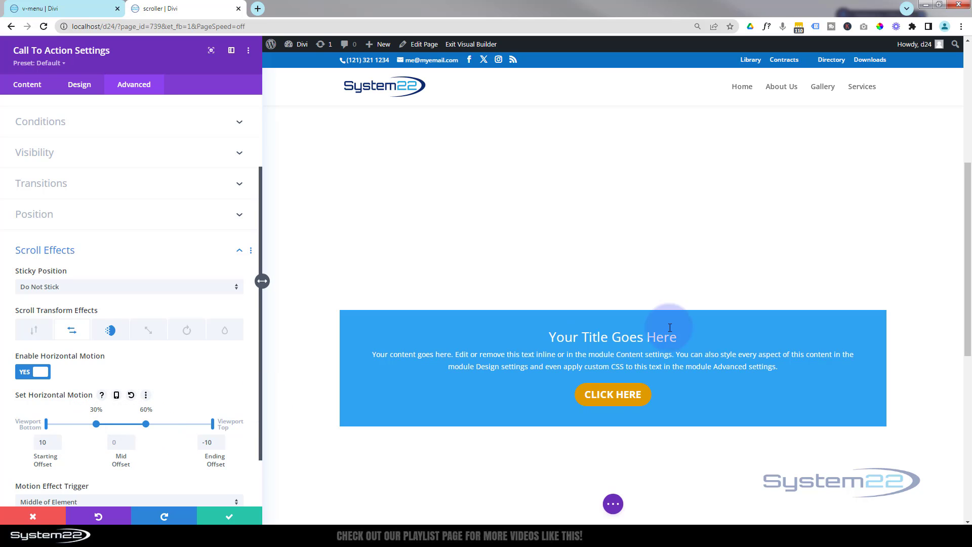
drag(968, 276, 915, 400)
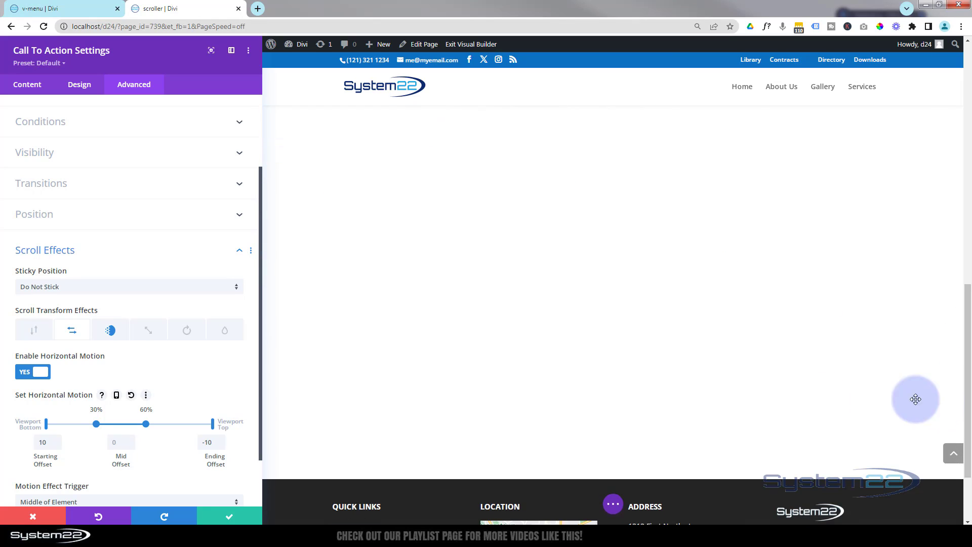
Try a starting offset of 20 and an ending offset of -20 for the horizontal motion and preview it on the page.
click(38, 440)
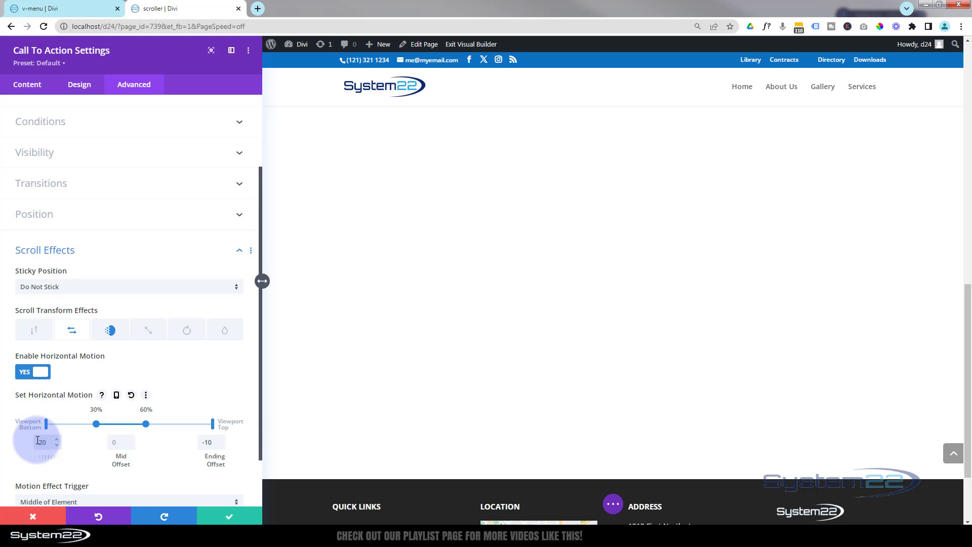
click(206, 441)
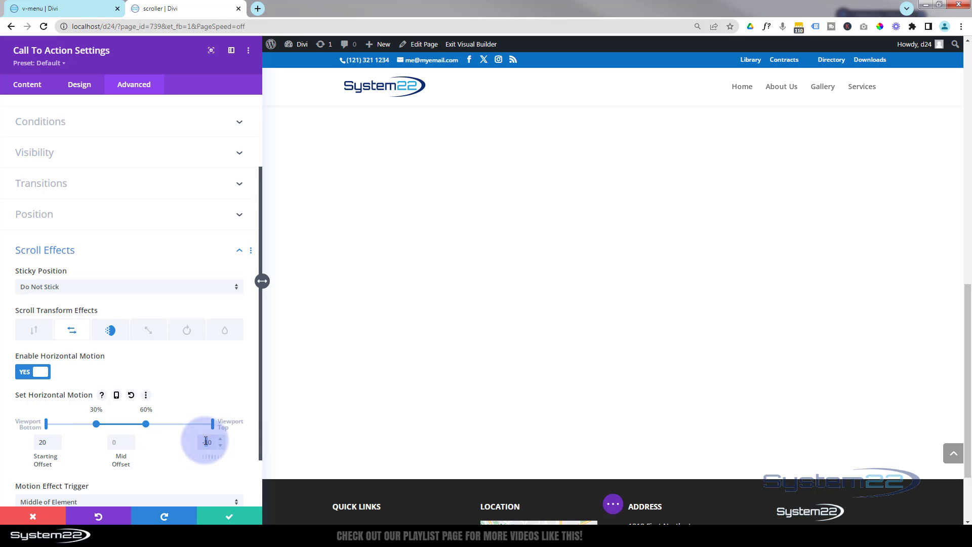
key(BackSpace)
text(2)
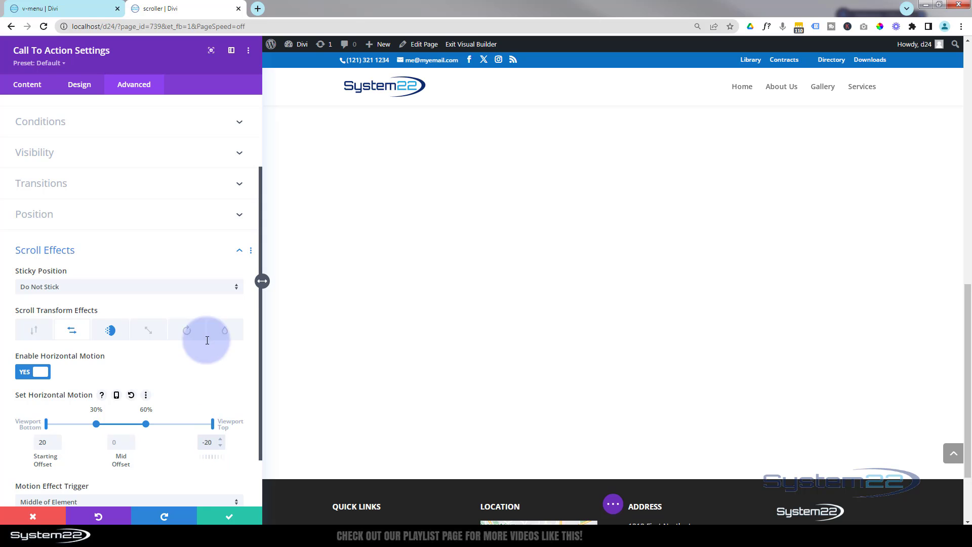
drag(967, 349, 963, 213)
Set the horizontal motion's starting offset to 5 and its ending offset to -5.
click(43, 441)
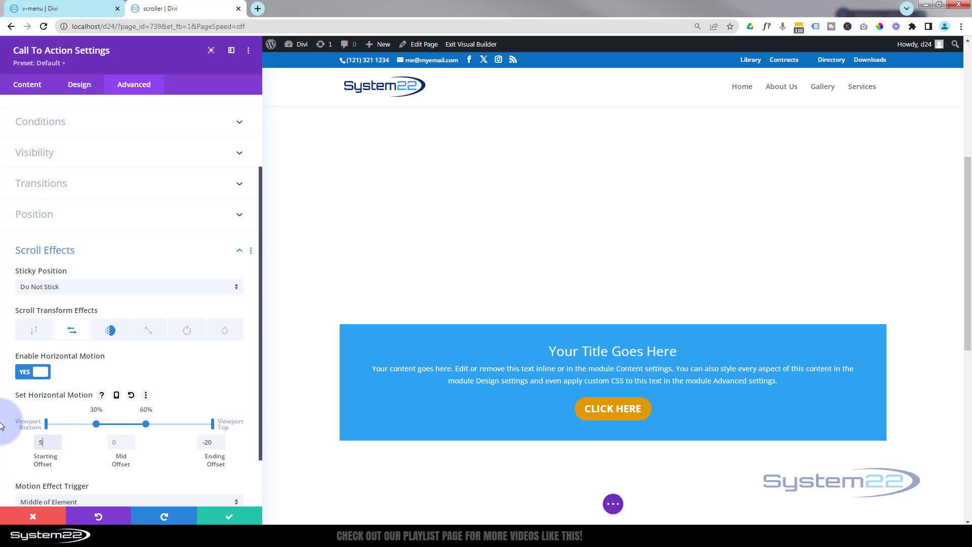
text(-5)
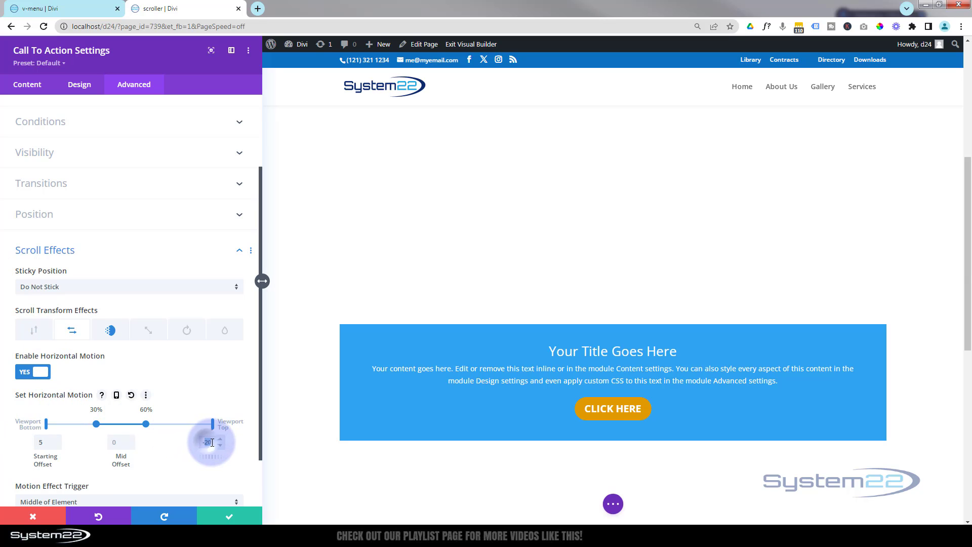
click(508, 352)
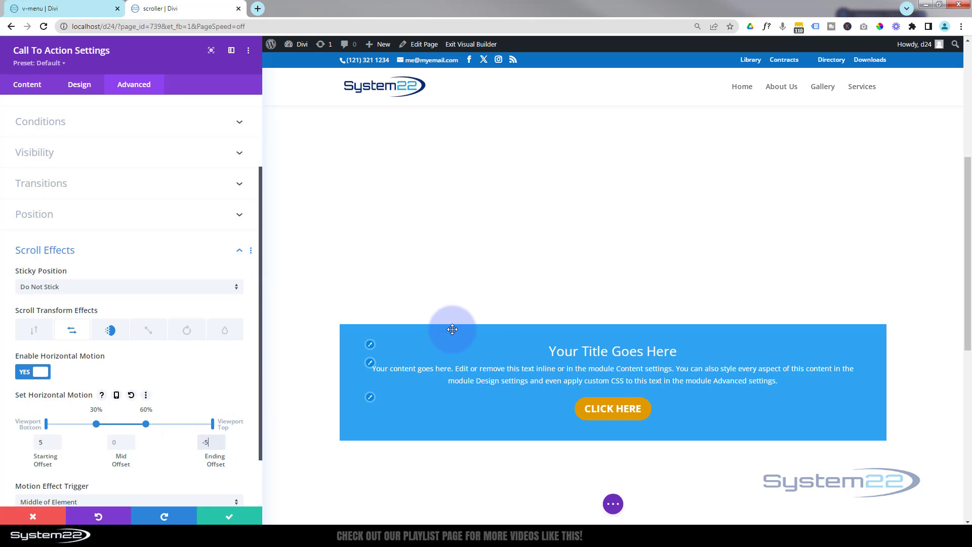
Enable the Scaling Up and Down scroll effect with a starting scale of 0% and an ending scale of 0%.
click(151, 330)
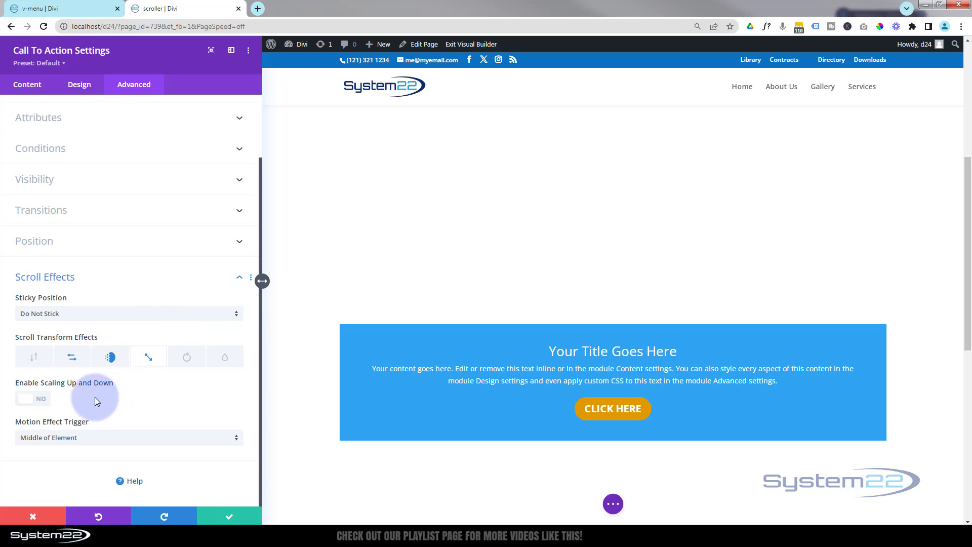
click(36, 399)
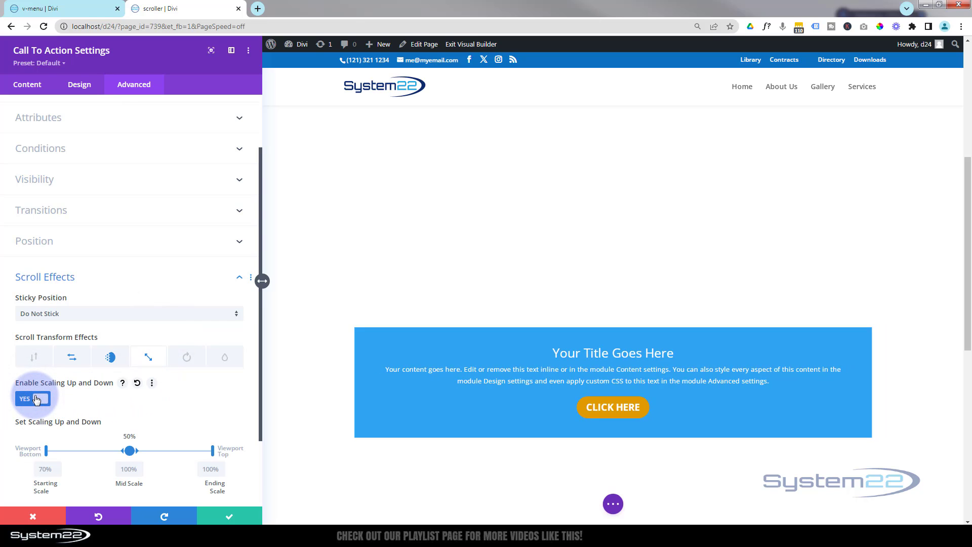
click(41, 470)
text(0)
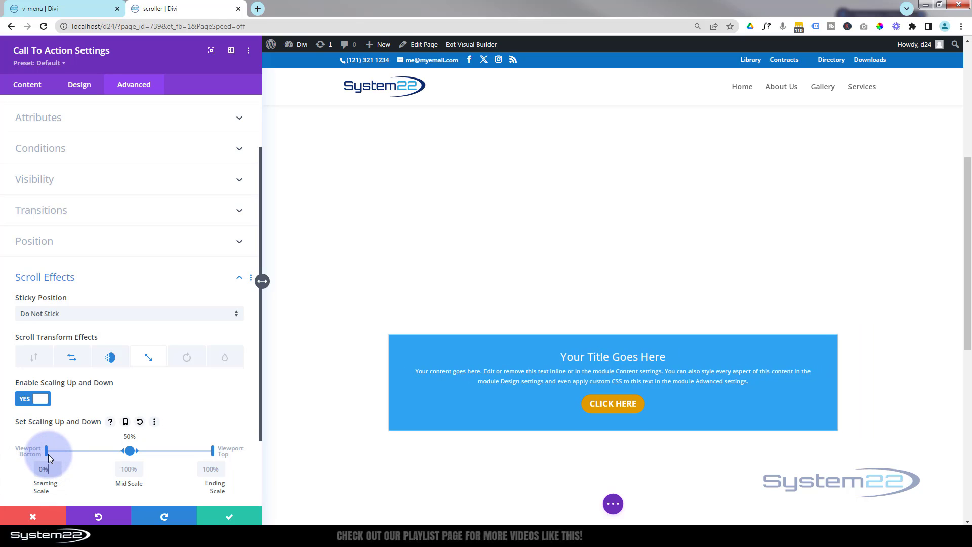
click(215, 470)
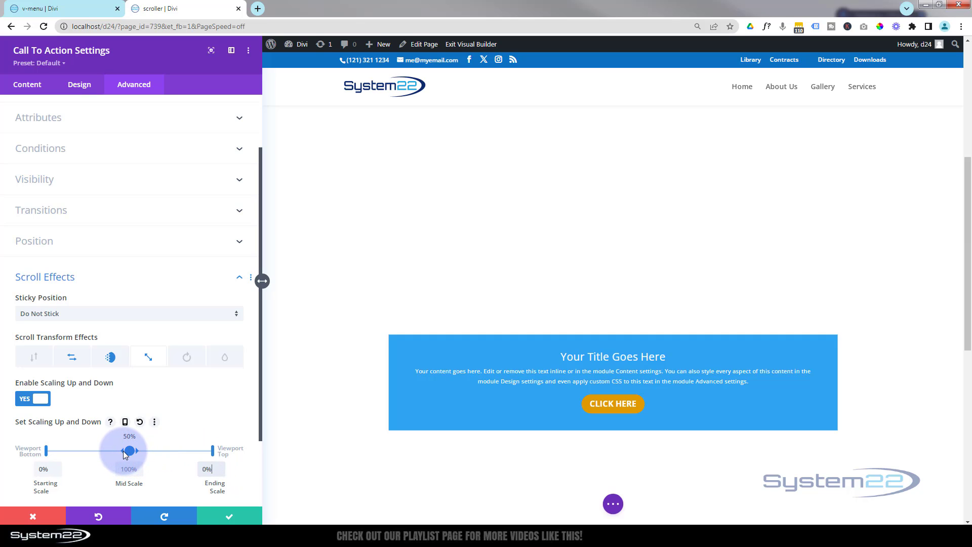
Stretch the scaling effect's mid scale range to run from 30% to 60% of the viewport.
drag(124, 453, 94, 451)
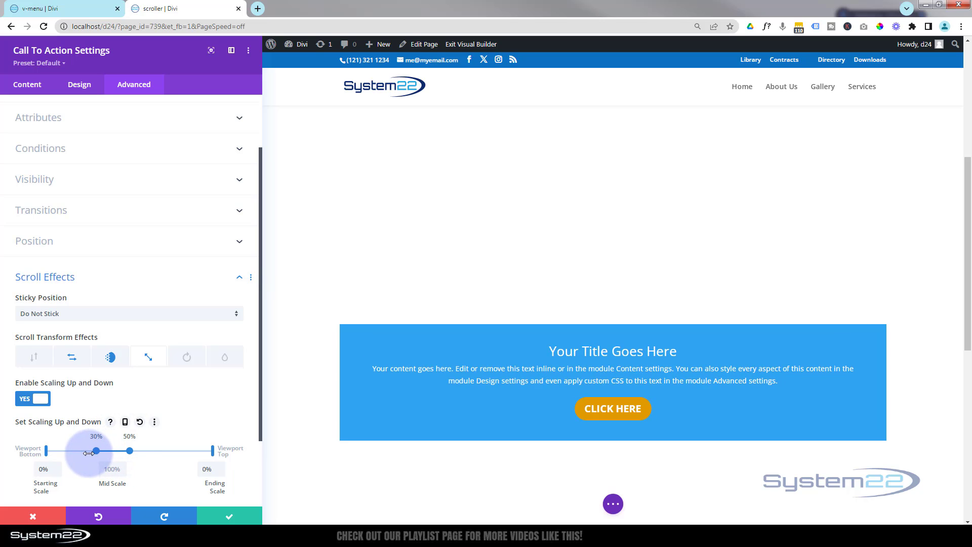
click(130, 454)
drag(130, 451, 146, 451)
Preview the module's combined fading, horizontal motion and scaling by scrolling the page both ways.
click(532, 468)
scroll(380, 430, up, 4)
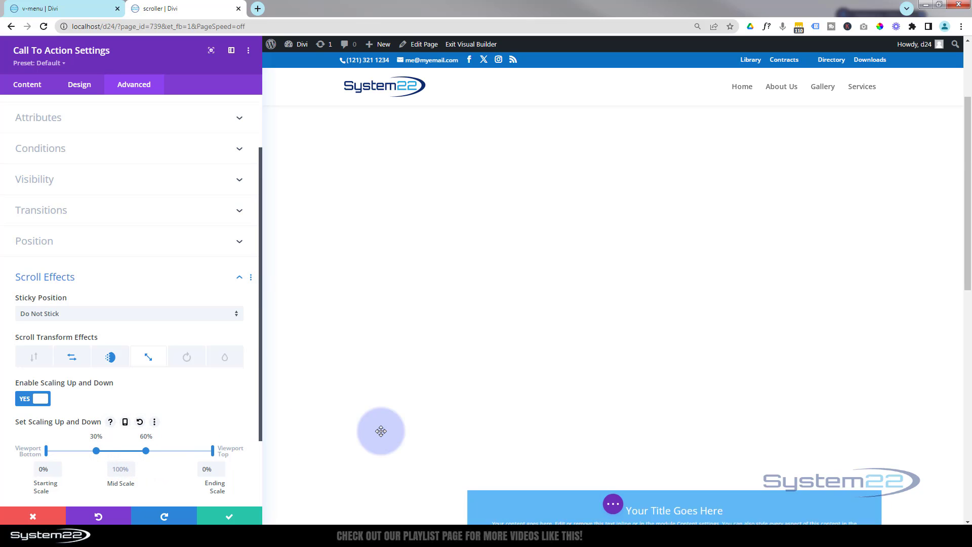
scroll(381, 430, down, 4)
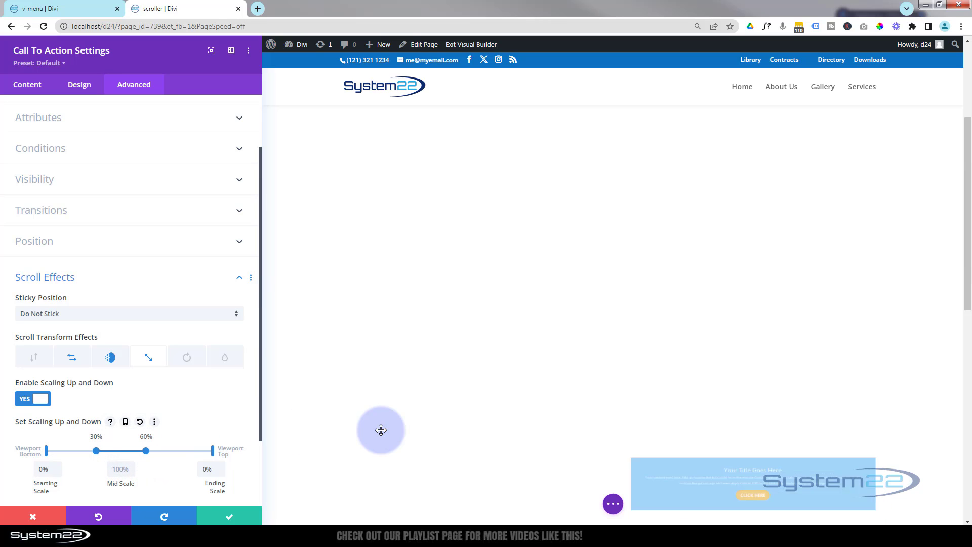
scroll(381, 430, down, 2)
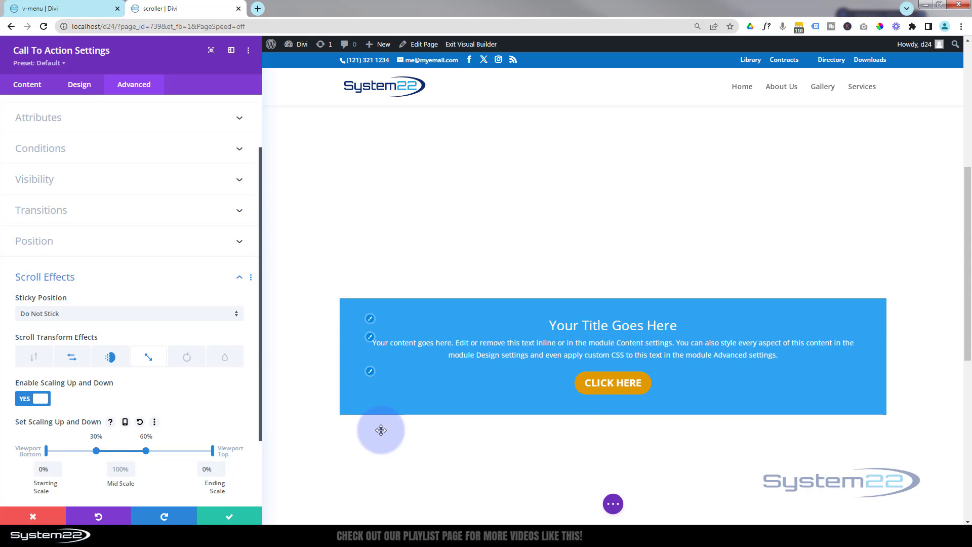
scroll(381, 430, down, 1)
scroll(381, 430, down, 5)
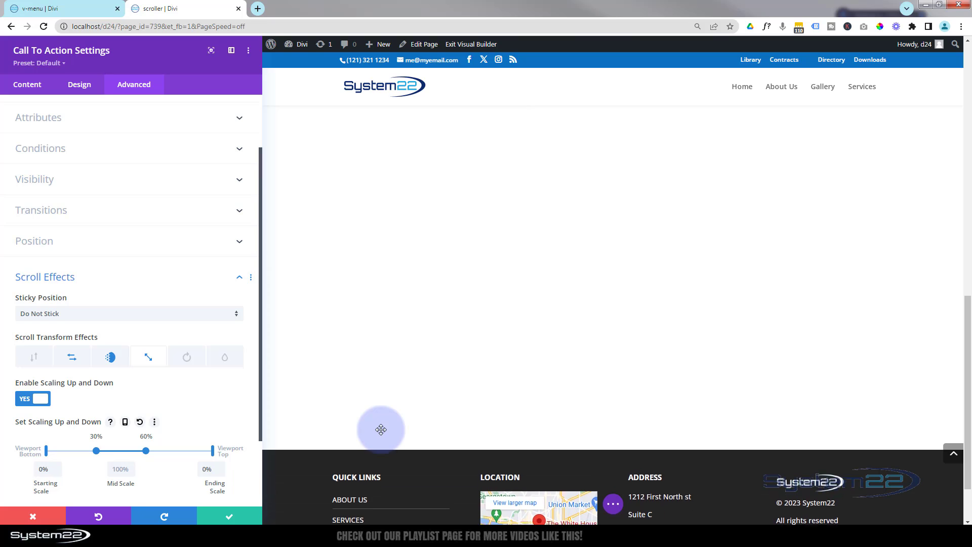
scroll(381, 430, up, 6)
scroll(381, 430, up, 2)
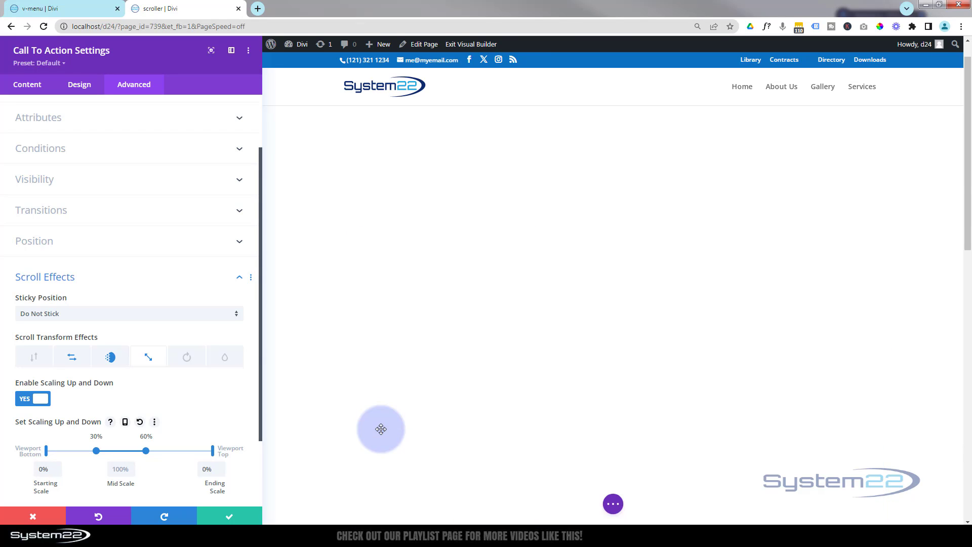
scroll(382, 429, down, 3)
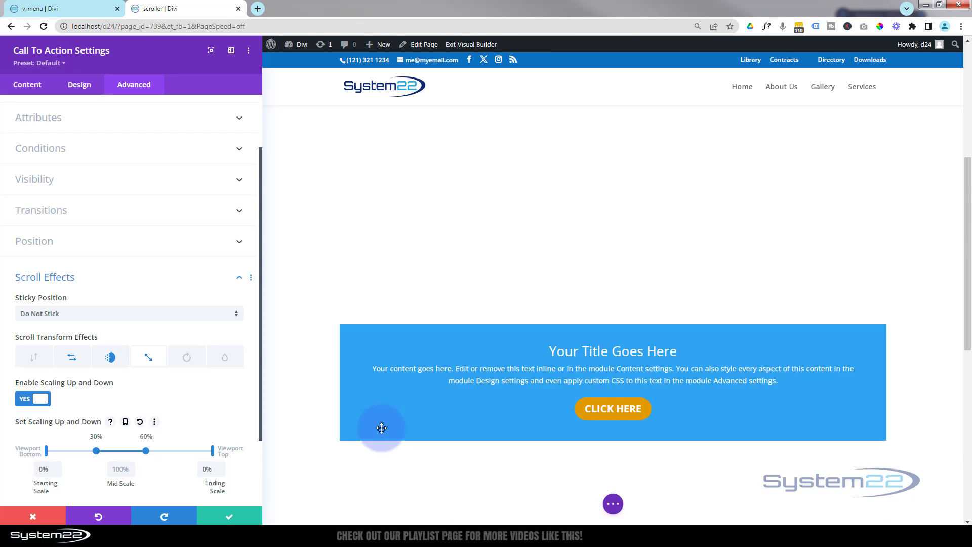
scroll(382, 428, down, 1)
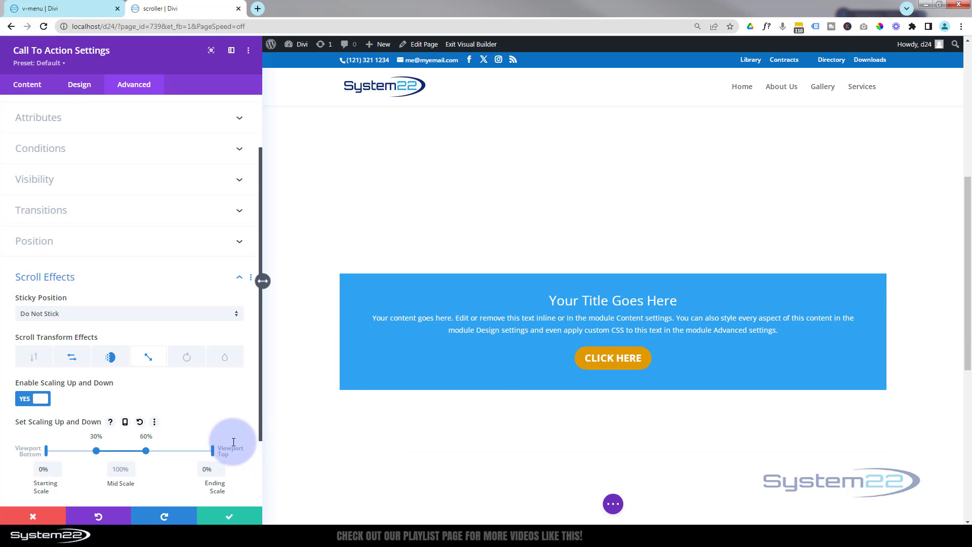
Disable the Fading In and Out scroll effect for the Call To Action module and enable the Blur effect.
click(187, 358)
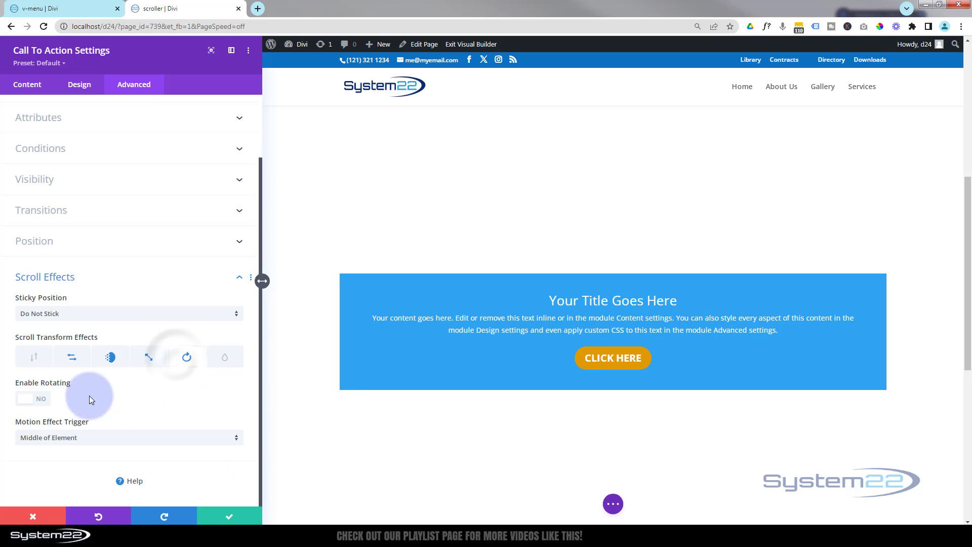
click(225, 359)
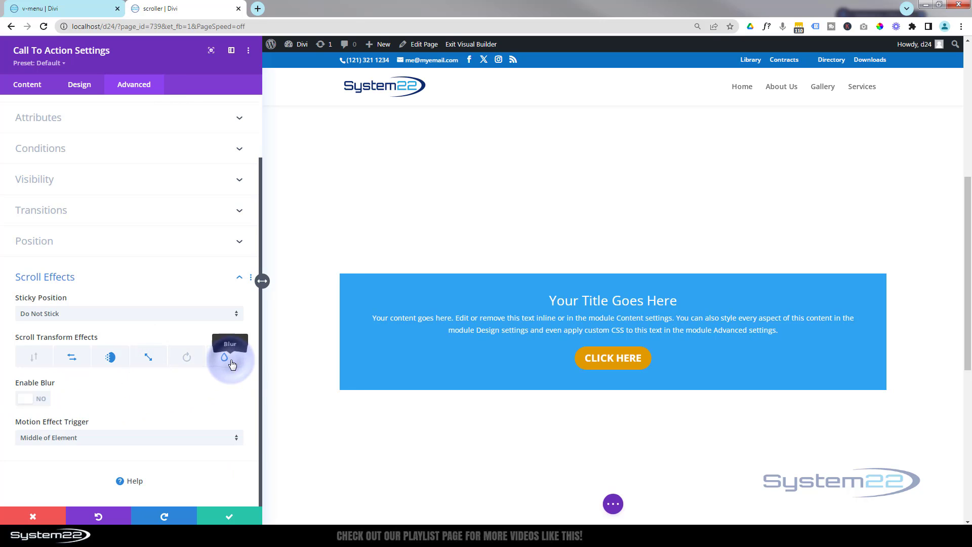
scroll(382, 443, up, 2)
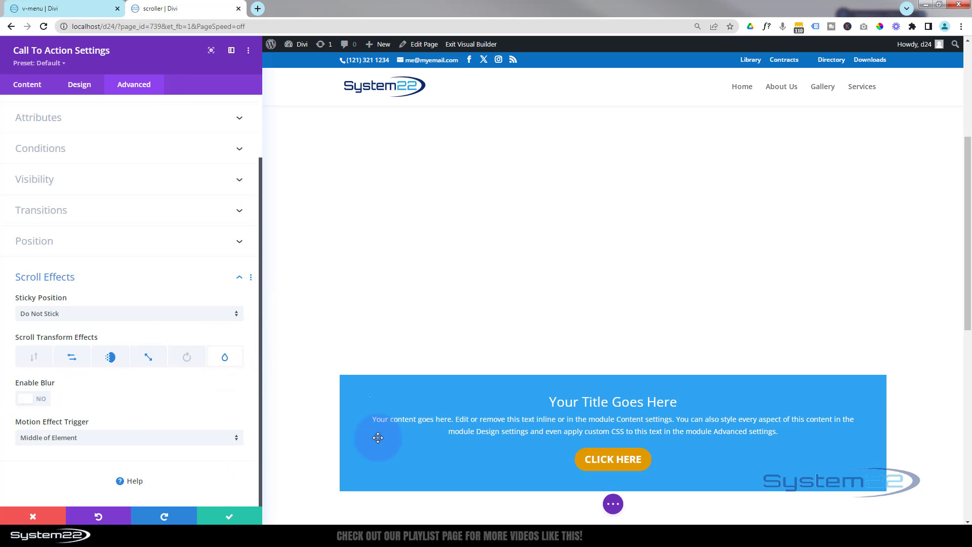
click(109, 357)
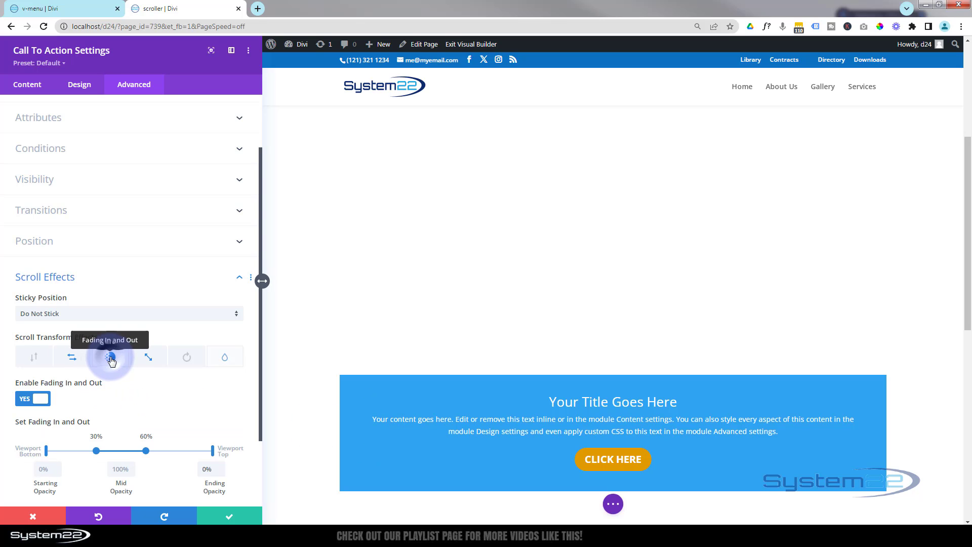
click(26, 401)
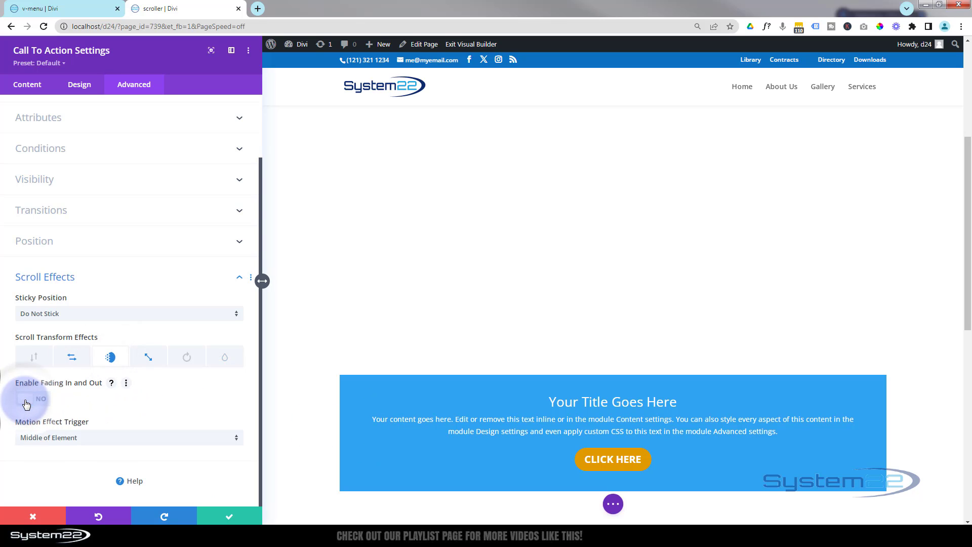
click(224, 364)
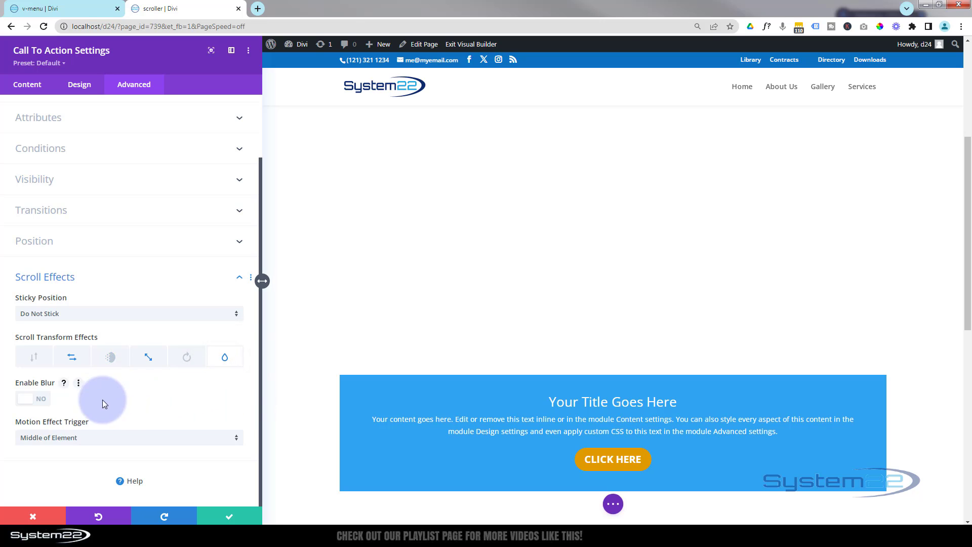
click(40, 401)
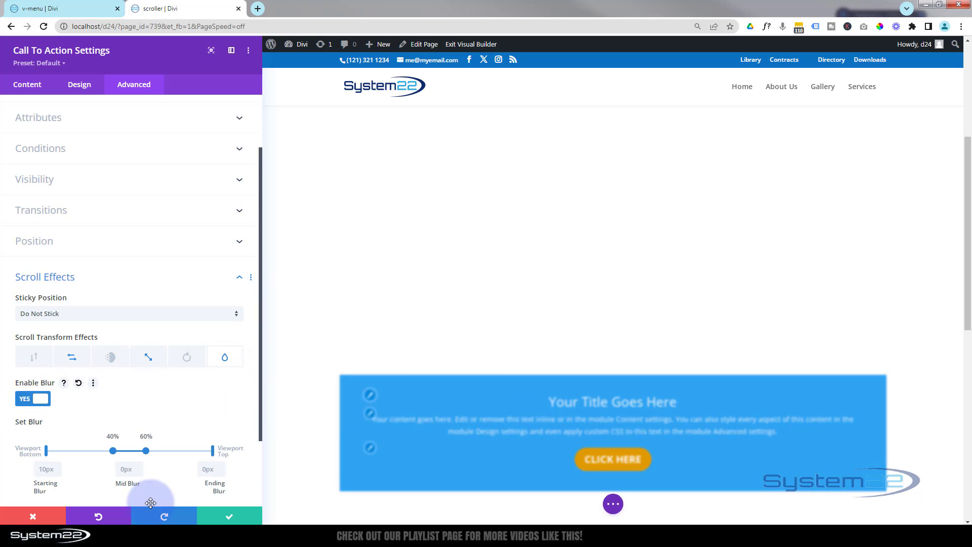
Set the blur effect's starting and ending blur to 20px and start its mid blur range at 30% of the viewport.
scroll(153, 446, up, 1)
scroll(153, 442, down, 2)
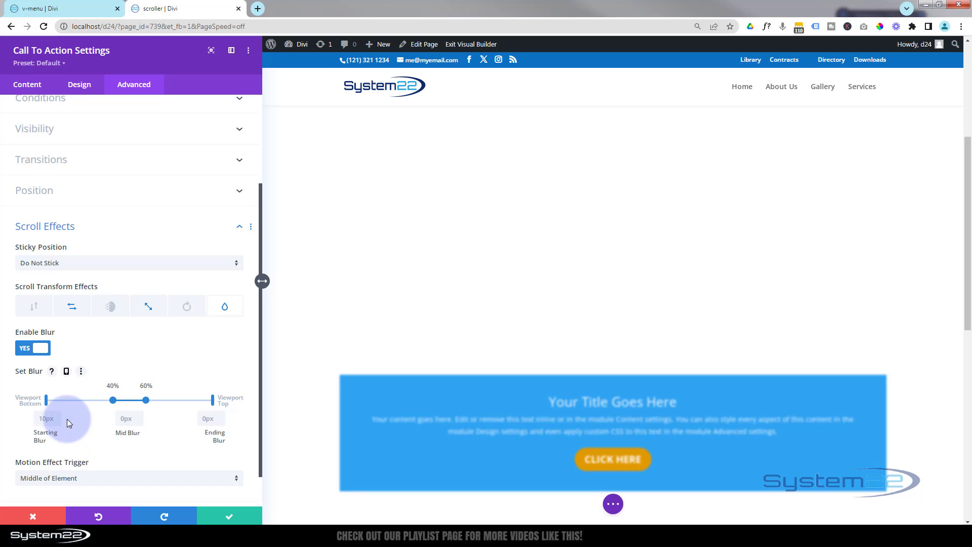
drag(40, 419, 50, 419)
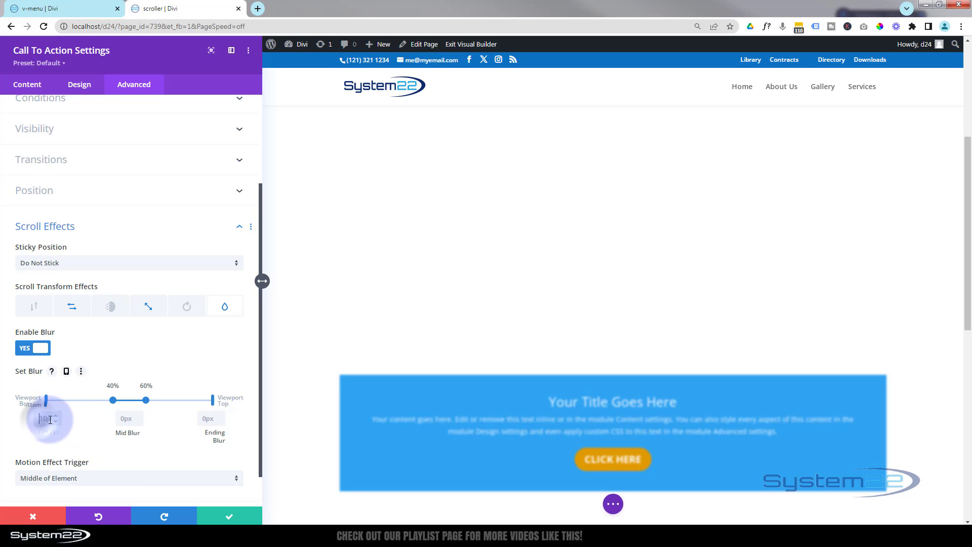
text(20px)
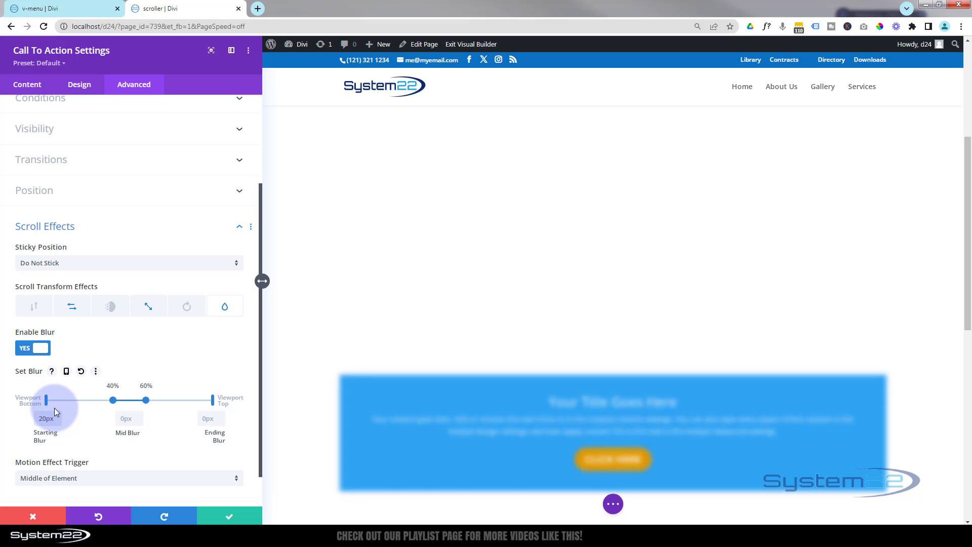
drag(113, 401, 96, 400)
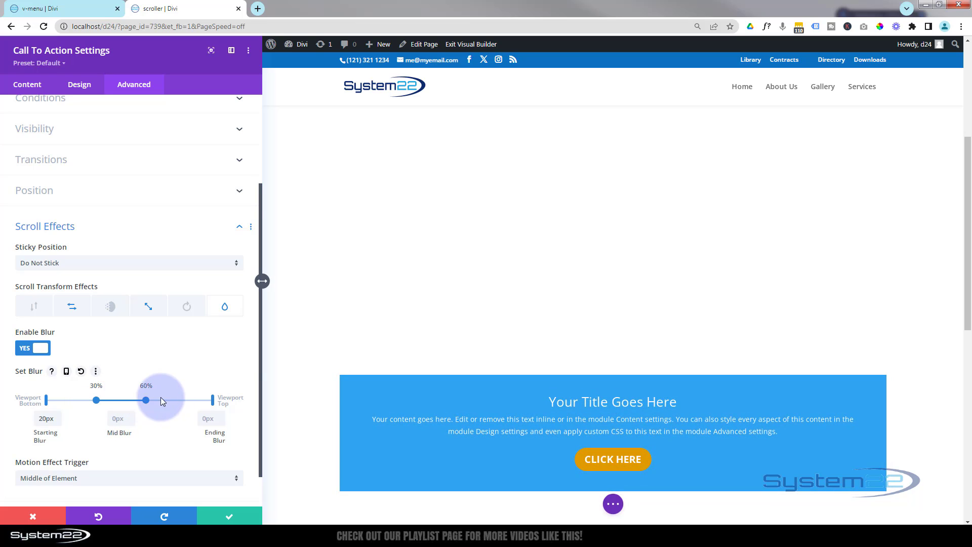
click(205, 418)
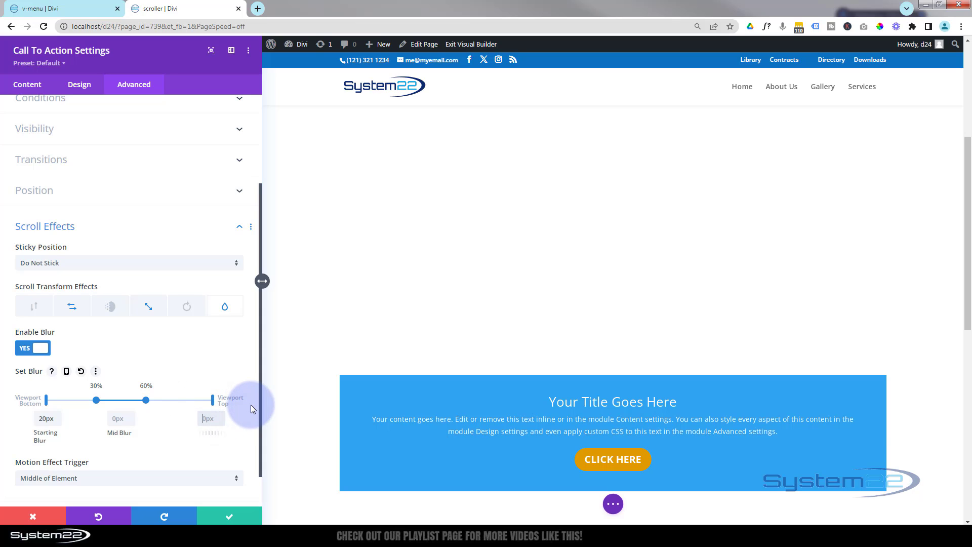
text(20)
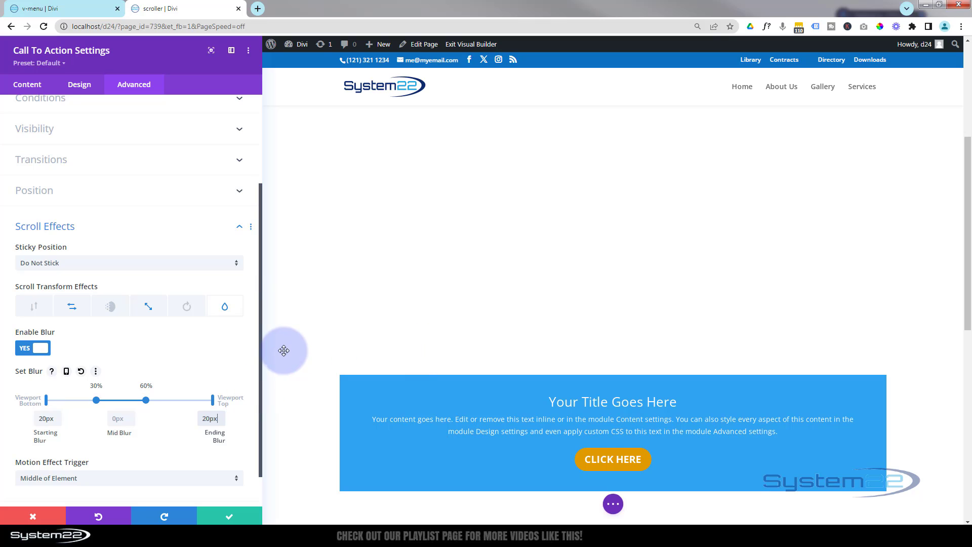
Preview the Call To Action module's blur combined with its horizontal motion and scaling by scrolling the page both ways.
scroll(289, 348, down, 1)
scroll(289, 349, down, 5)
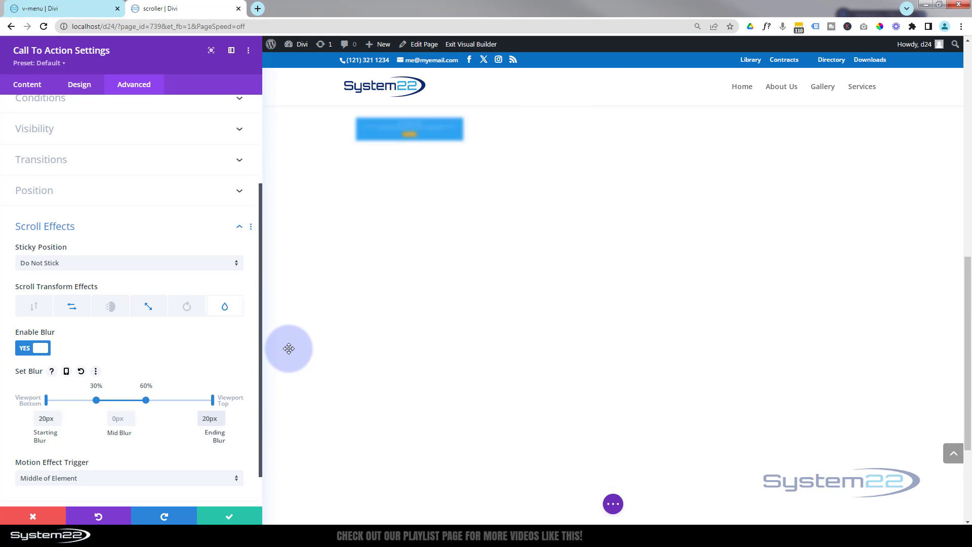
scroll(289, 348, up, 2)
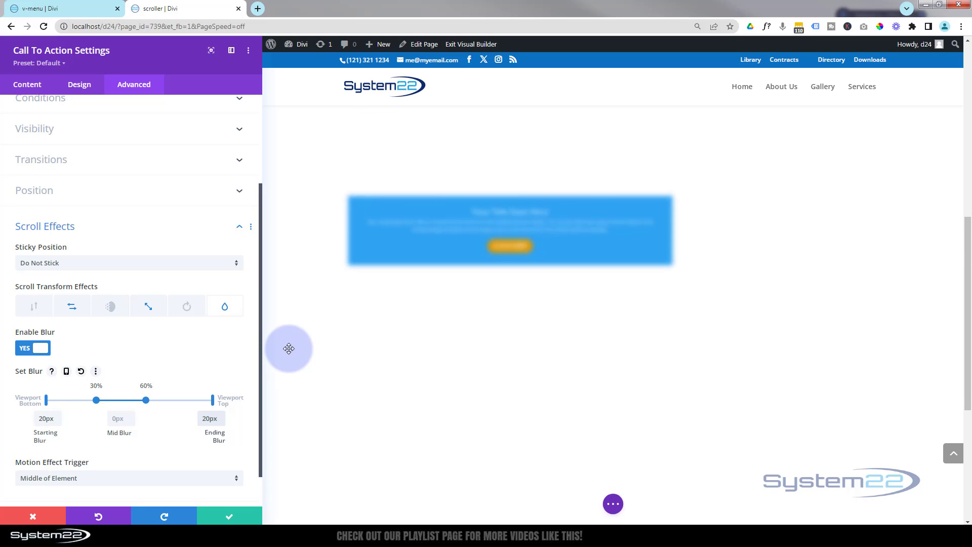
scroll(289, 348, up, 2)
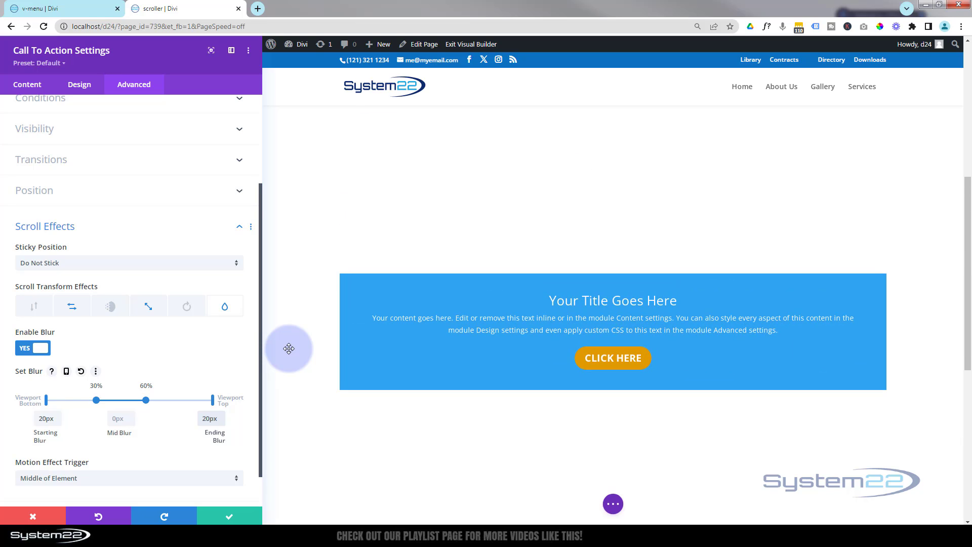
scroll(288, 349, up, 2)
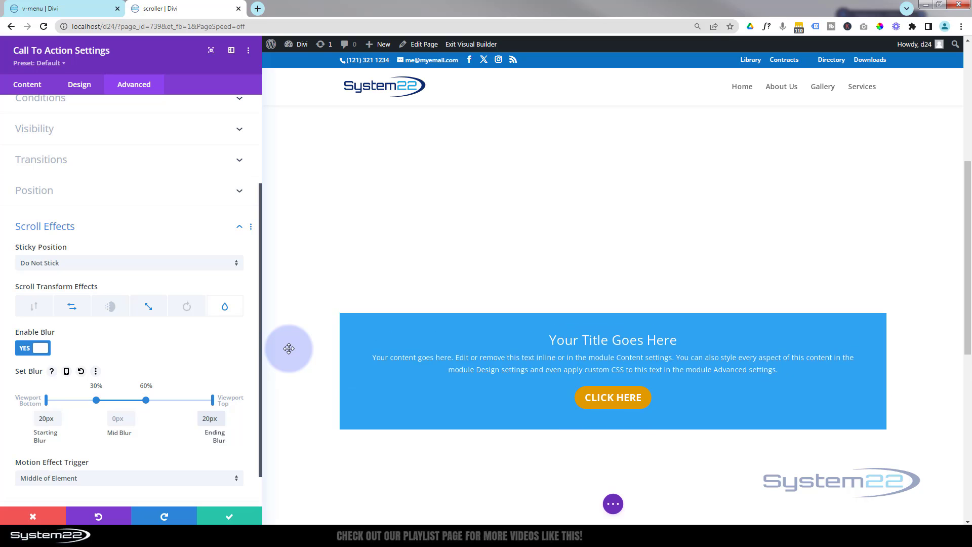
scroll(289, 349, up, 3)
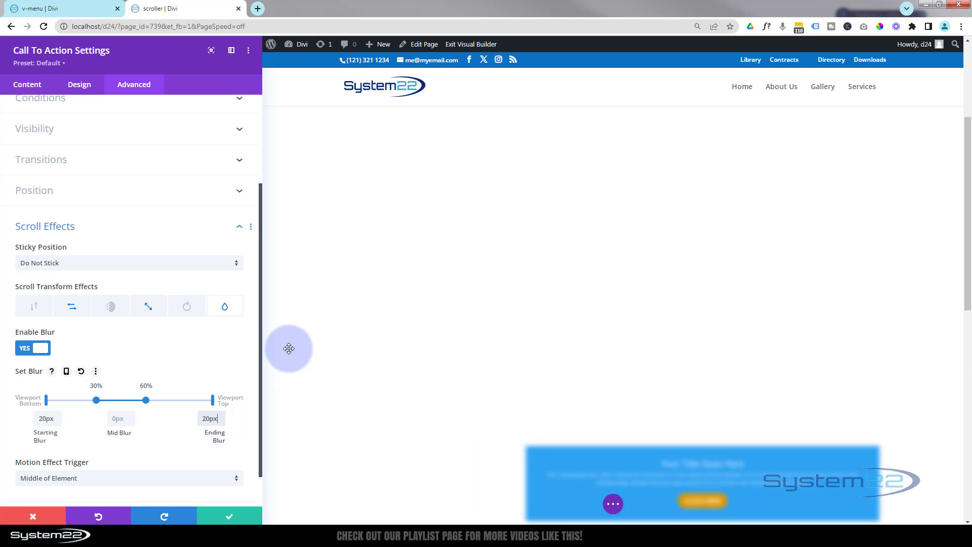
scroll(289, 348, down, 5)
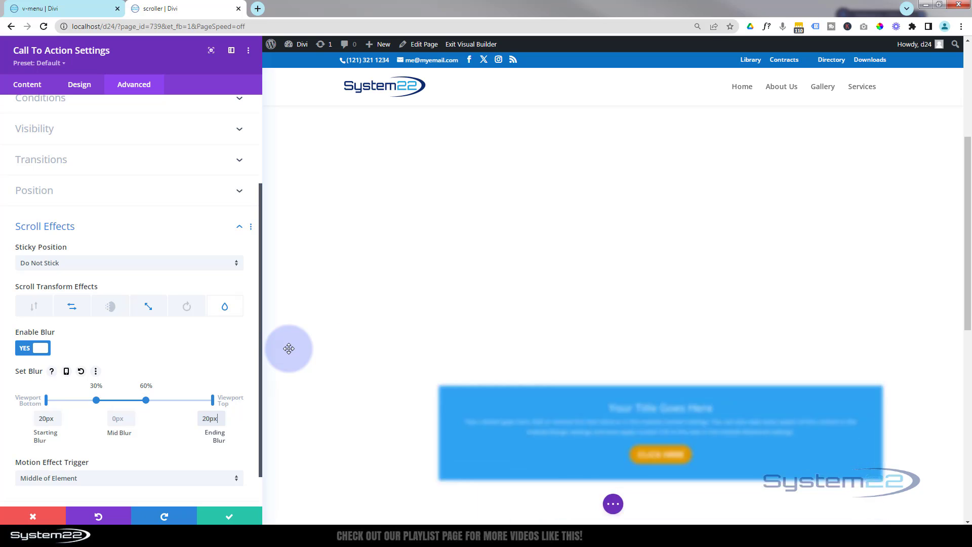
scroll(289, 349, down, 4)
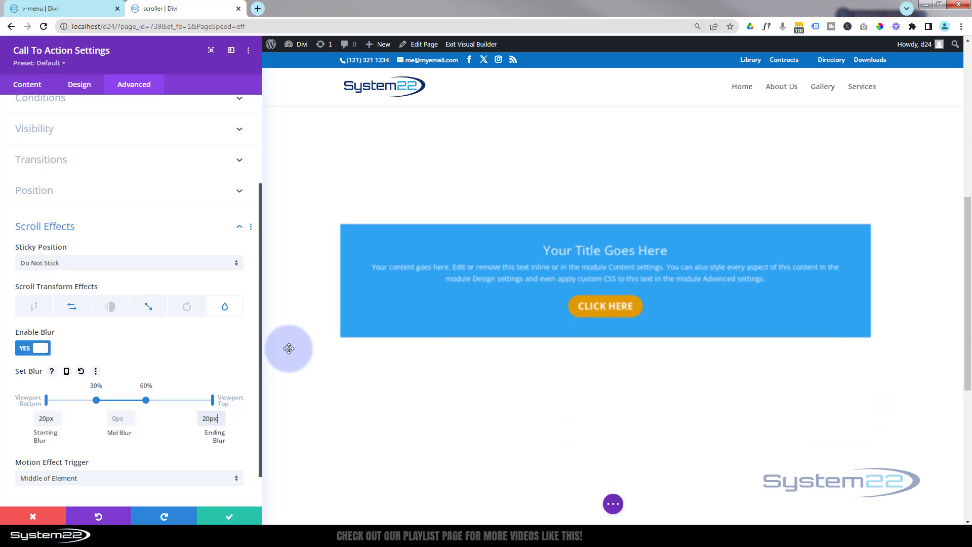
scroll(289, 349, up, 6)
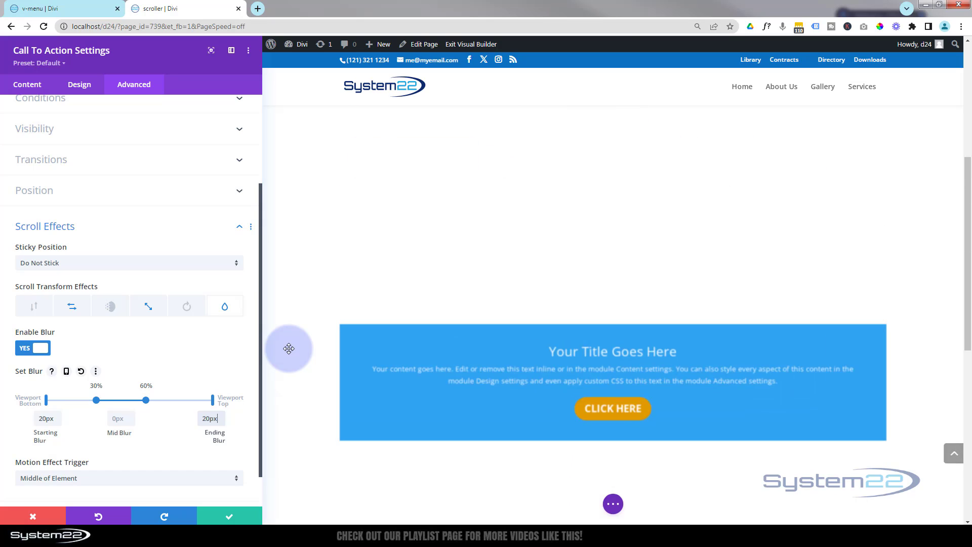
scroll(288, 348, down, 5)
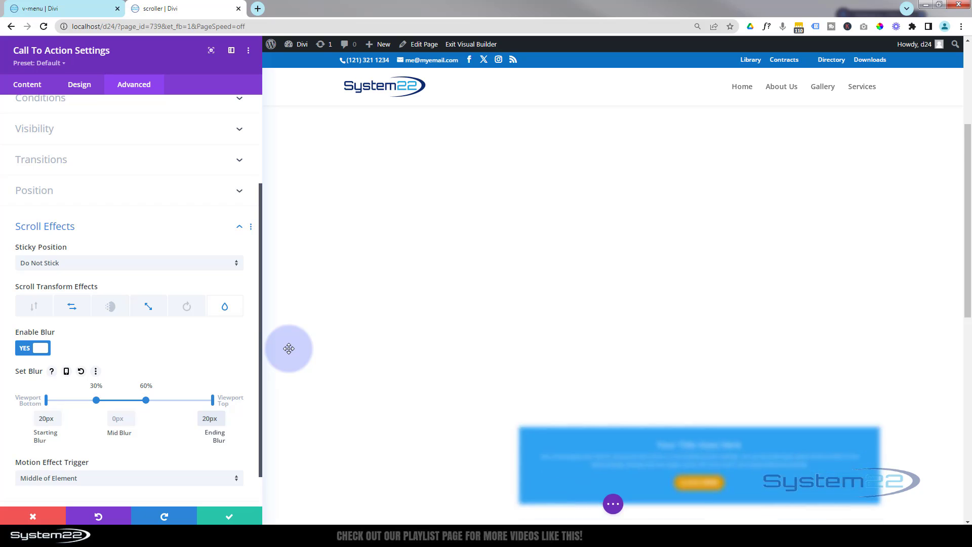
scroll(289, 348, down, 2)
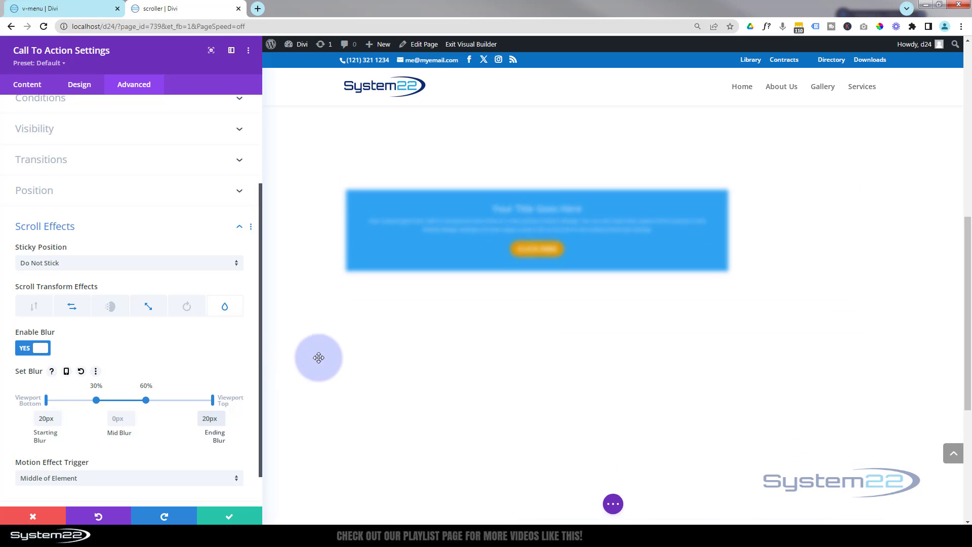
scroll(319, 357, up, 2)
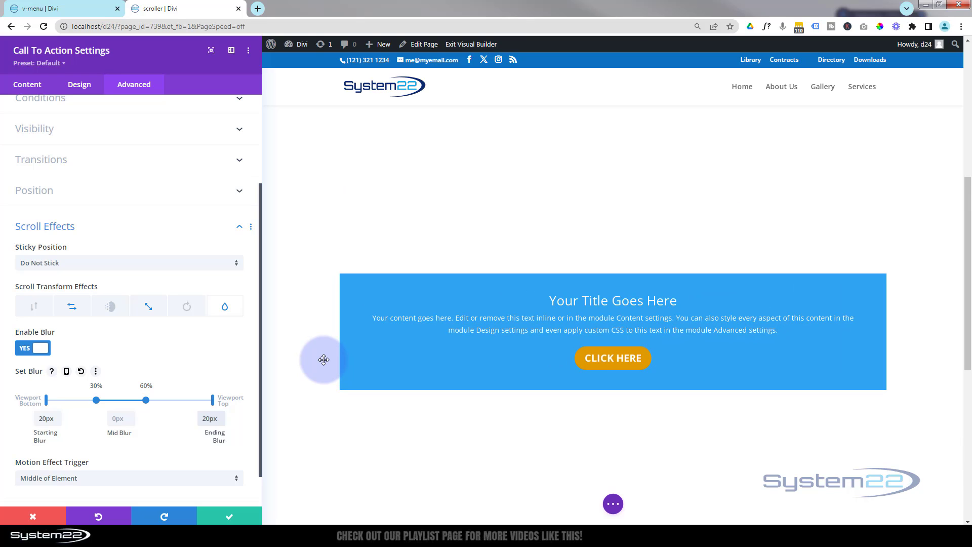
scroll(324, 360, down, 1)
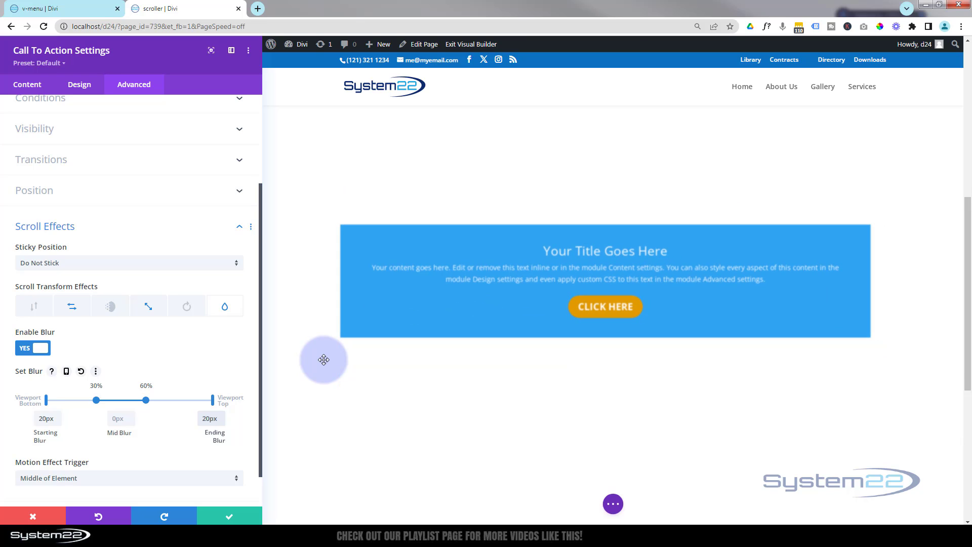
scroll(324, 360, down, 2)
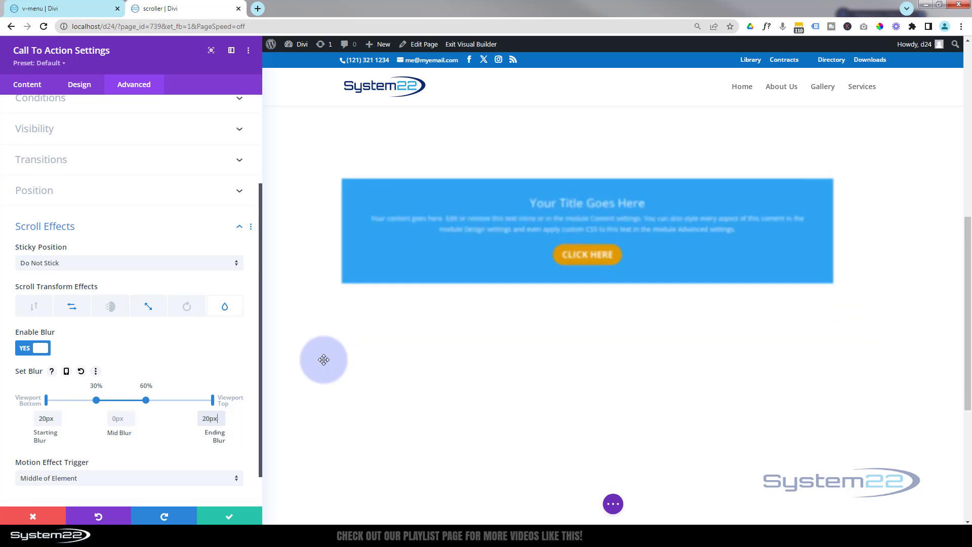
scroll(324, 360, up, 3)
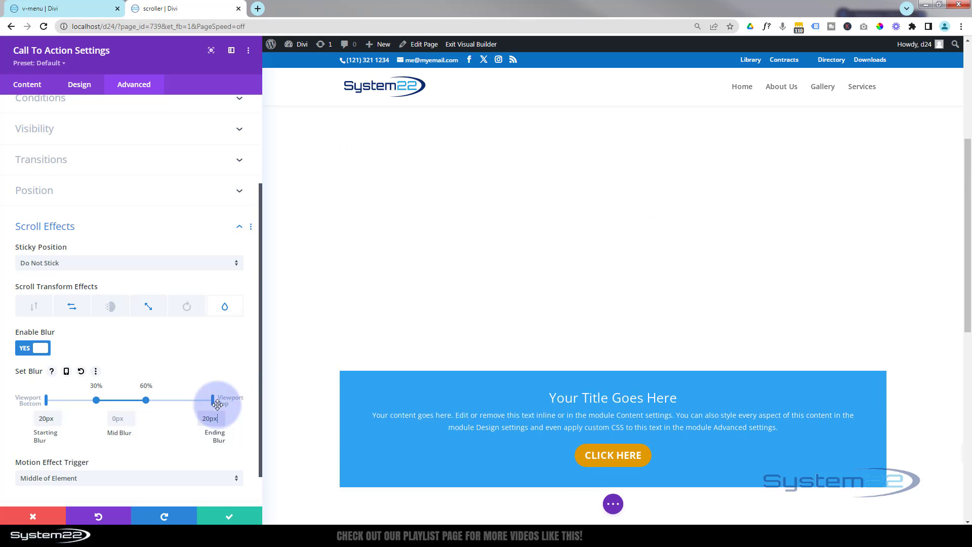
Narrow the blur effect's range to start at 20% and end at 70% of the viewport, and check it on the page.
drag(213, 400, 165, 405)
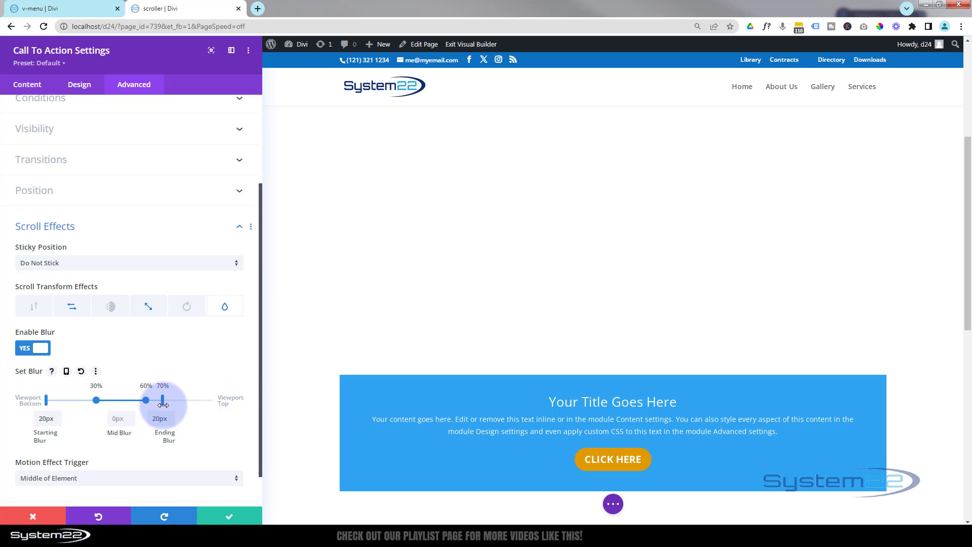
drag(46, 398, 82, 397)
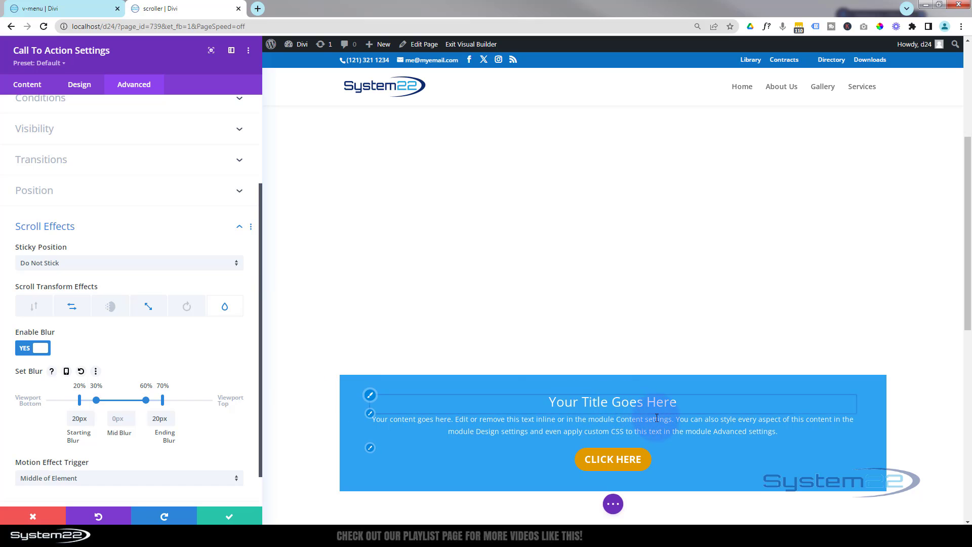
scroll(658, 417, up, 3)
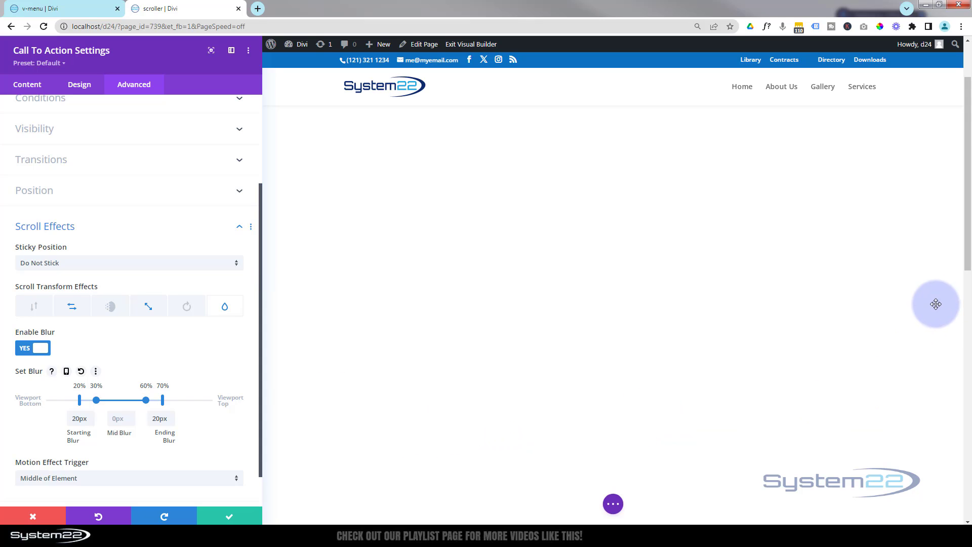
click(970, 256)
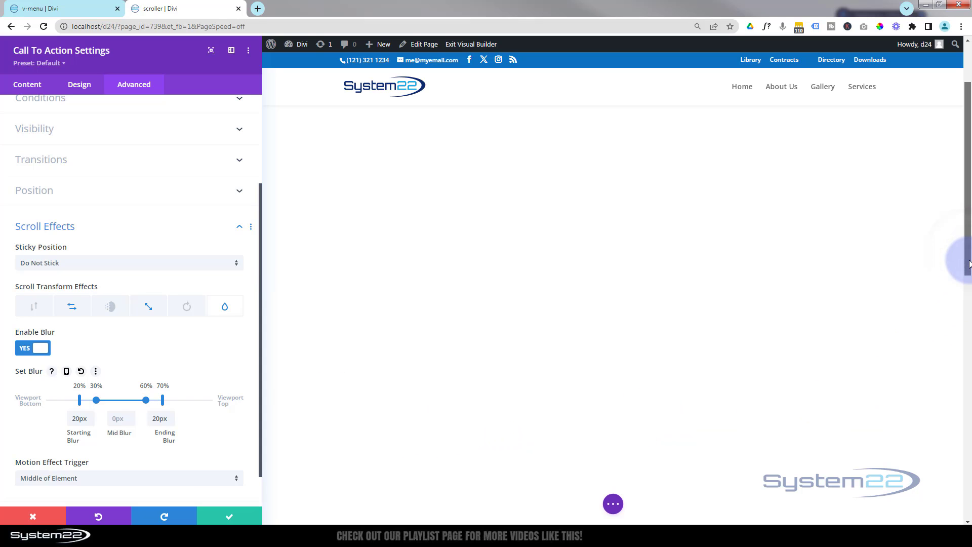
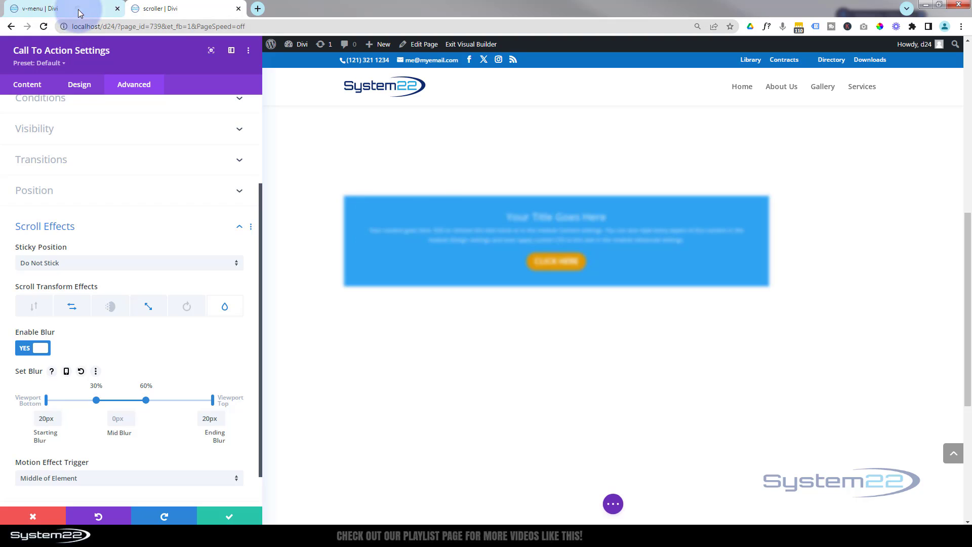
Switch to the v-menu example page and examine how its UFO call to action moves and scales on scroll.
click(66, 9)
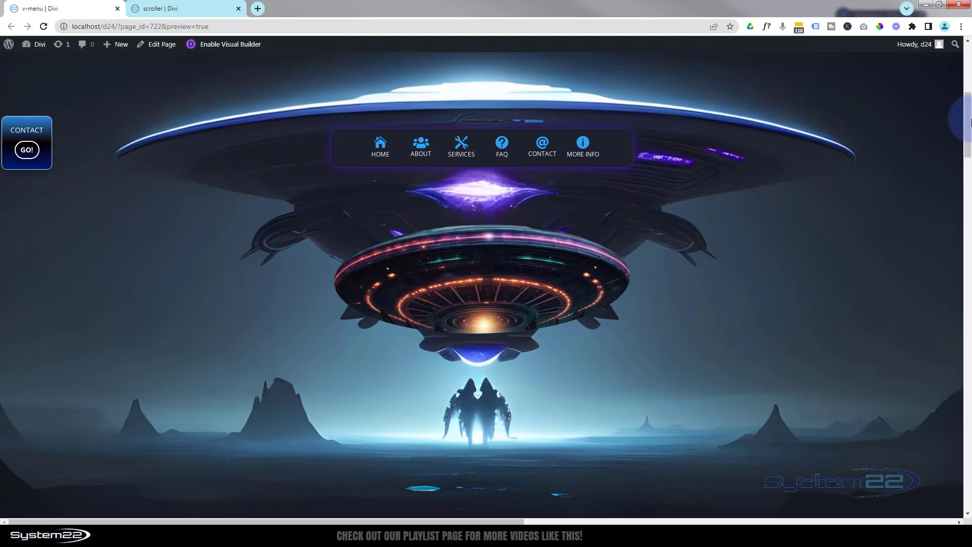
drag(965, 128, 969, 98)
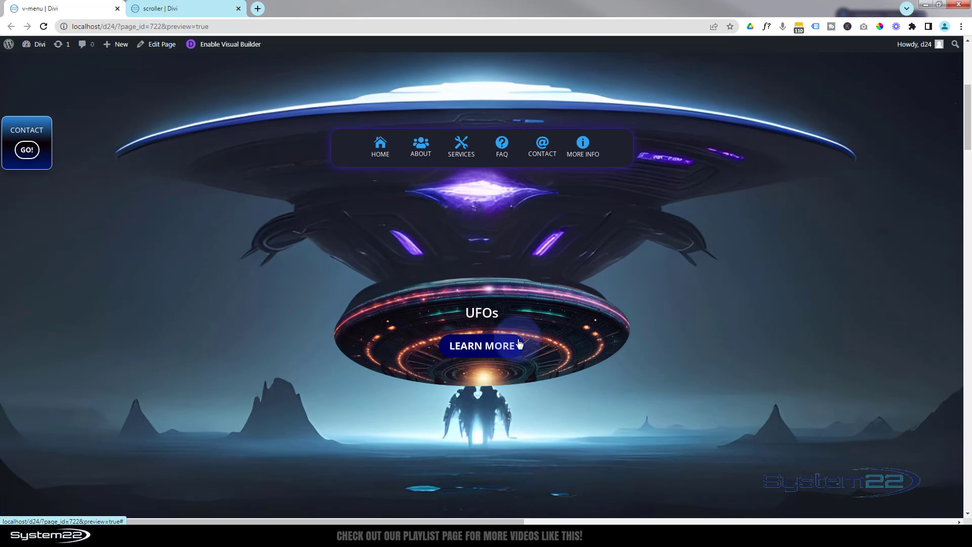
drag(969, 98, 967, 136)
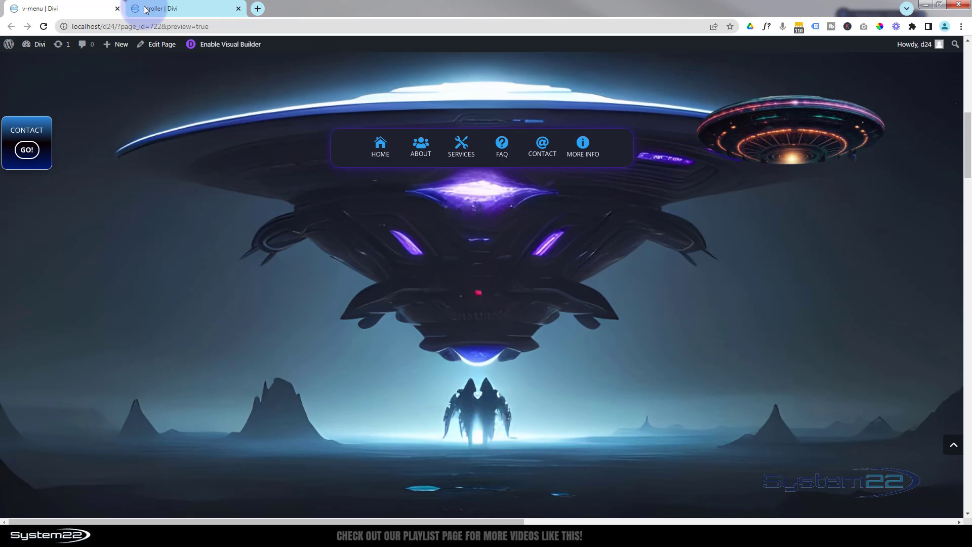
Return to the scroller page, set the Call To Action module's title to "UFOs" and delete its body text.
click(163, 10)
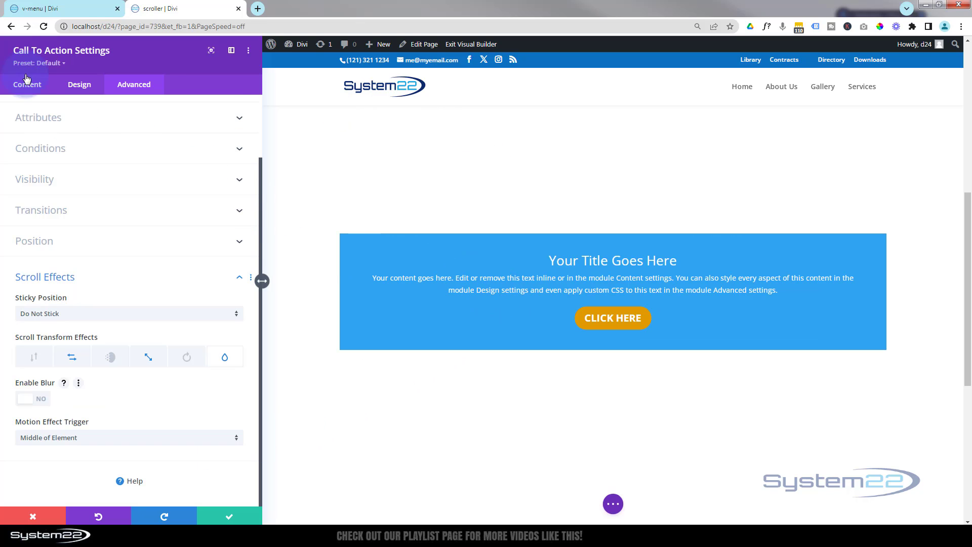
click(27, 85)
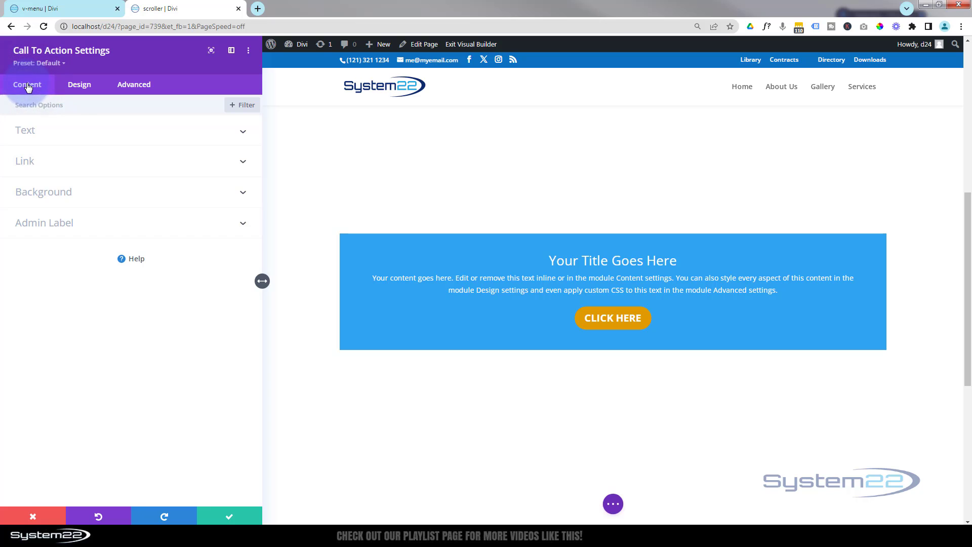
click(66, 133)
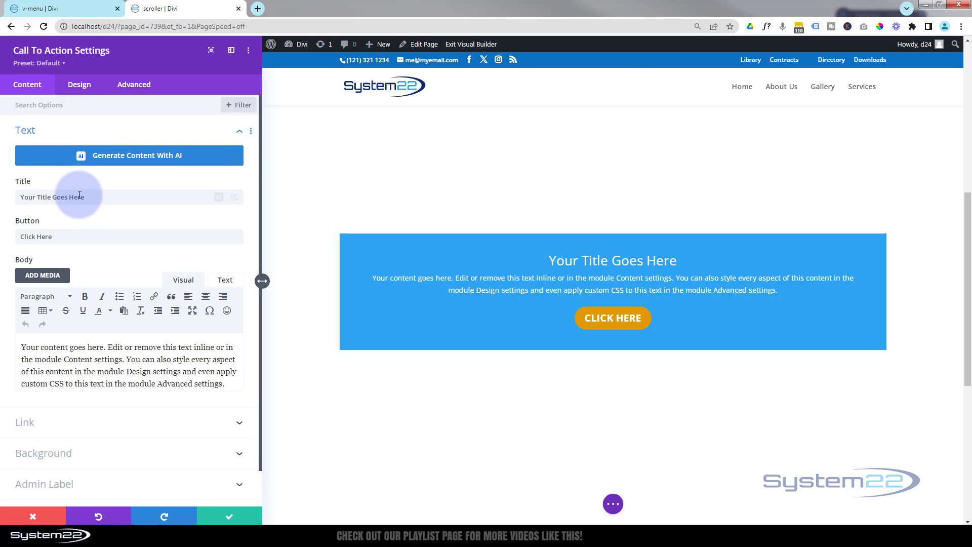
drag(90, 198, 9, 195)
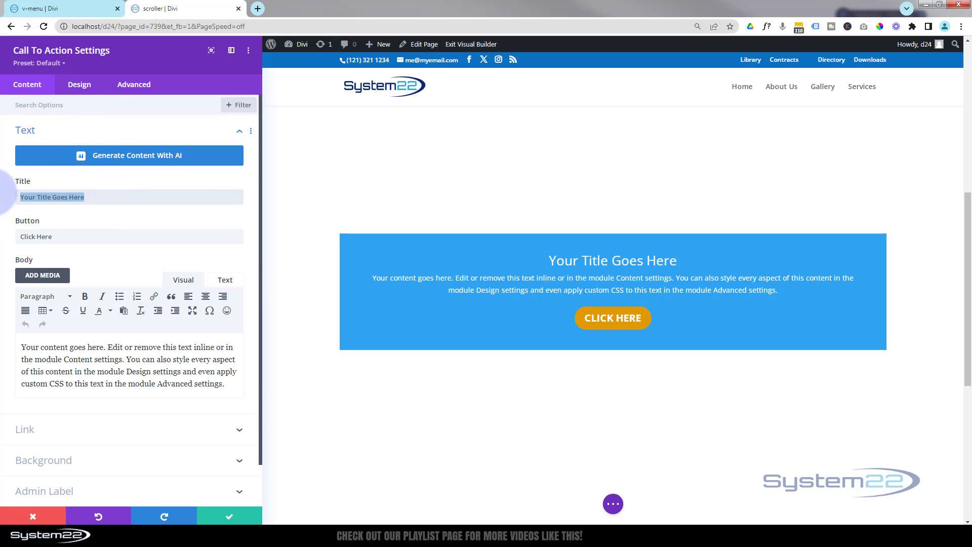
text(UFOs)
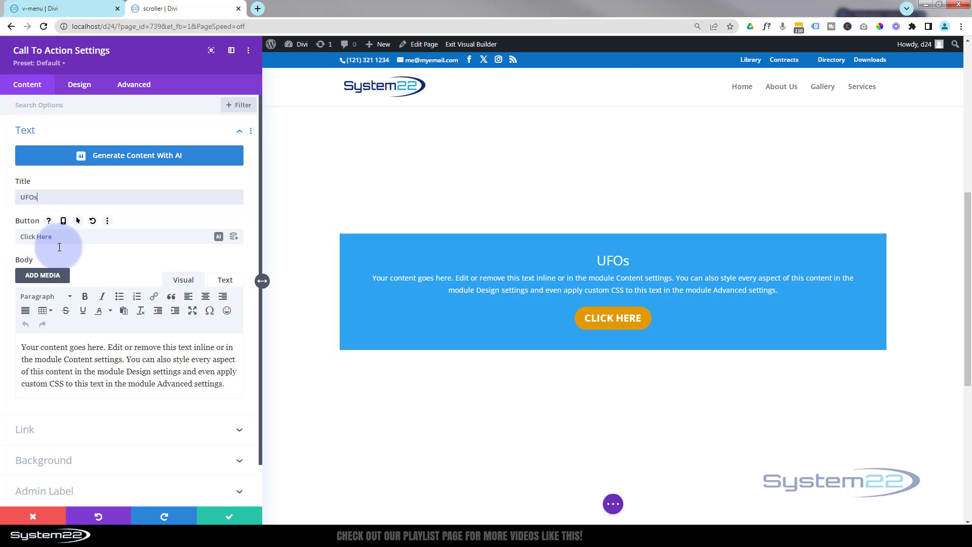
drag(228, 388, 1, 328)
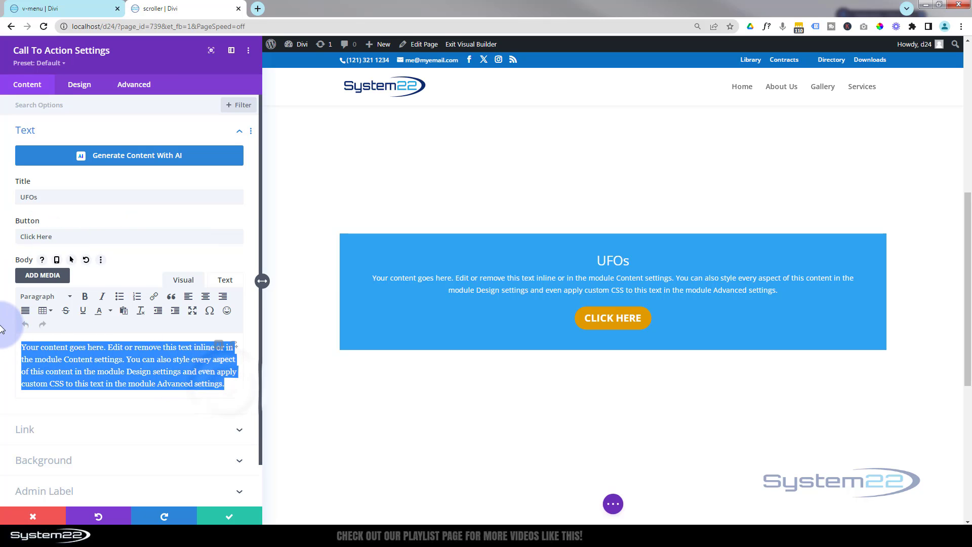
key(BackSpace)
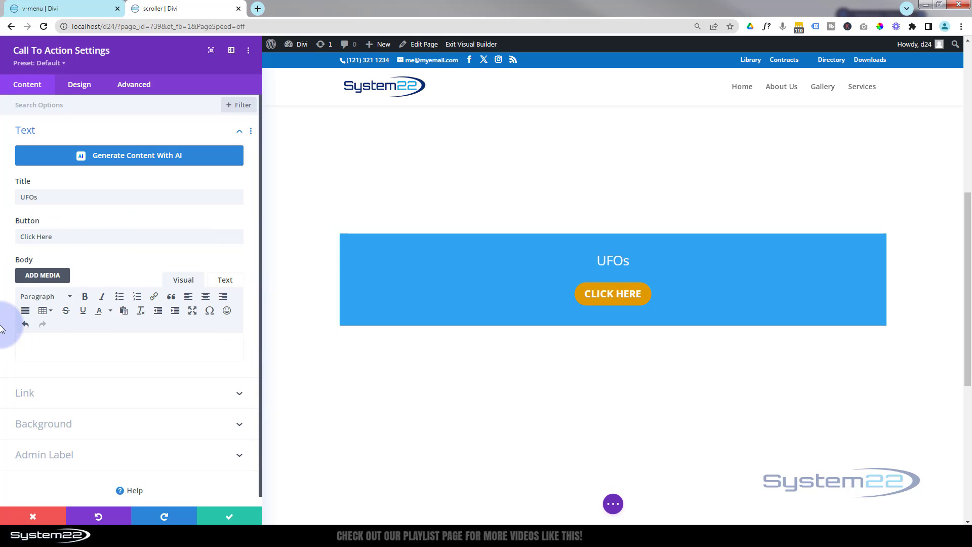
Review the Call To Action module's link settings, including the button link URL and the module link URL.
scroll(96, 304, down, 1)
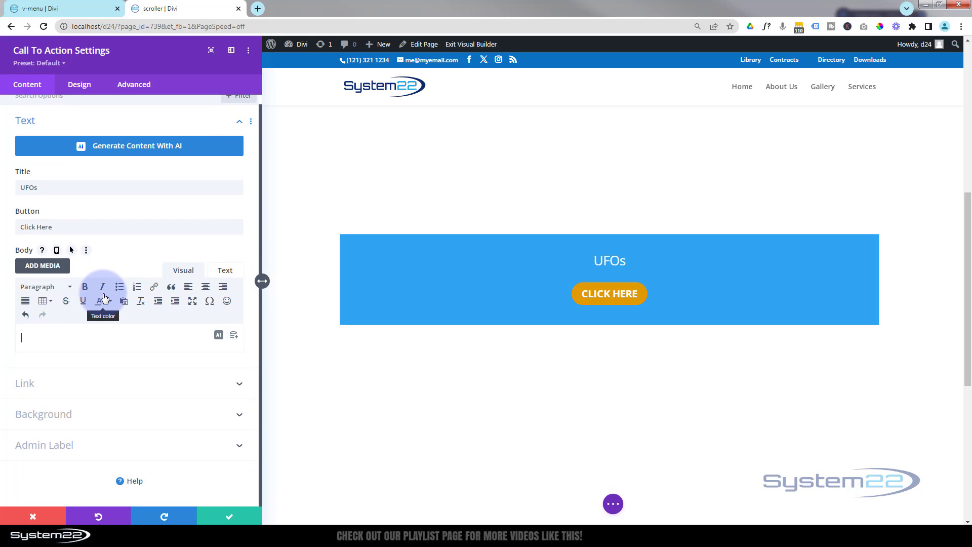
click(107, 382)
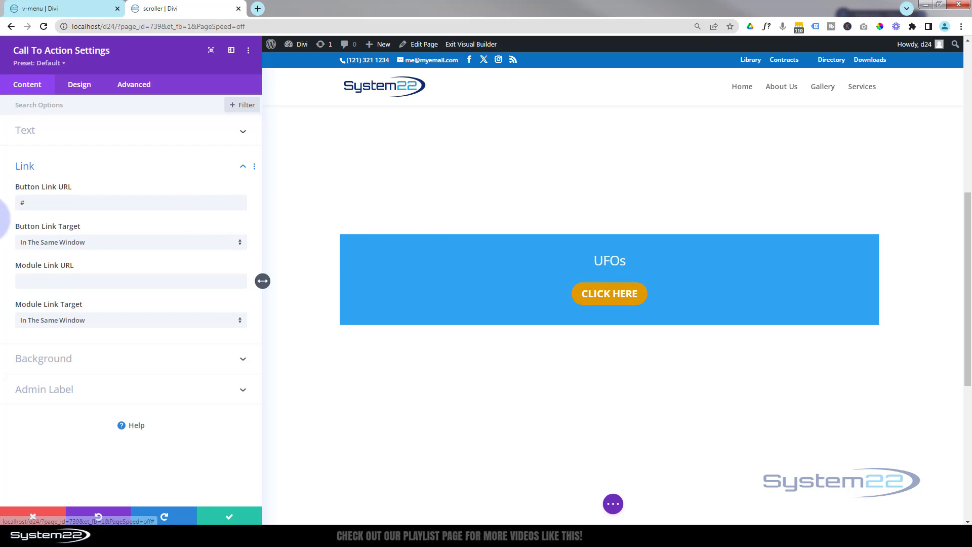
click(27, 203)
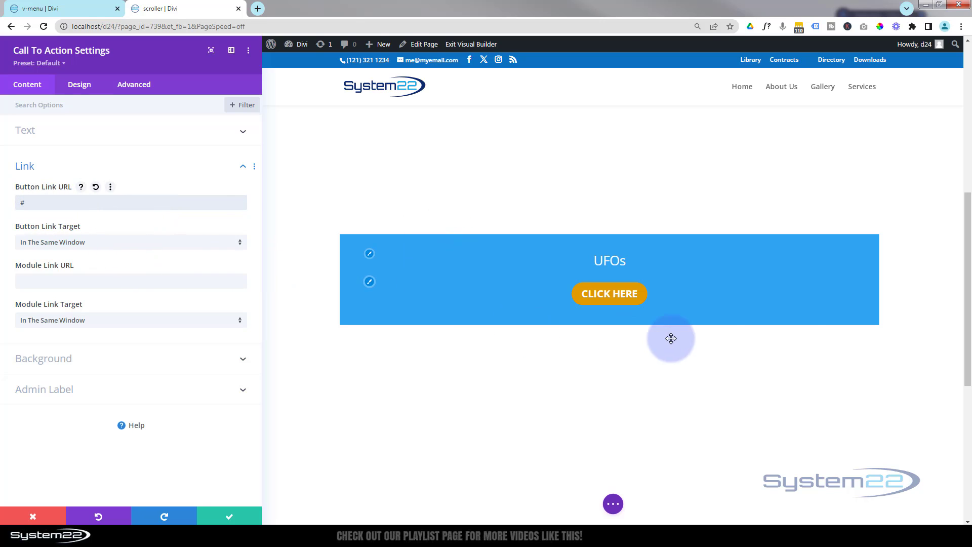
click(25, 279)
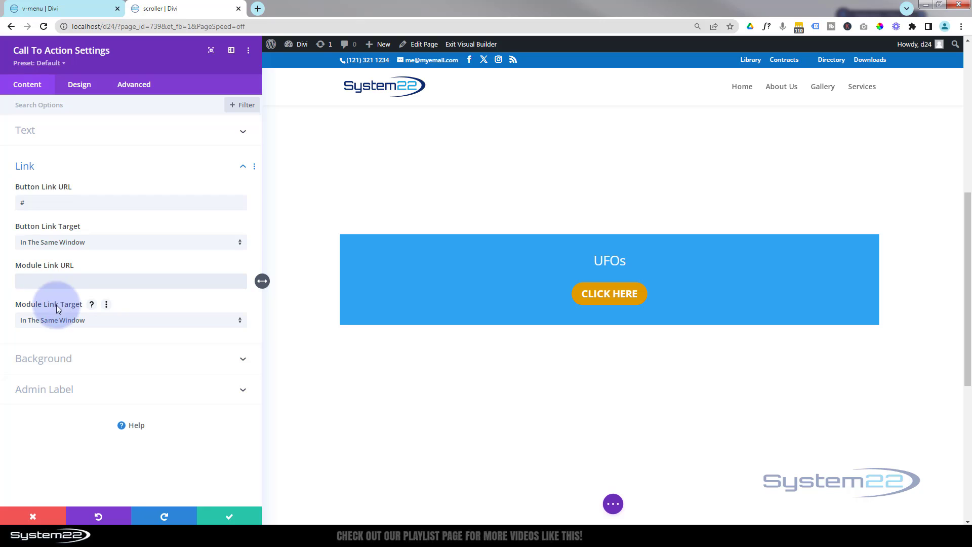
Delete the Call To Action module's blue background color.
click(107, 360)
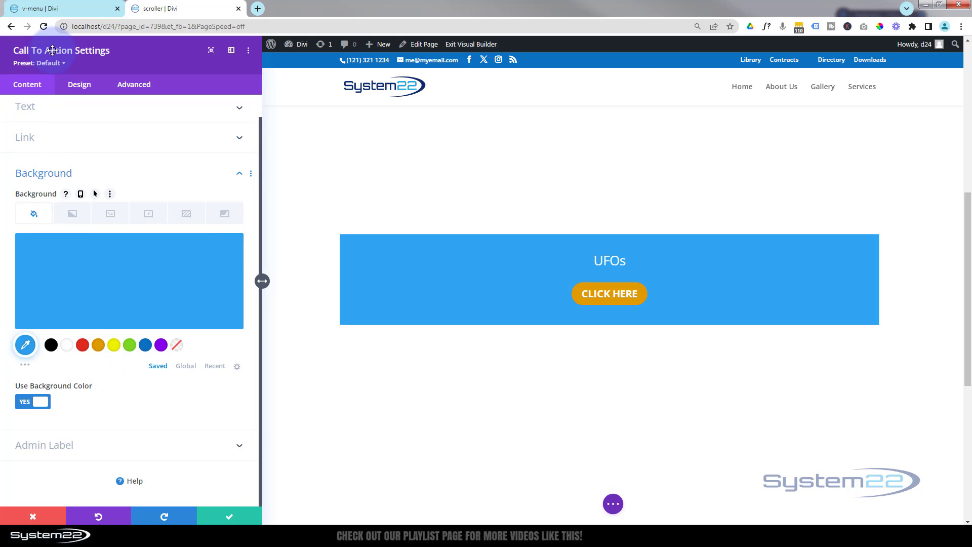
mouse_move(224, 262)
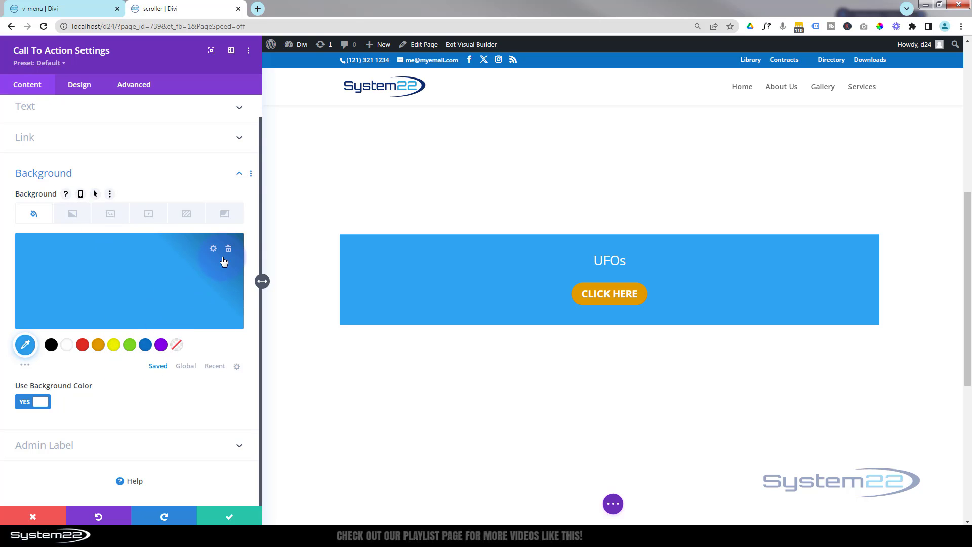
click(228, 250)
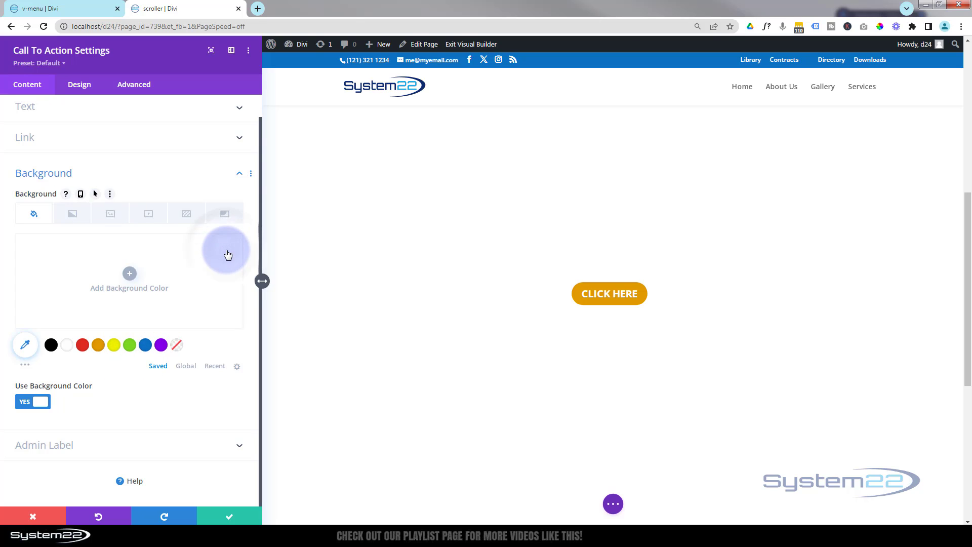
Undock the Call To Action settings into a smaller floating window clear of the module, and save the module's changes.
click(242, 14)
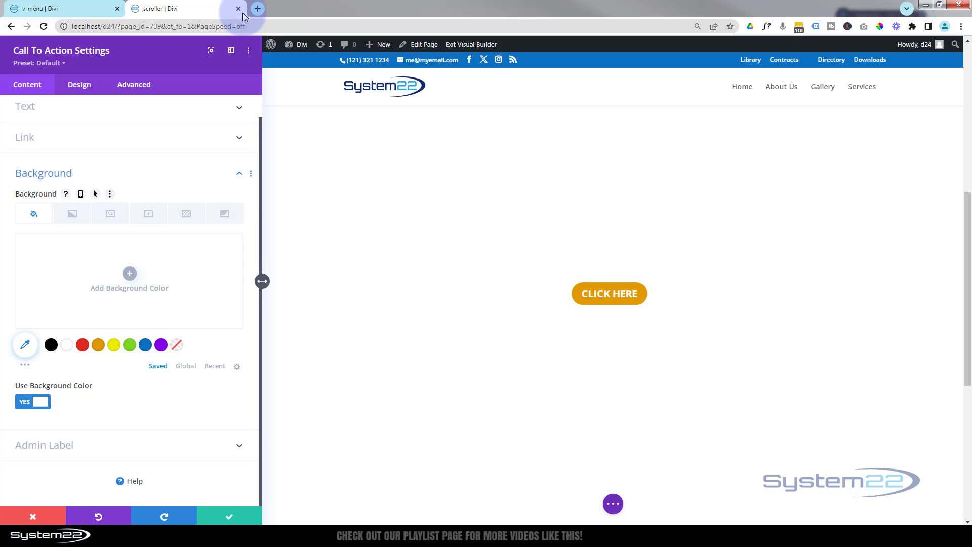
click(232, 51)
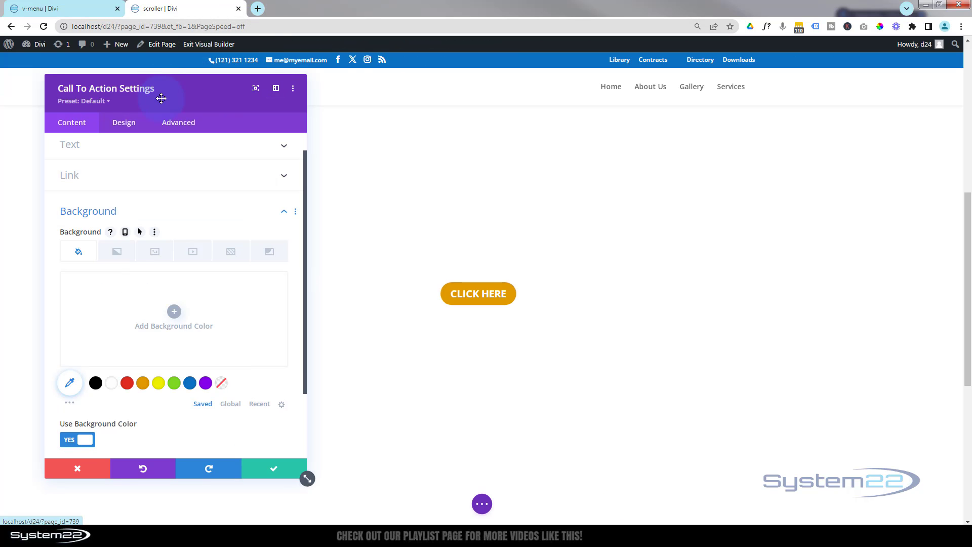
drag(165, 96, 786, 83)
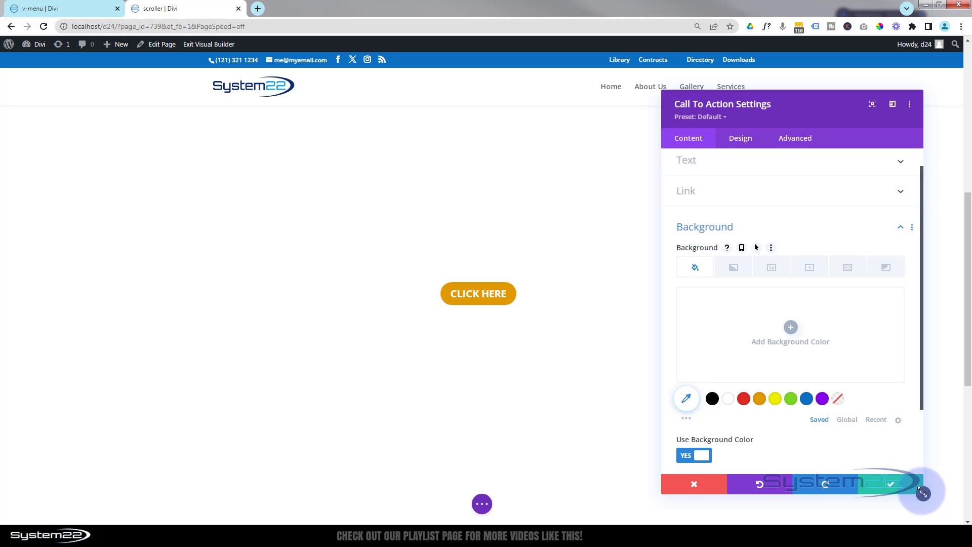
drag(922, 493, 861, 337)
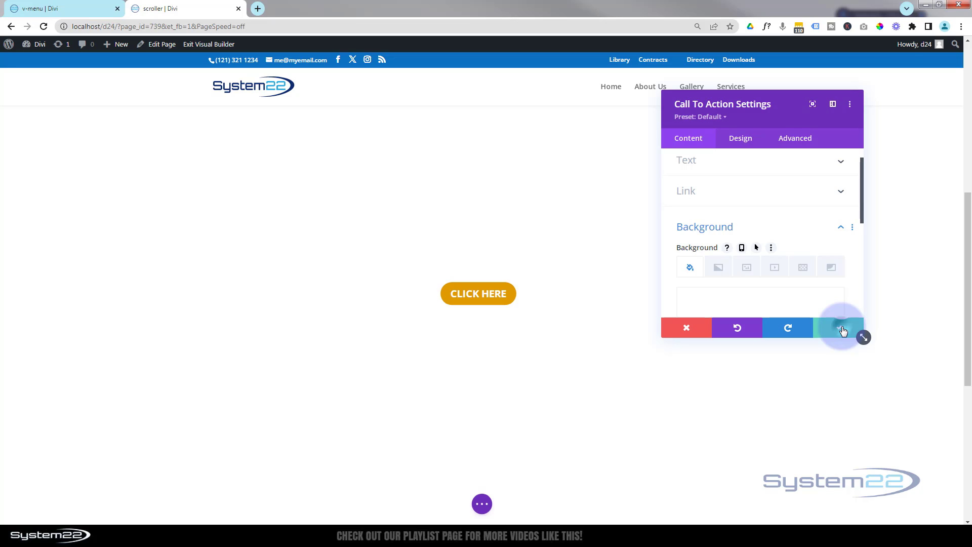
click(843, 331)
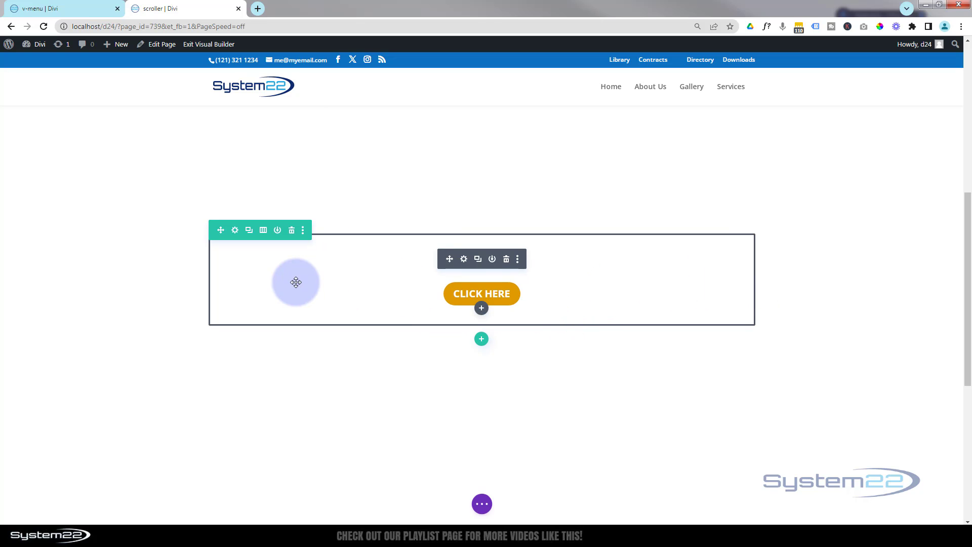
Give the row containing the Call To Action module the ufo.png background image from the media library.
click(234, 232)
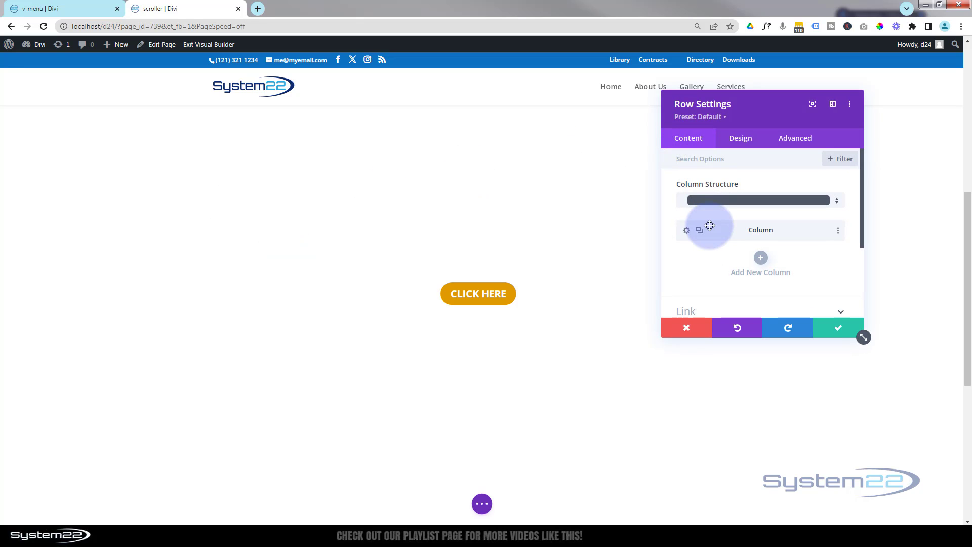
scroll(710, 226, down, 3)
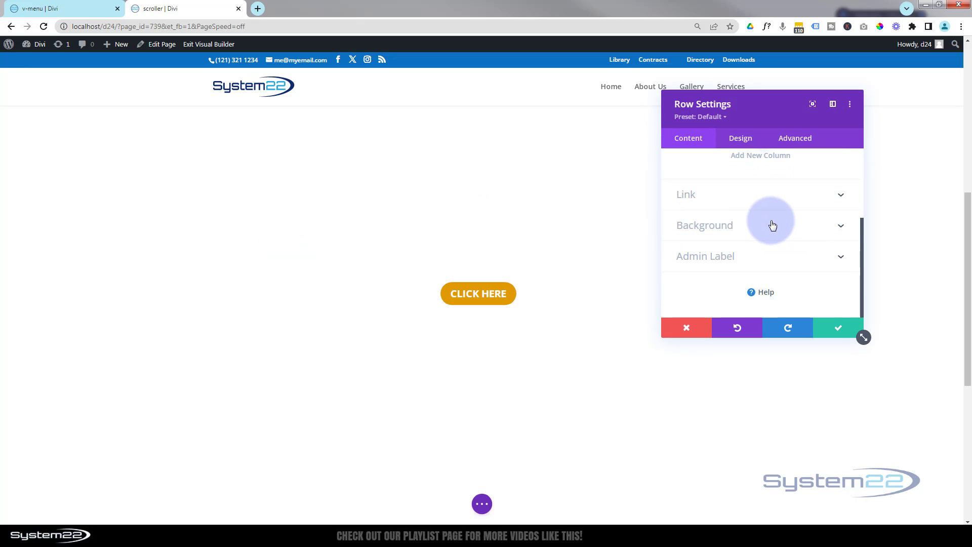
click(773, 225)
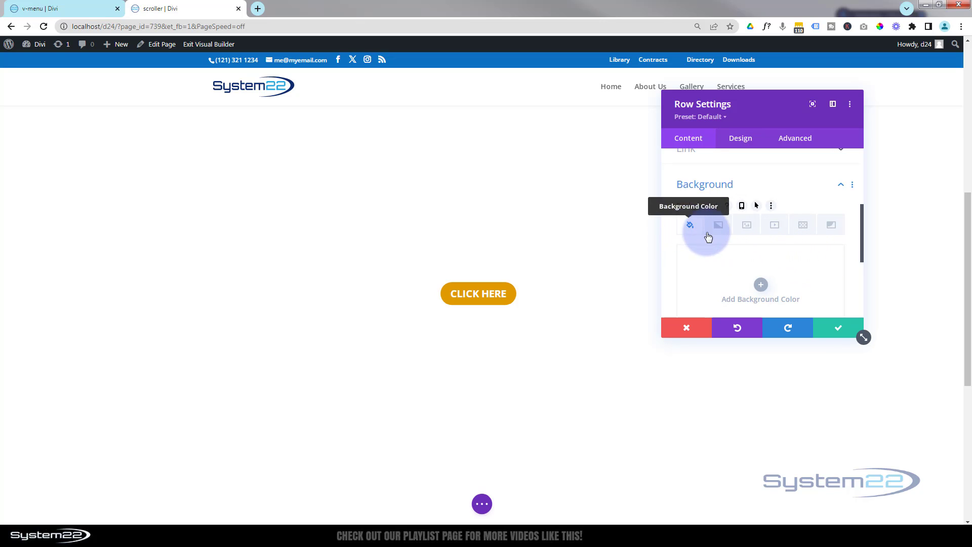
click(752, 228)
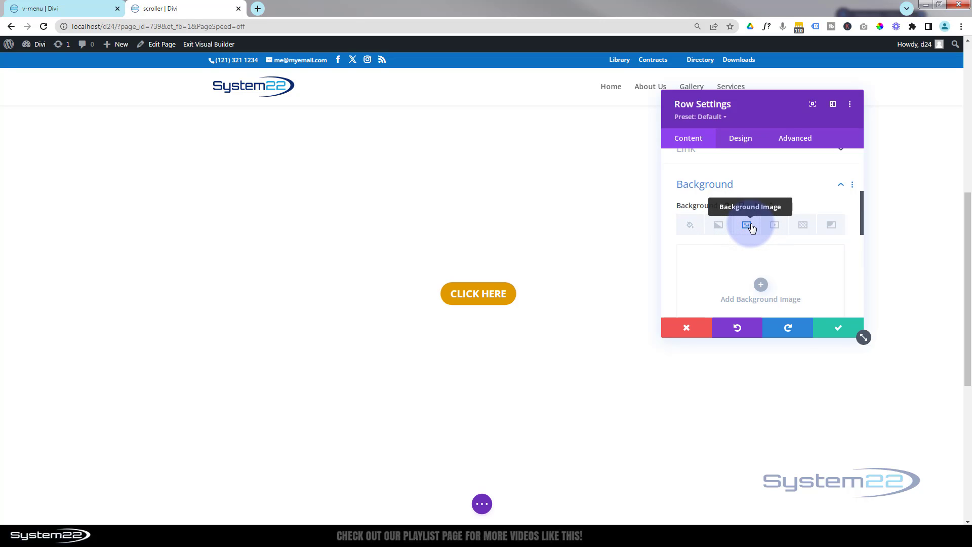
click(762, 284)
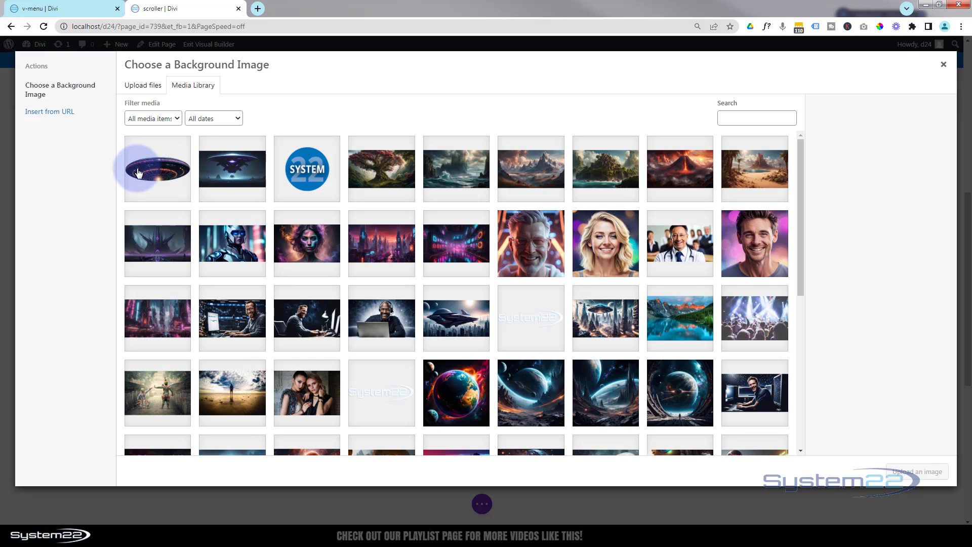
click(172, 174)
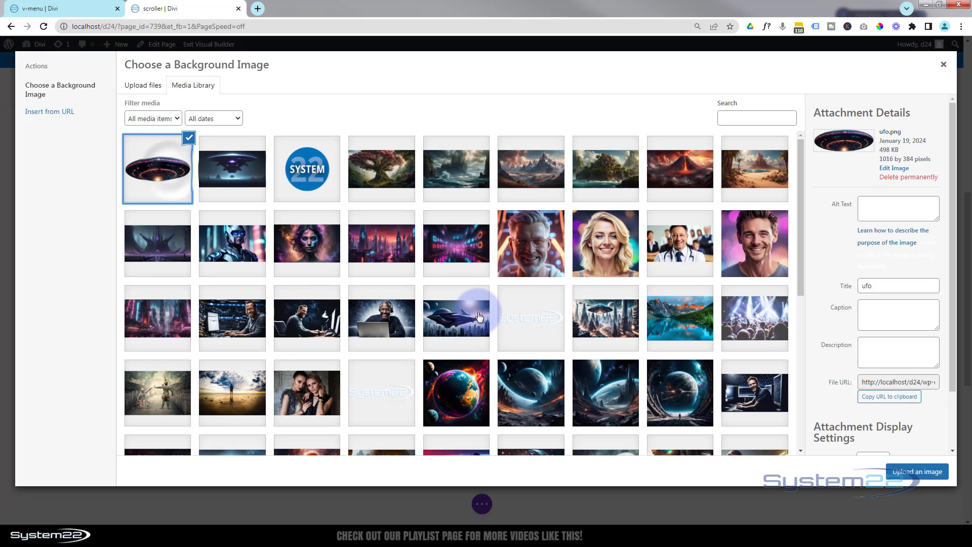
click(921, 472)
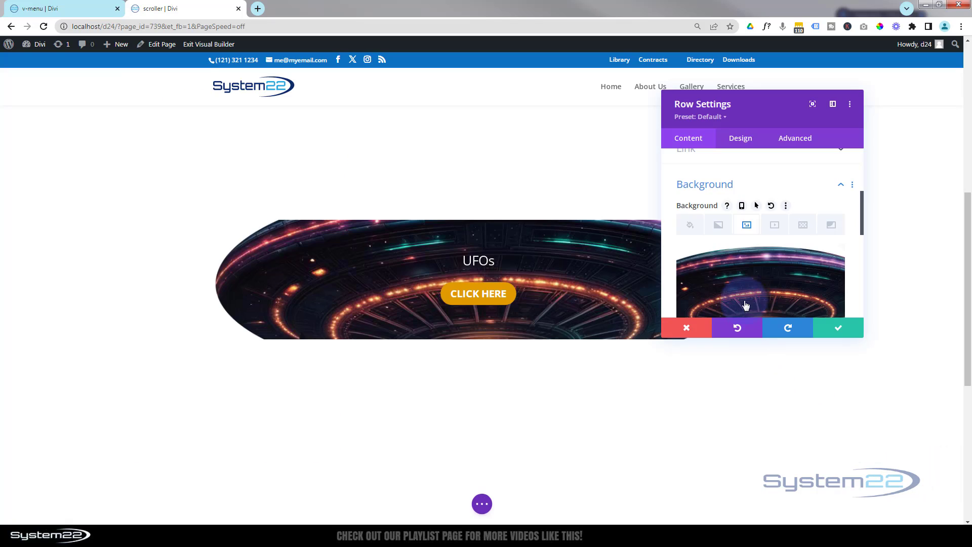
Set the row's background image size to Fit.
scroll(760, 260, down, 3)
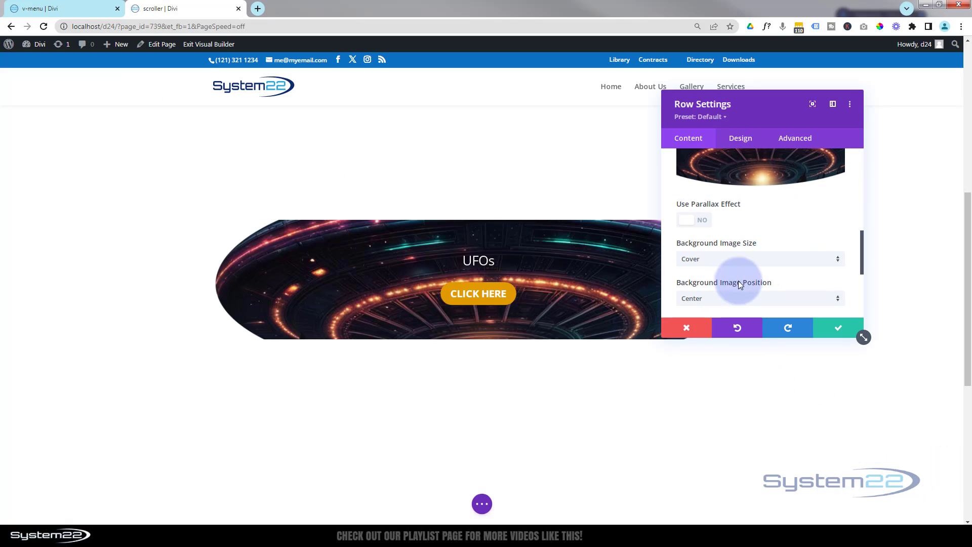
click(708, 257)
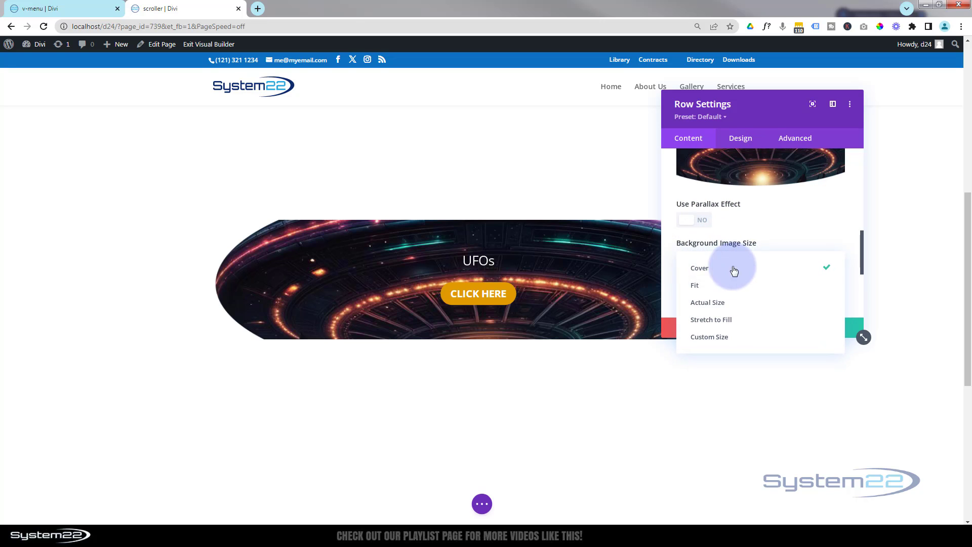
click(705, 286)
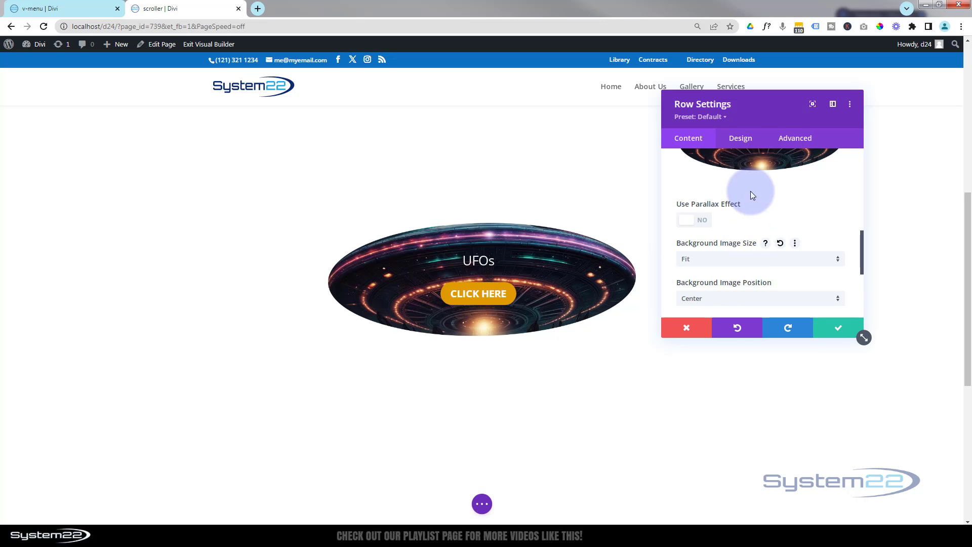
Add a blue background color behind the UFO image so the row's extents can be judged.
scroll(694, 205, up, 2)
scroll(694, 205, up, 2)
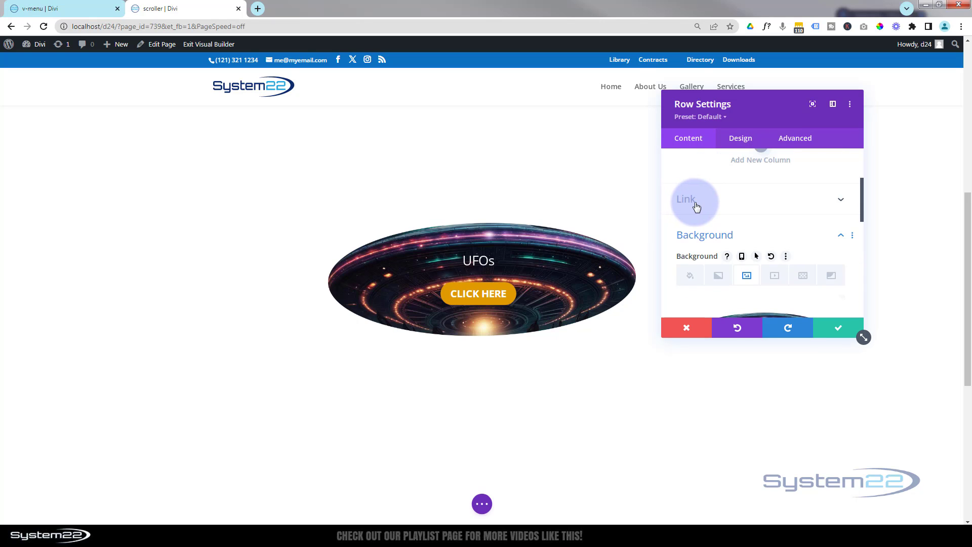
scroll(694, 217, down, 1)
click(691, 231)
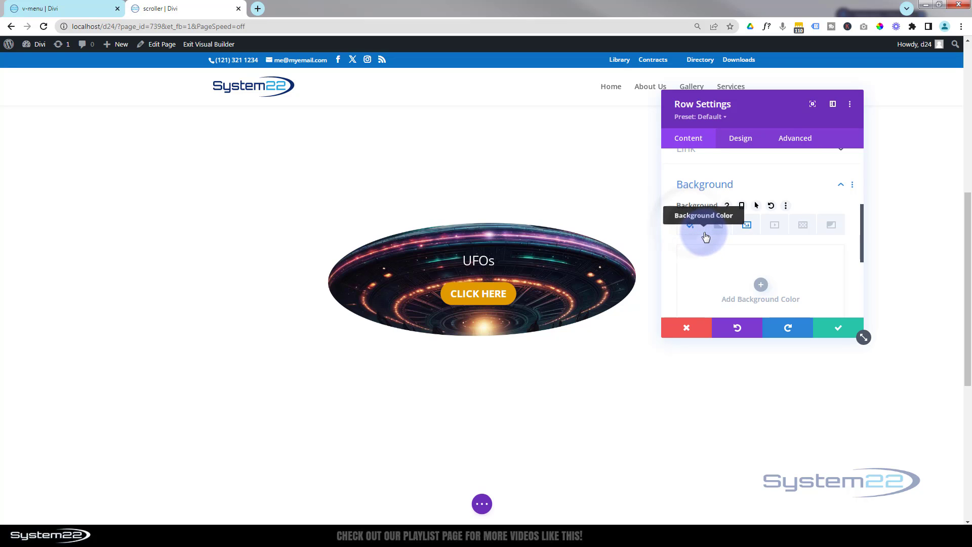
scroll(706, 237, down, 2)
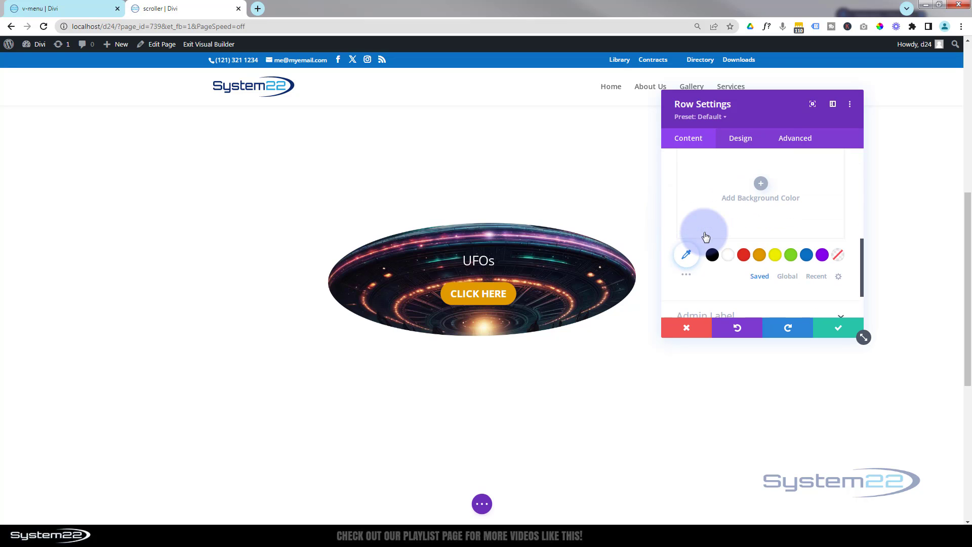
click(808, 256)
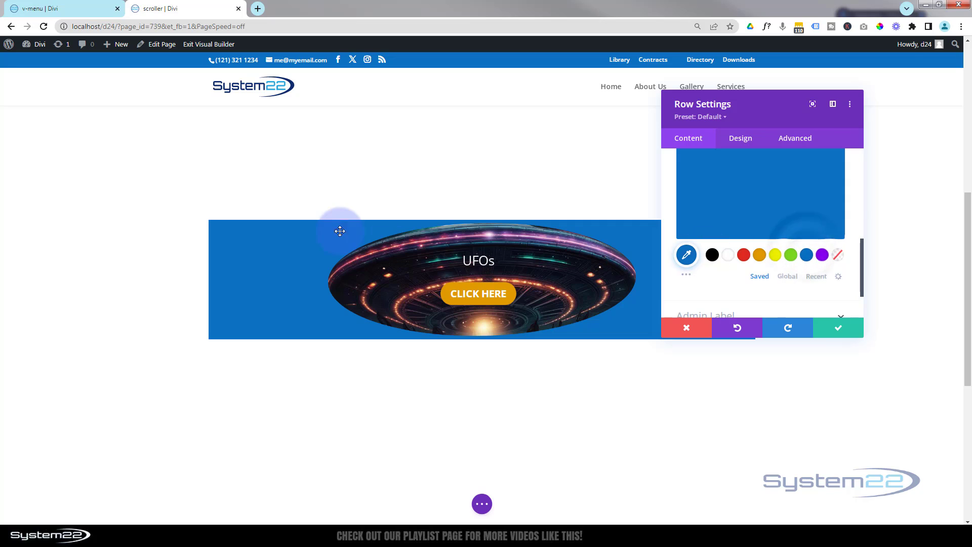
Move the settings window clear of the row and set the row's width to 600px.
drag(771, 119, 871, 118)
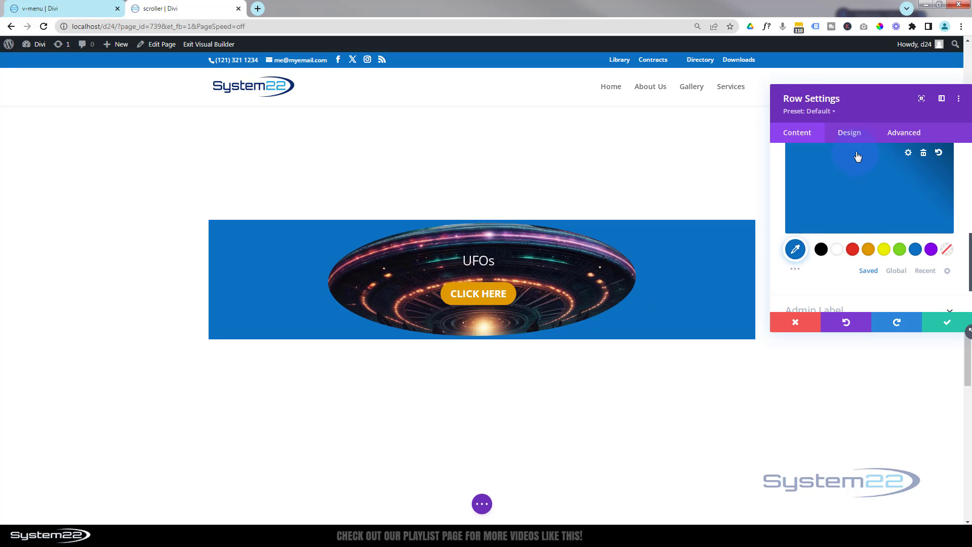
click(851, 134)
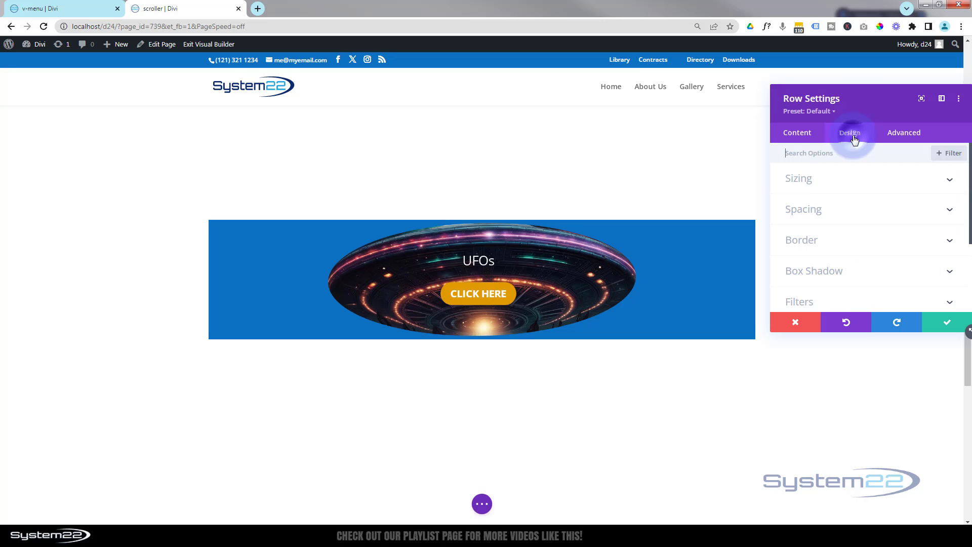
click(845, 185)
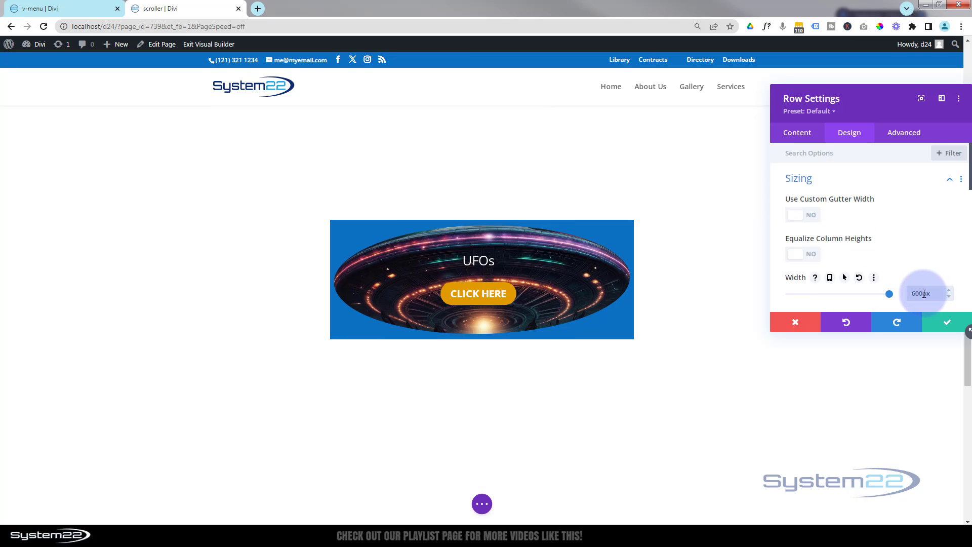
drag(923, 294, 934, 322)
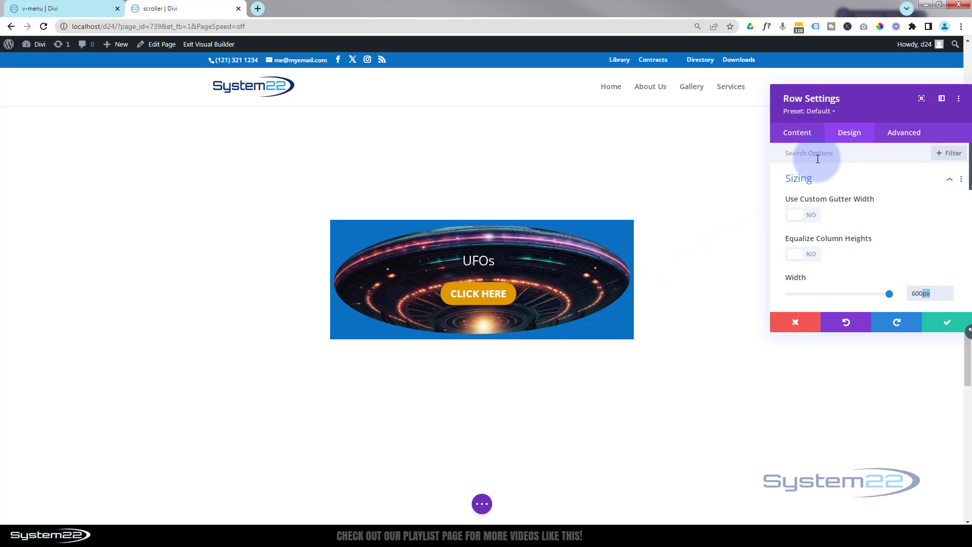
Delete the row's blue background color, then reposition and enlarge the row settings window.
click(801, 145)
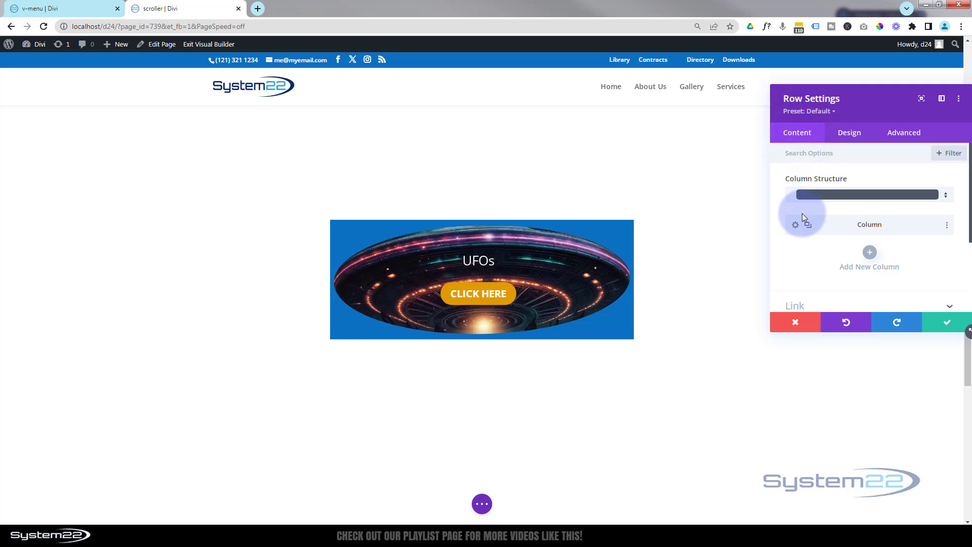
scroll(803, 214, down, 3)
click(841, 220)
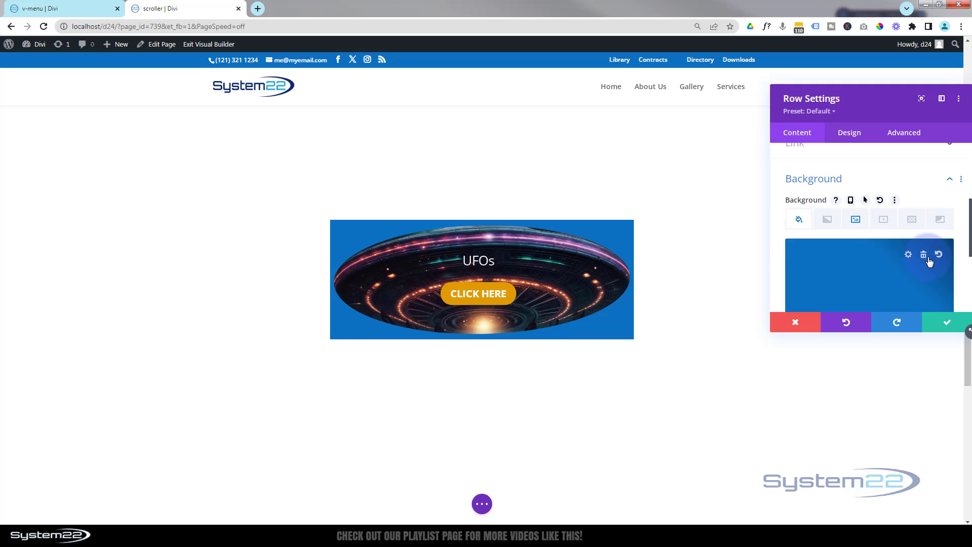
click(924, 255)
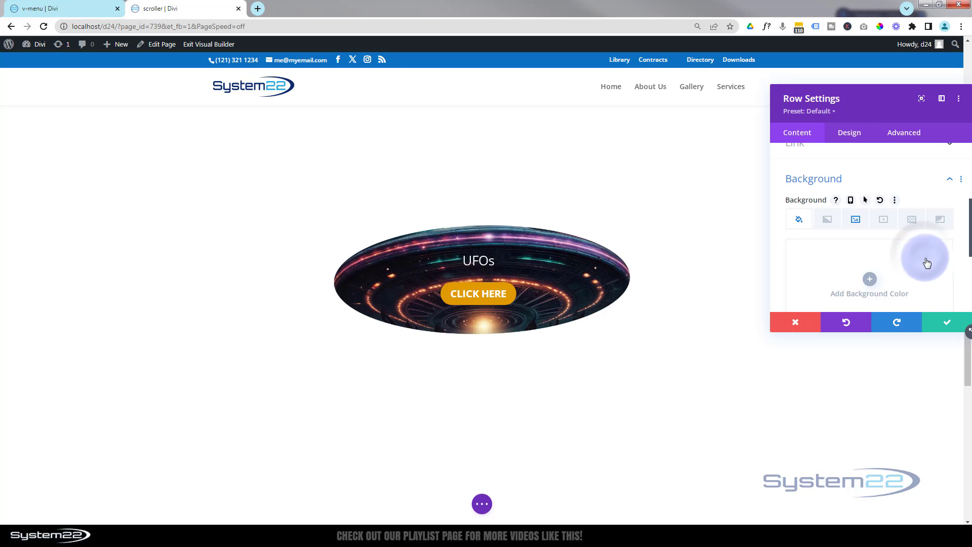
drag(846, 114, 775, 113)
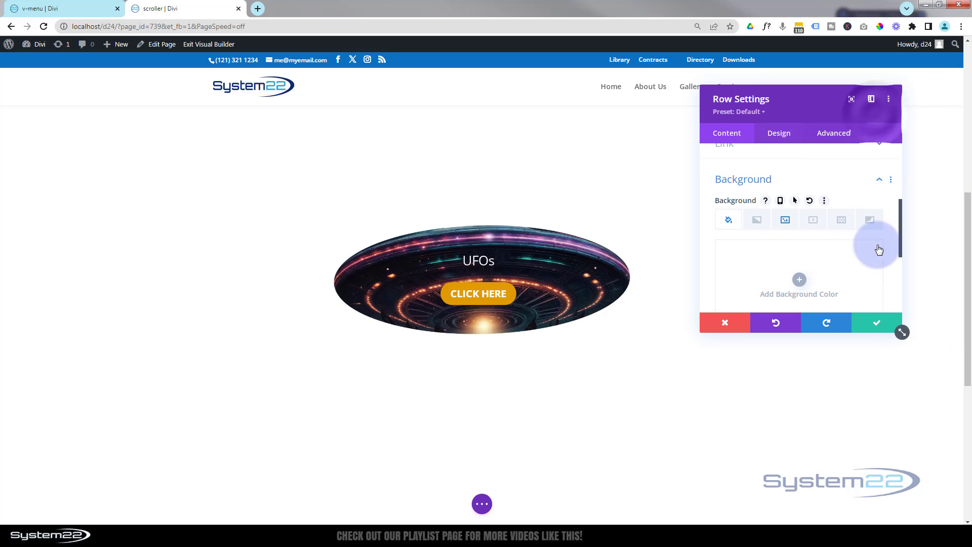
drag(901, 332, 932, 377)
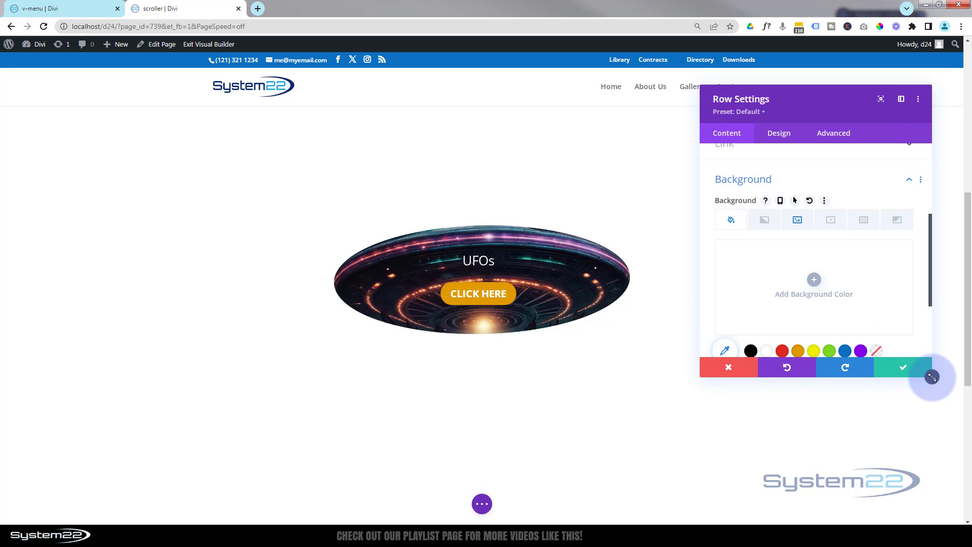
Save the row settings and set the Call To Action's default opacity filter to 0%, with hover options enabled.
click(900, 372)
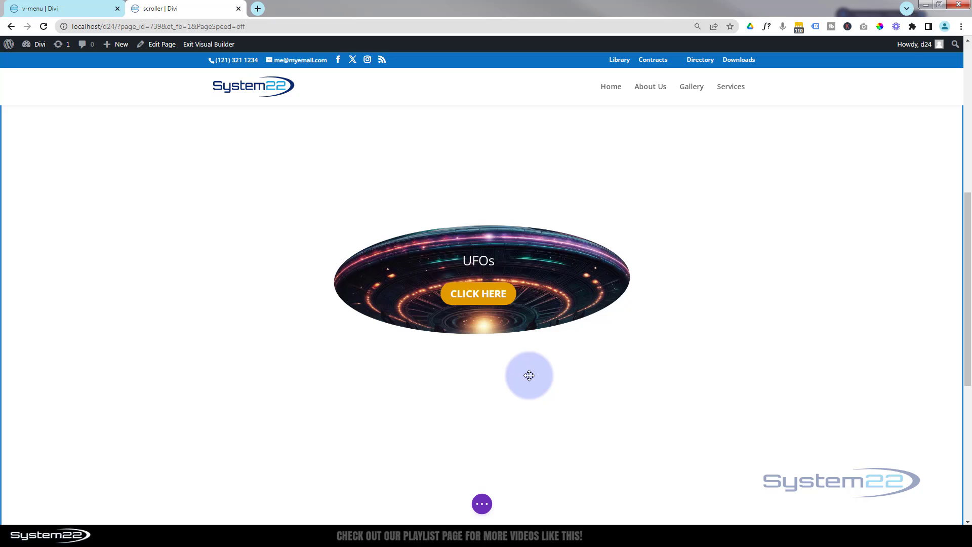
mouse_move(464, 268)
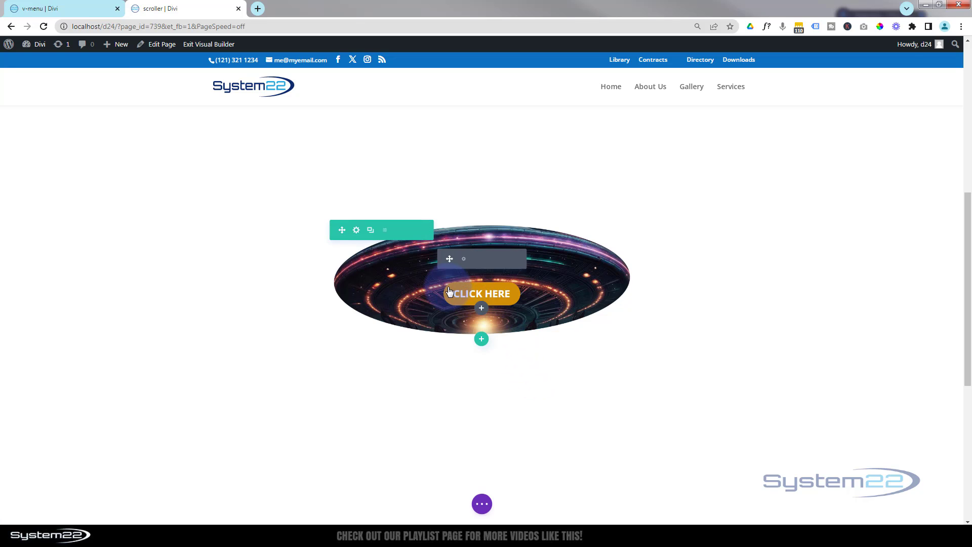
click(464, 259)
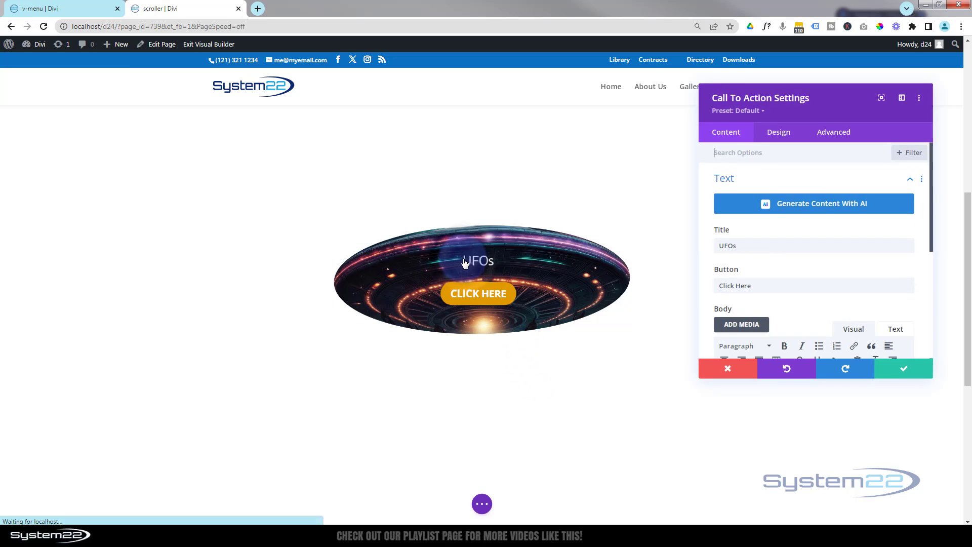
click(773, 149)
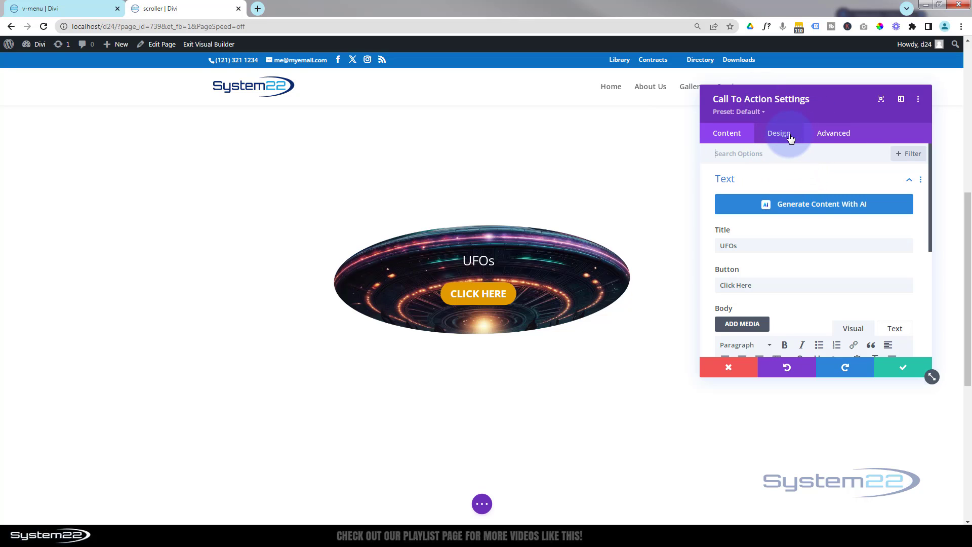
click(789, 137)
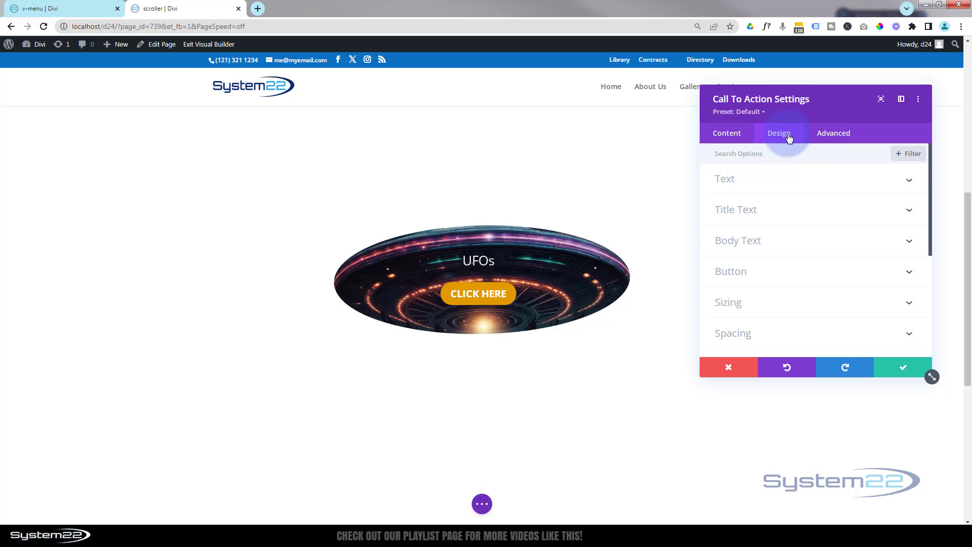
scroll(790, 193, down, 4)
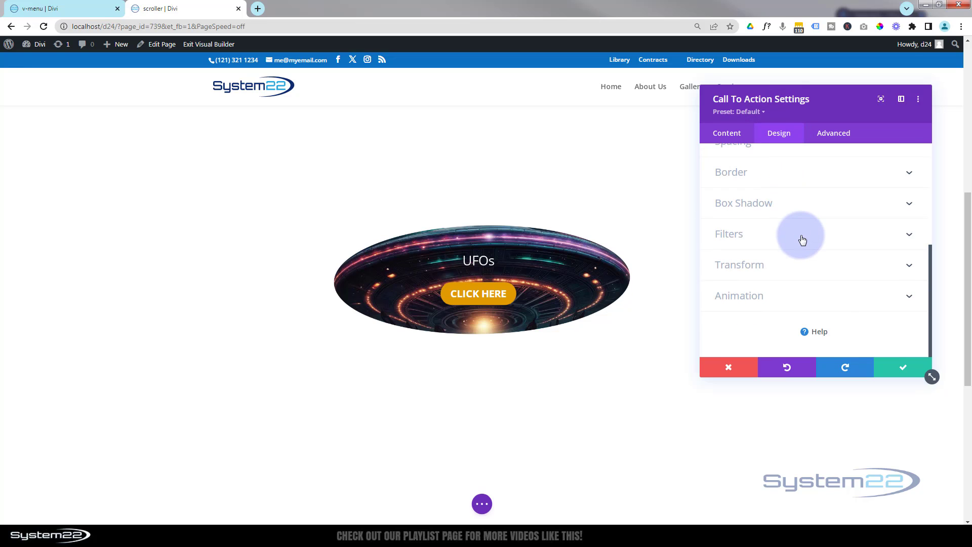
click(798, 232)
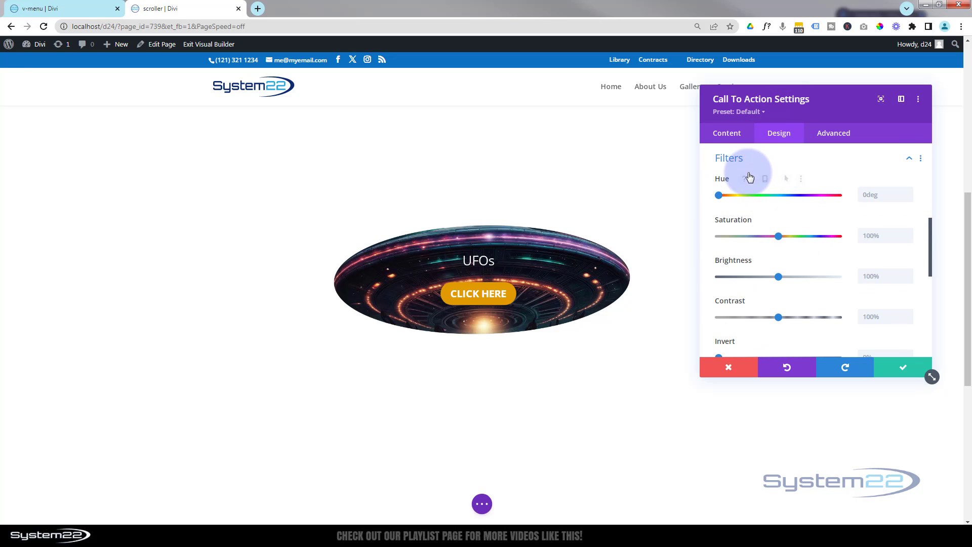
scroll(748, 178, down, 2)
scroll(748, 172, down, 3)
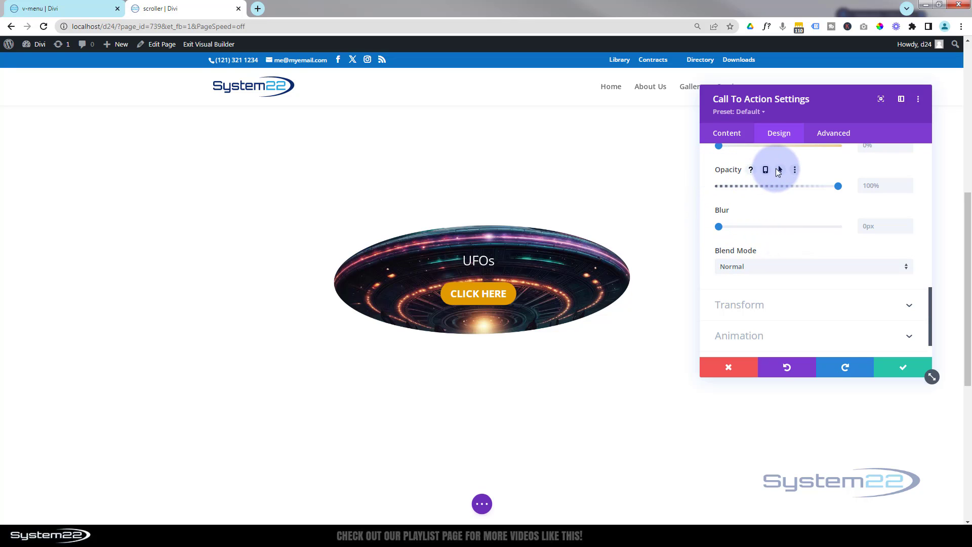
click(781, 171)
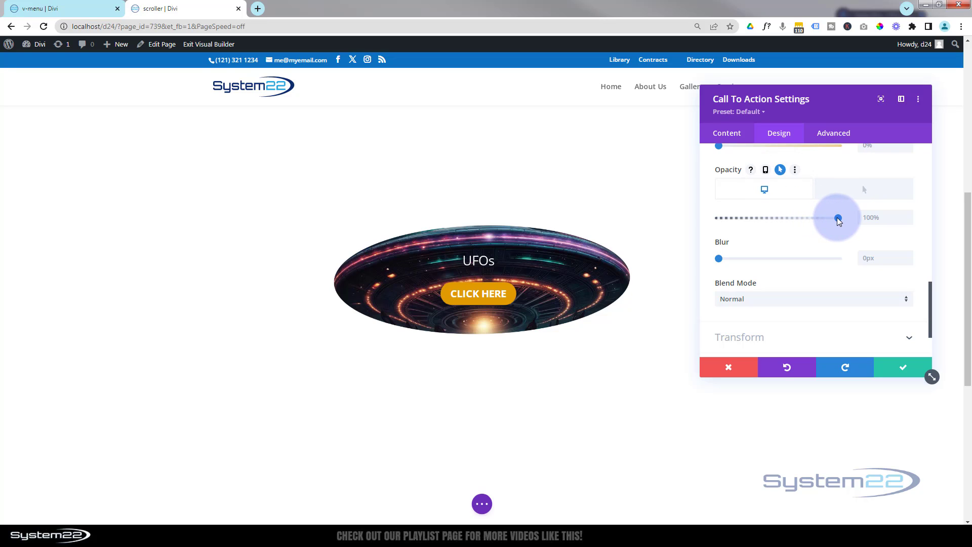
drag(839, 219, 707, 224)
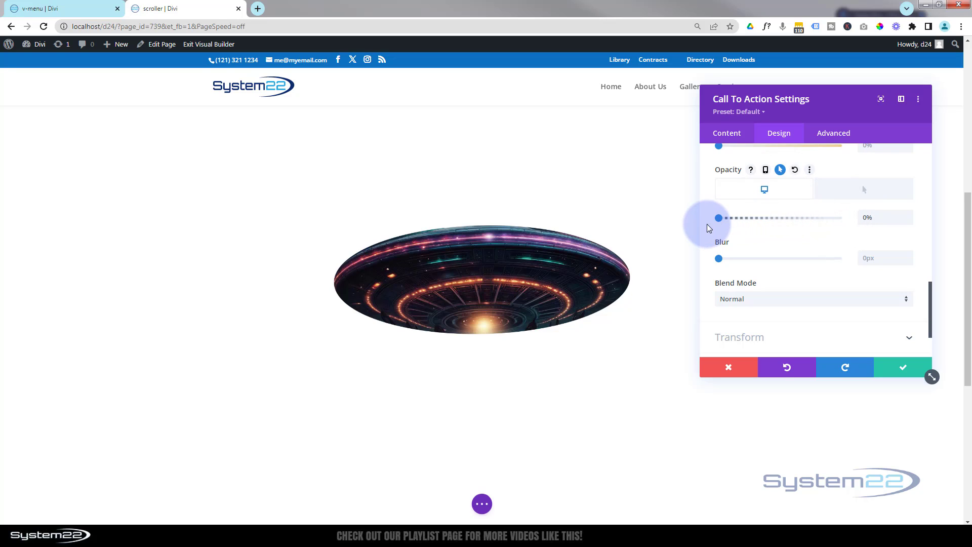
Set the Call To Action's hover opacity to 100% and compare its default and hover states.
click(857, 195)
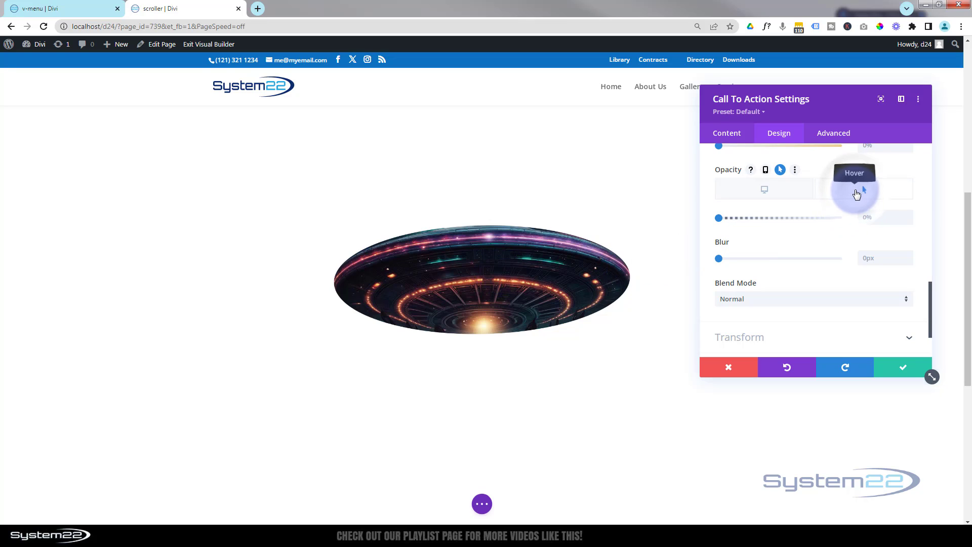
drag(718, 219, 850, 220)
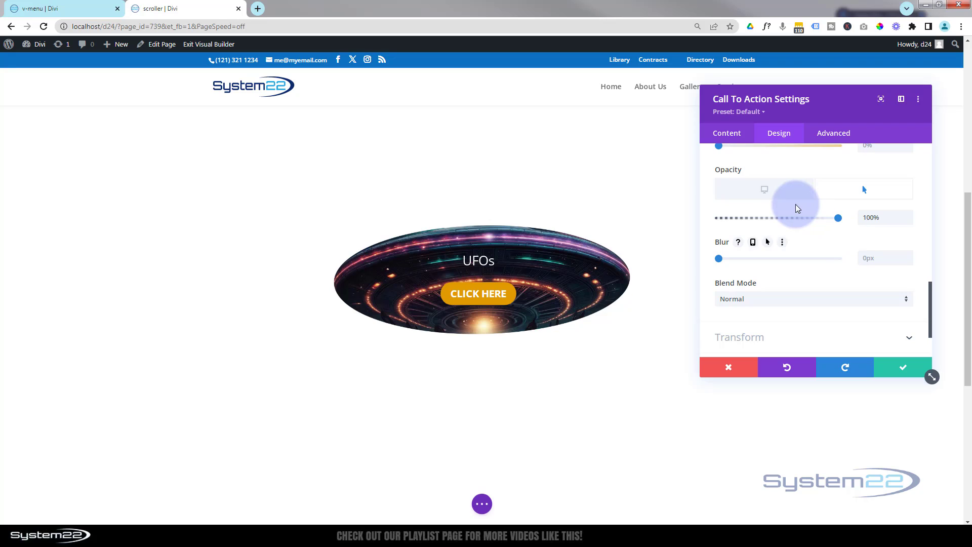
click(772, 196)
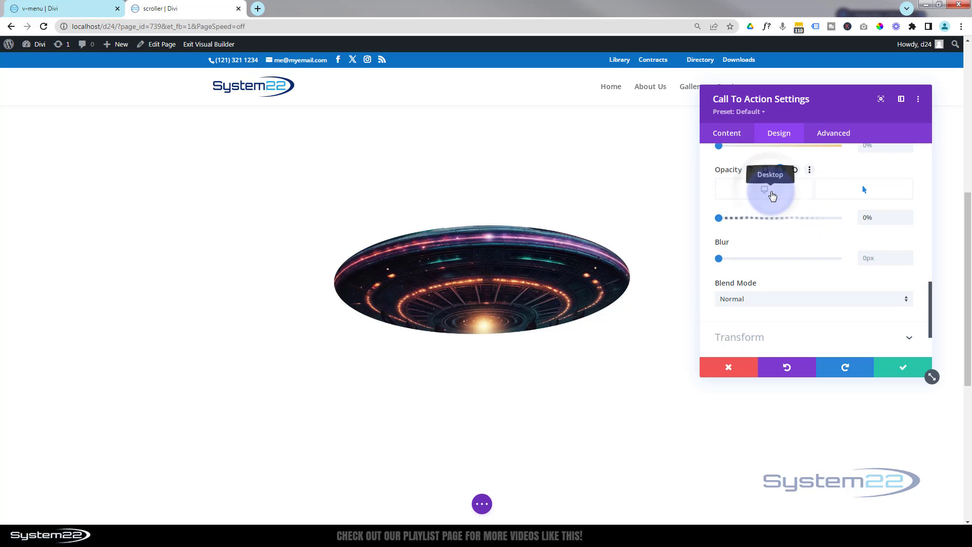
click(852, 192)
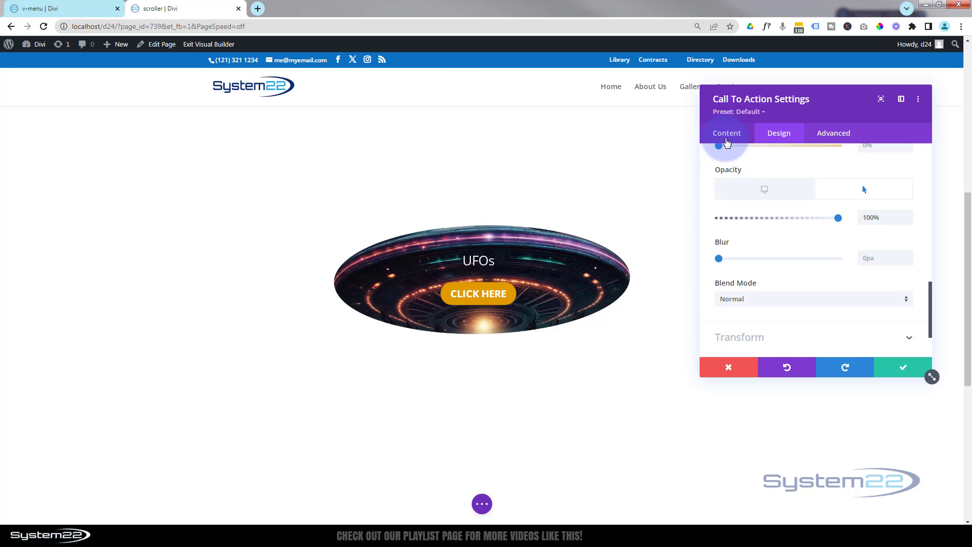
Set the Call To Action's transition duration to 600ms and its speed curve to Ease-In-Out.
click(833, 135)
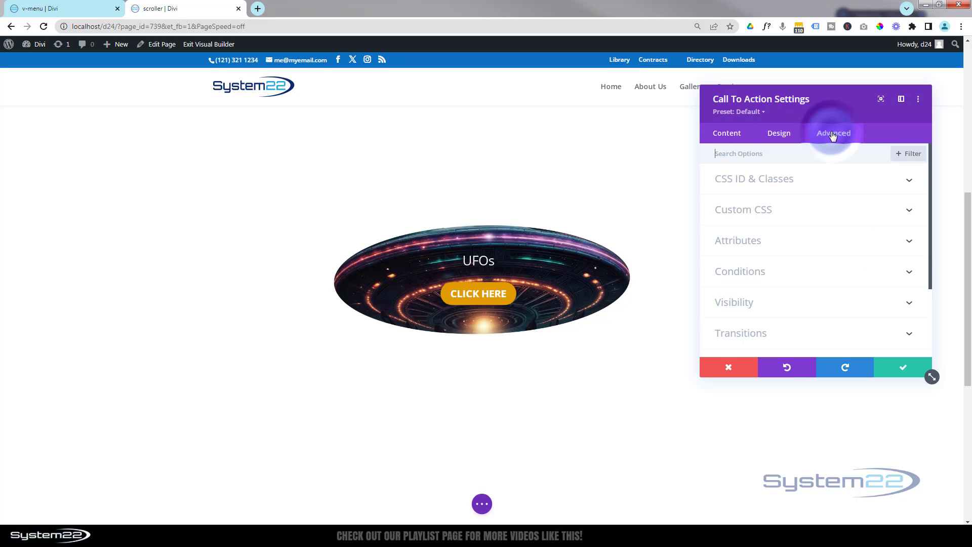
click(813, 332)
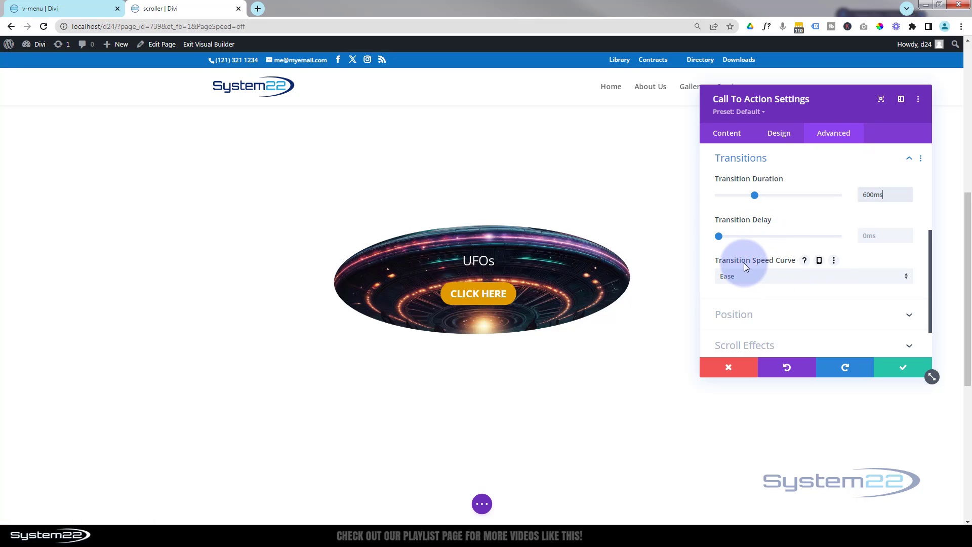
click(785, 277)
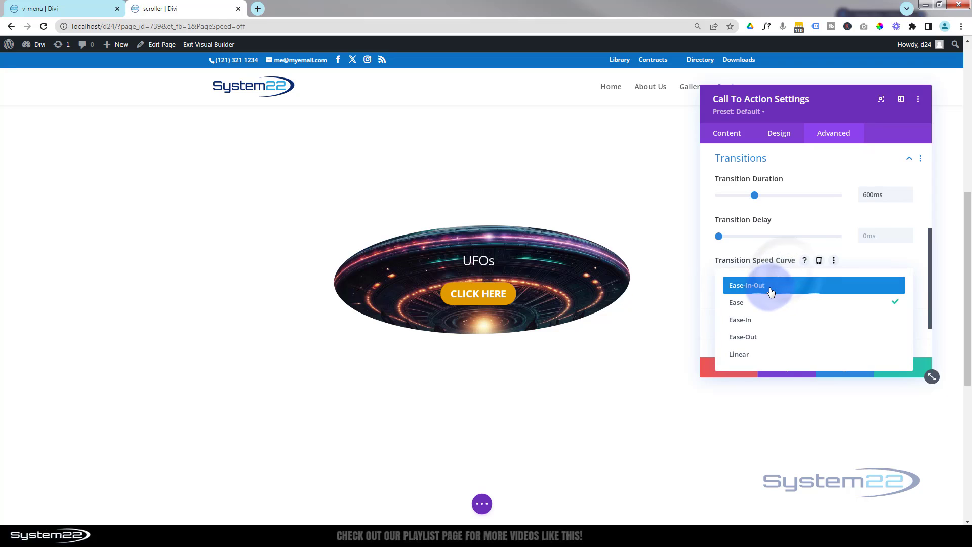
click(770, 287)
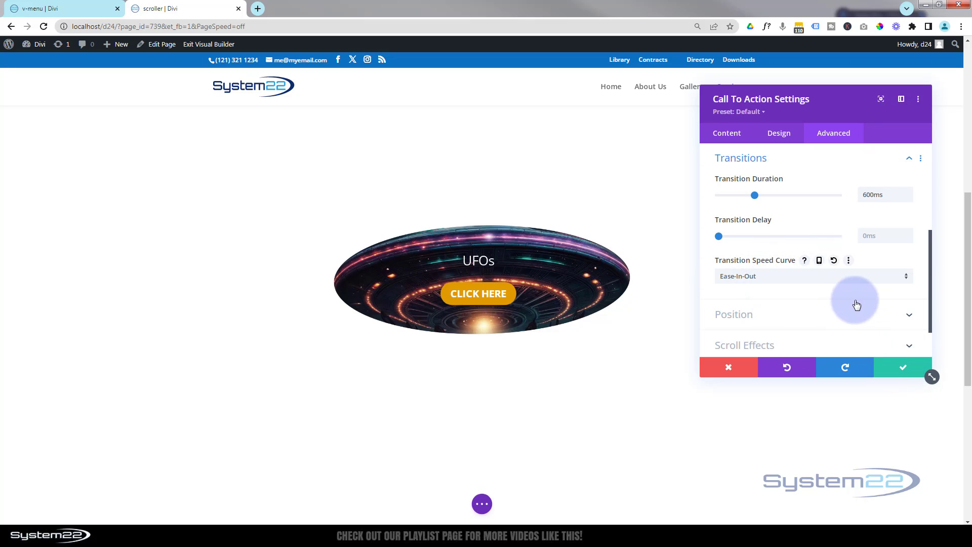
scroll(836, 228, up, 3)
click(785, 136)
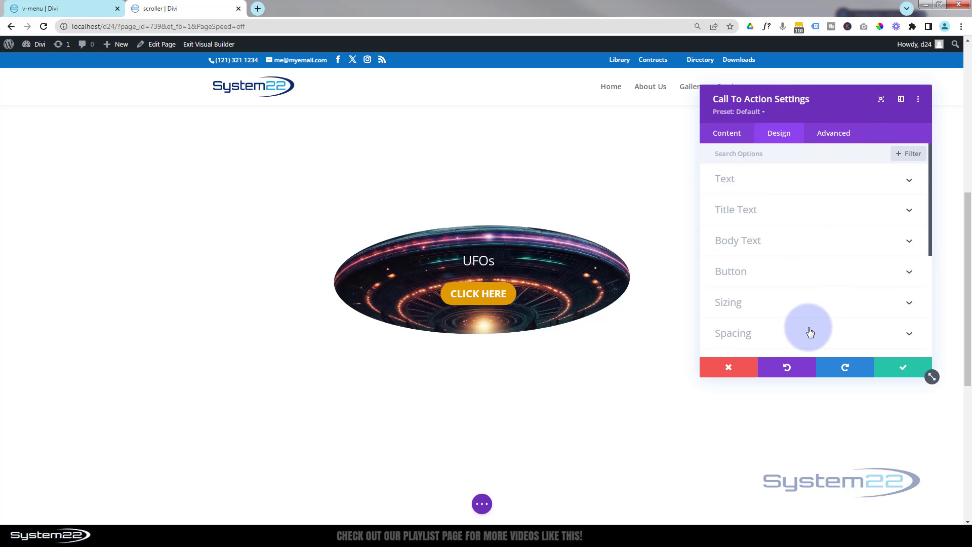
scroll(805, 324, down, 3)
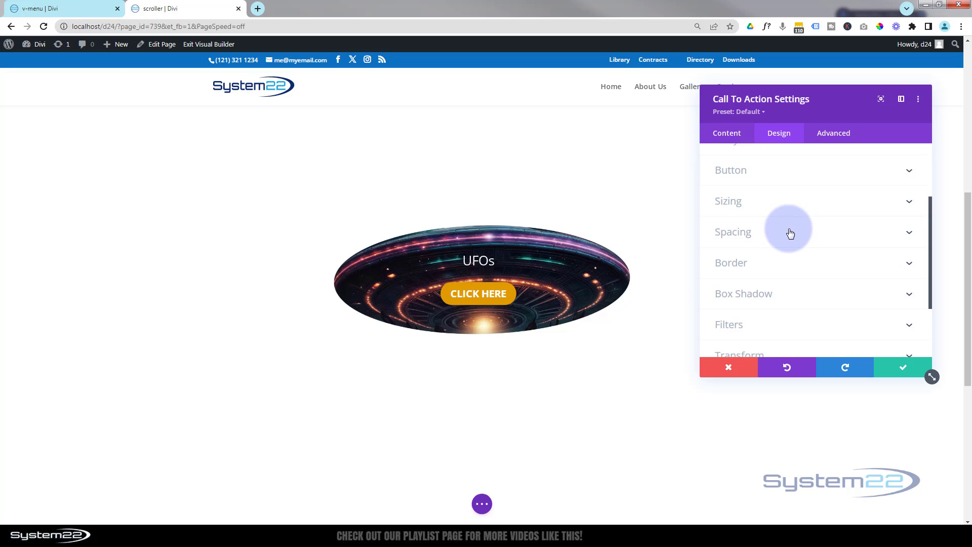
click(789, 232)
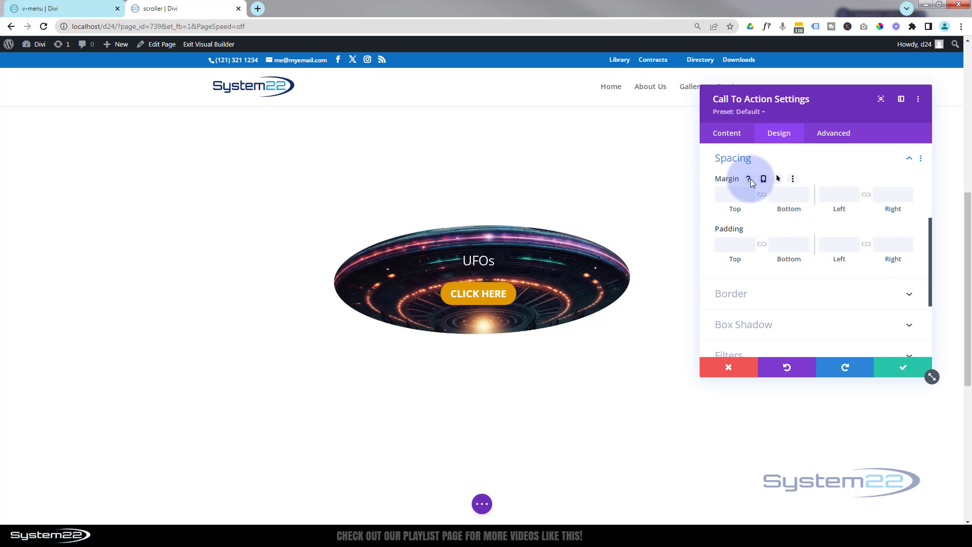
click(763, 178)
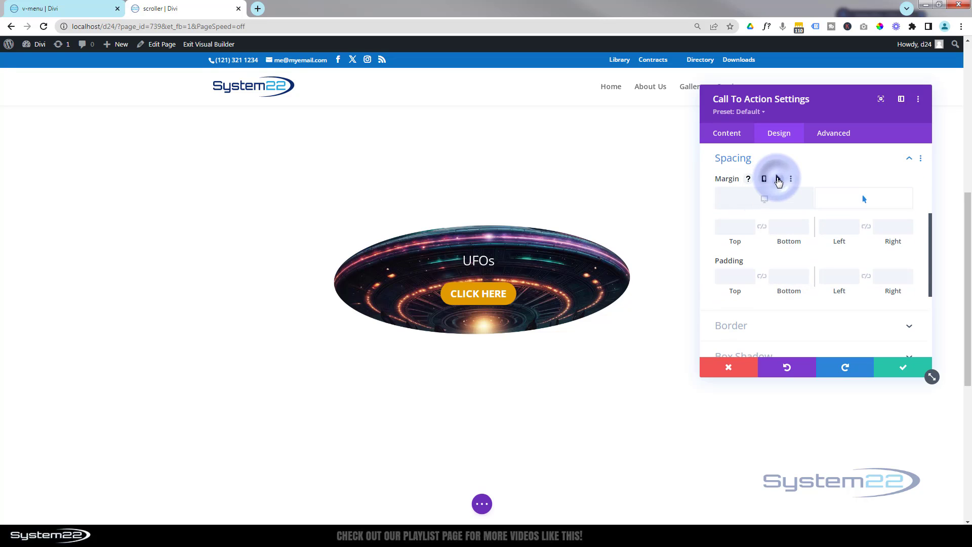
click(762, 211)
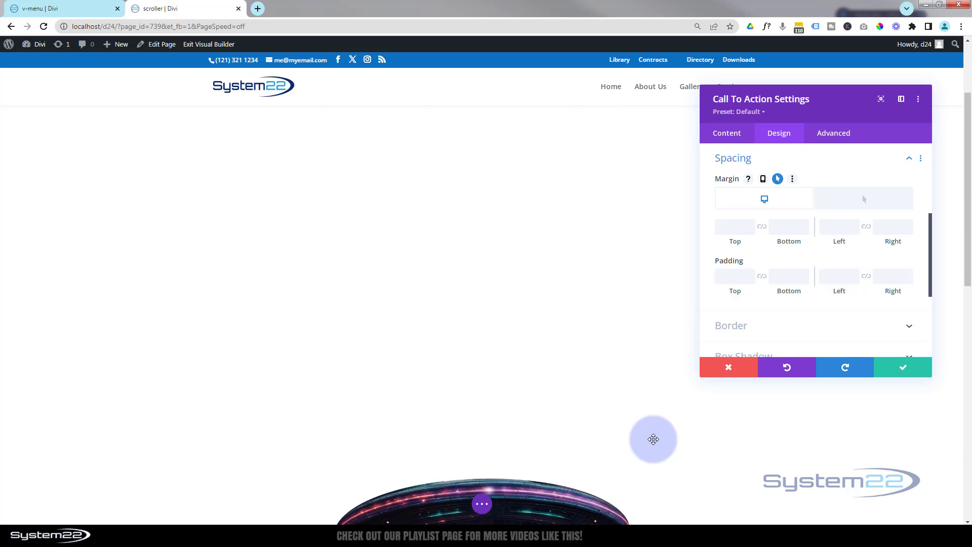
Save the Call To Action settings and enable horizontal motion in the row's scroll effects.
click(903, 367)
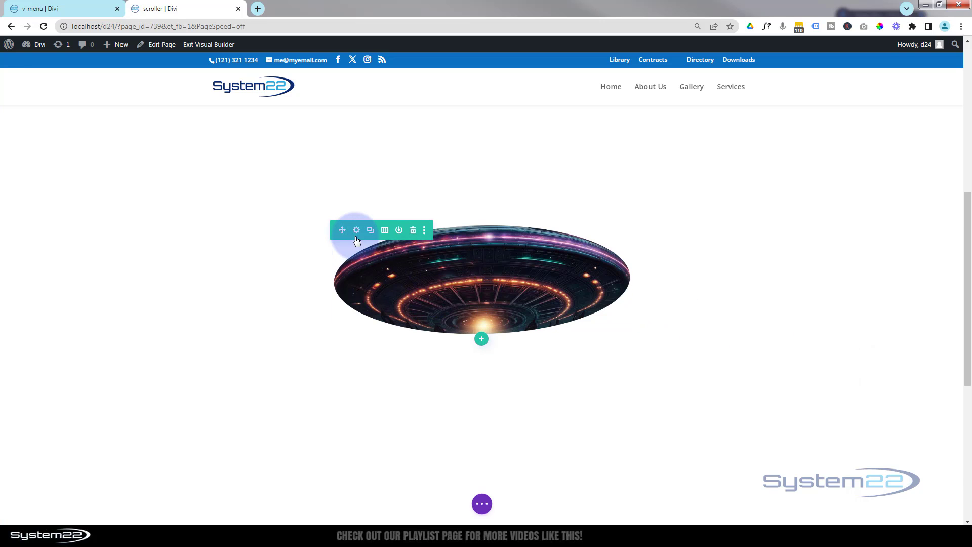
click(356, 233)
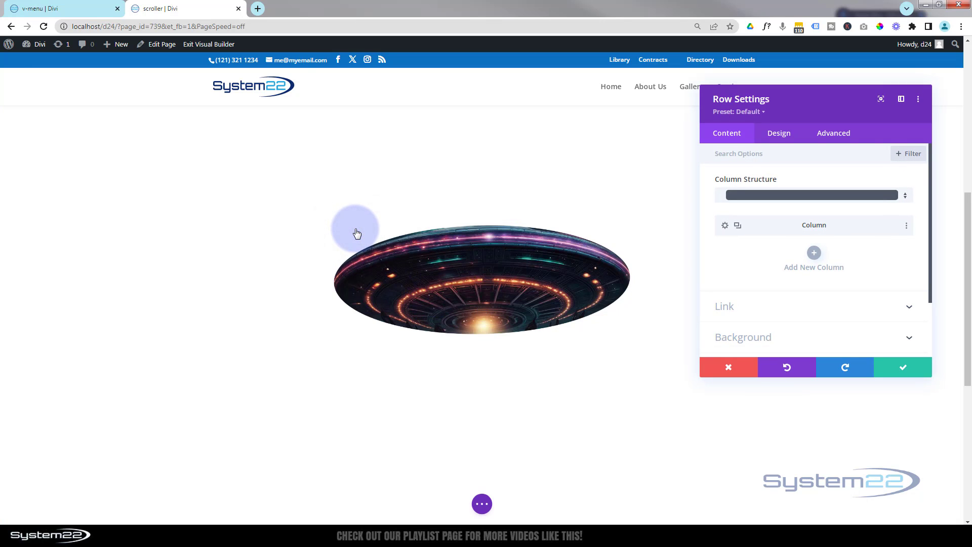
click(839, 140)
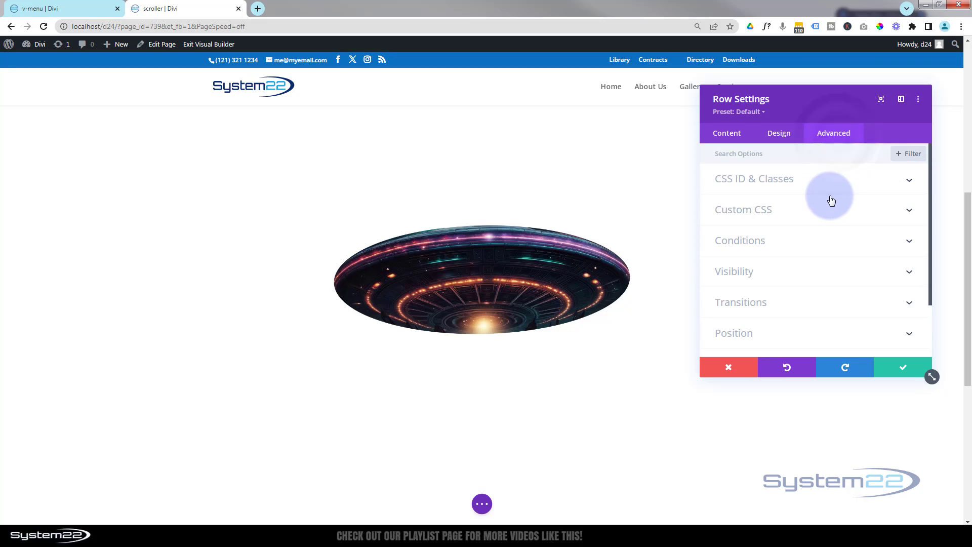
scroll(829, 199, down, 3)
click(804, 293)
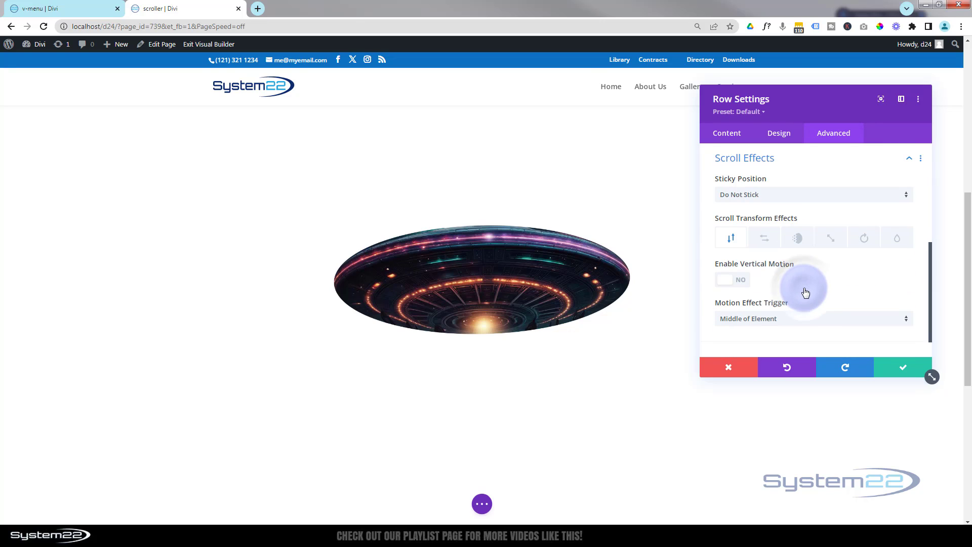
click(766, 239)
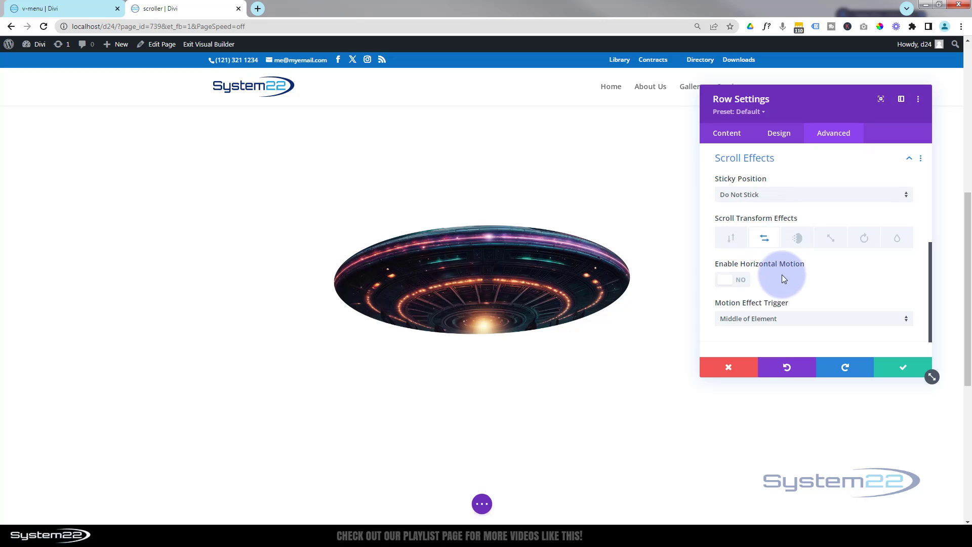
click(740, 280)
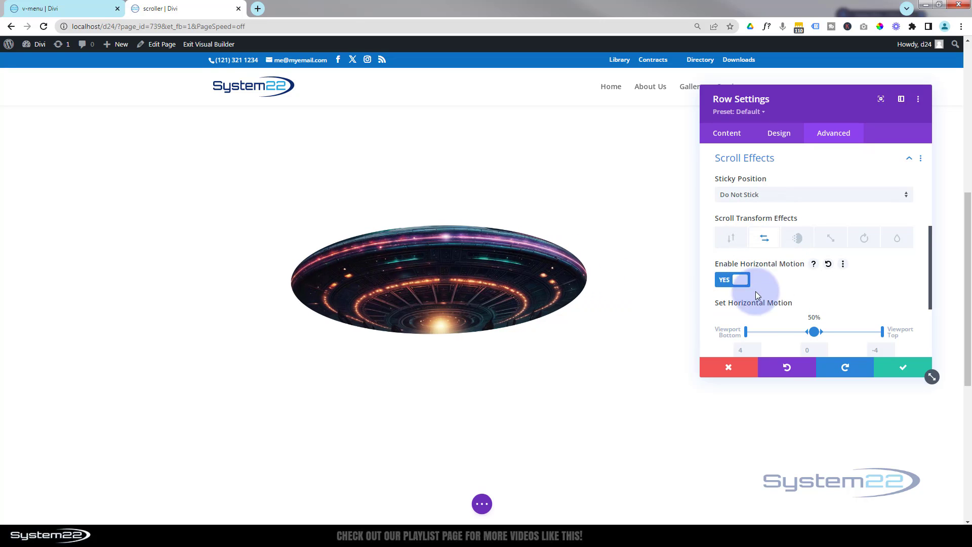
Set the row's horizontal motion starting offset to 20 and its ending offset to -20.
scroll(772, 307, down, 1)
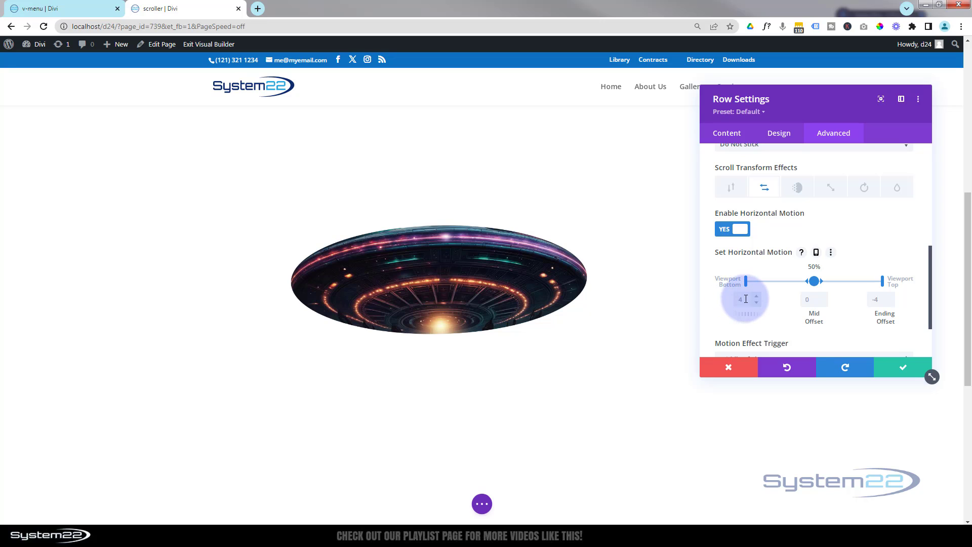
drag(728, 299, 640, 276)
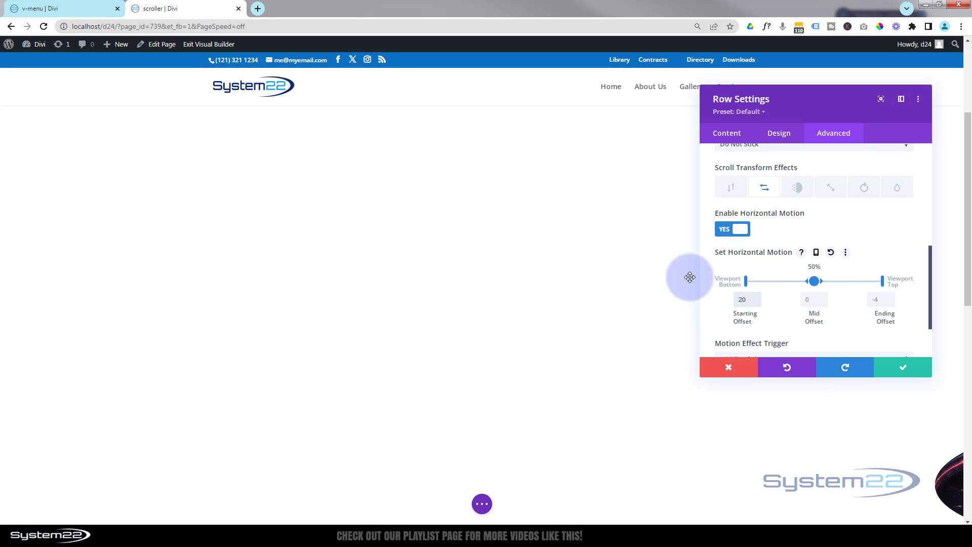
drag(874, 303, 879, 299)
text(-20)
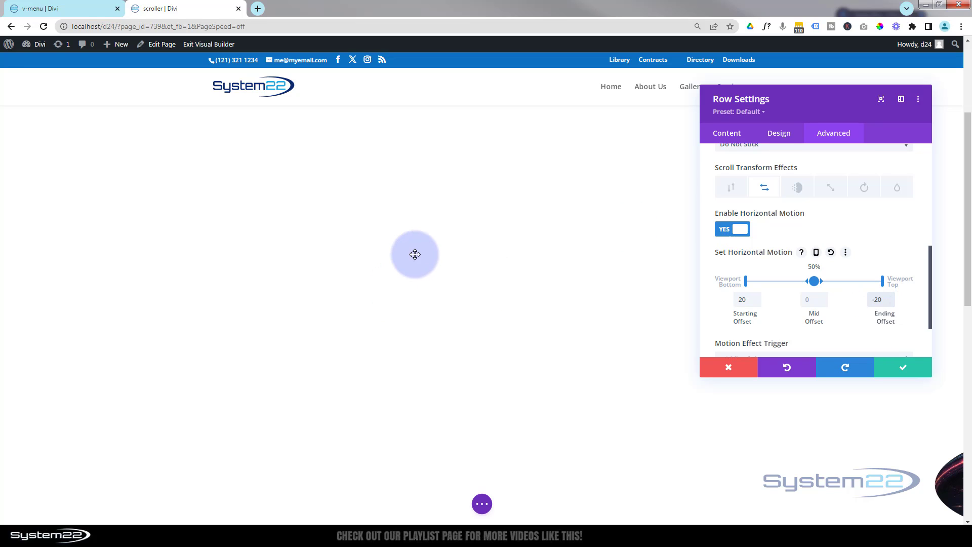
Preview the row's horizontal scroll motion, and widen its mid offset range to span 30% to 60% of the viewport.
scroll(422, 249, down, 3)
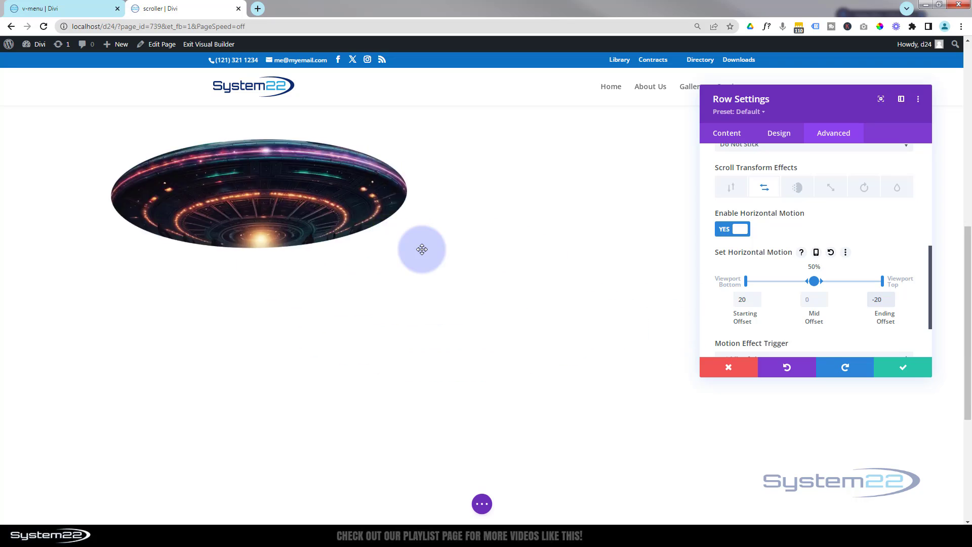
scroll(423, 249, up, 3)
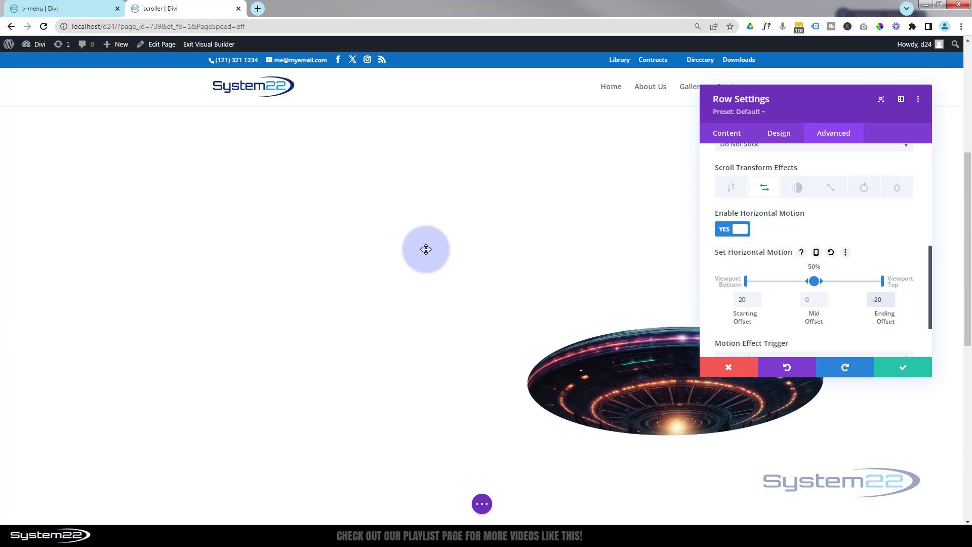
drag(808, 286, 831, 279)
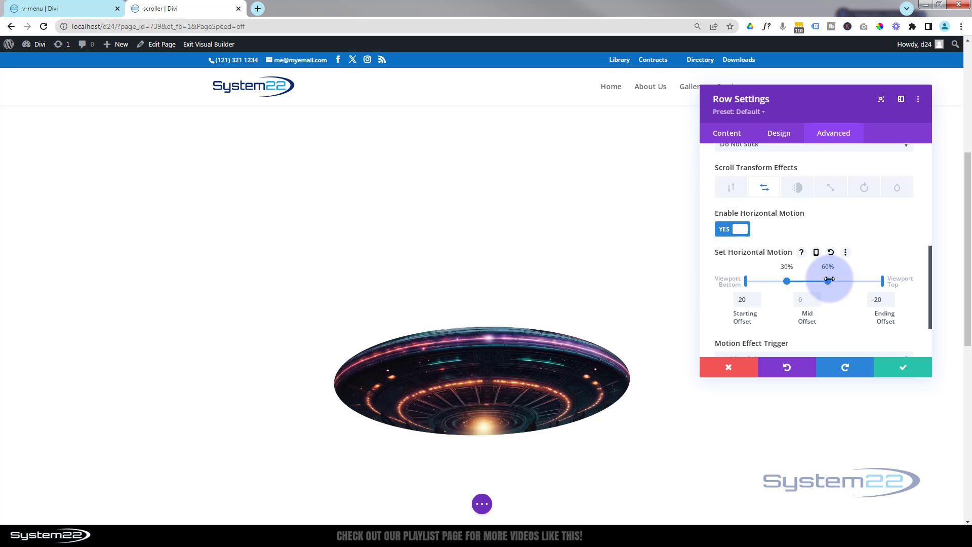
Enable scaling up and down in the row's scroll effects with a starting scale of 20%.
click(591, 269)
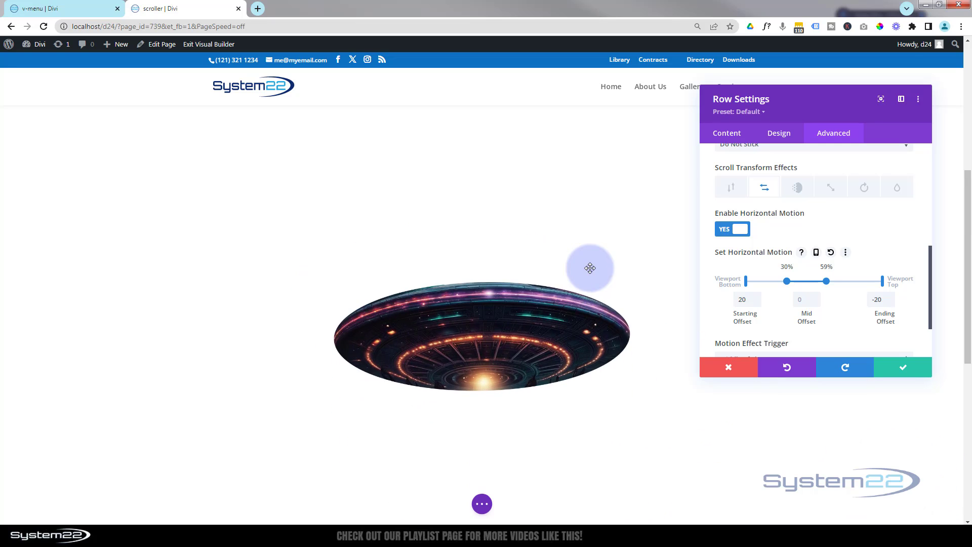
click(831, 189)
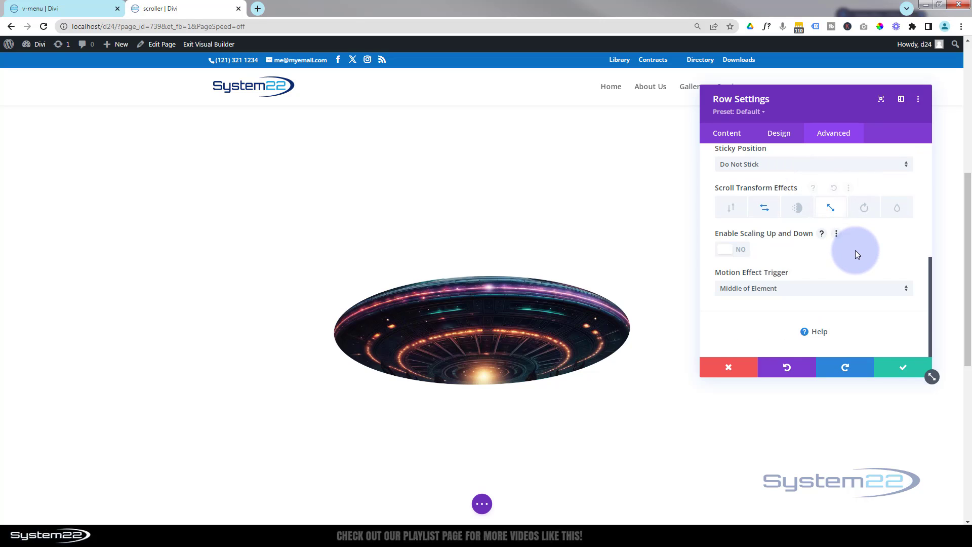
click(744, 252)
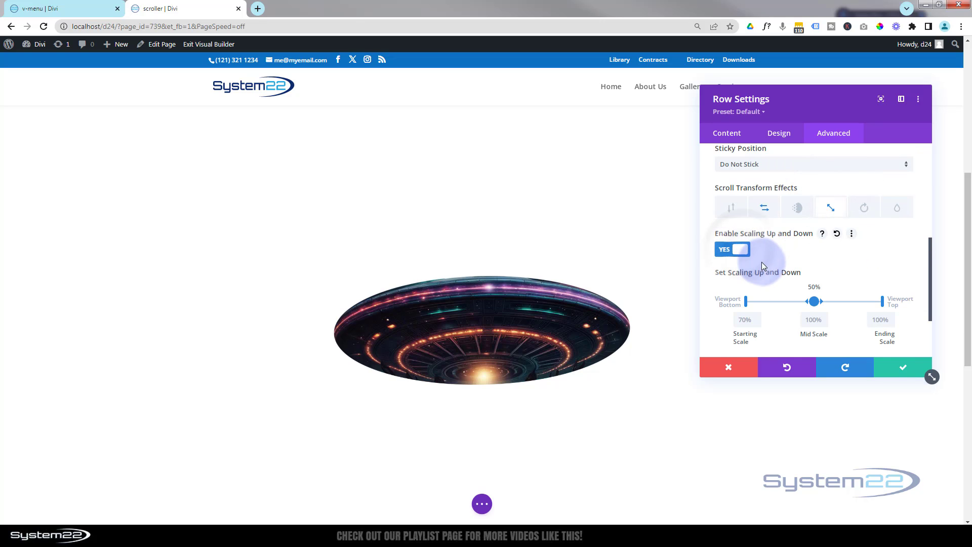
scroll(762, 262, down, 2)
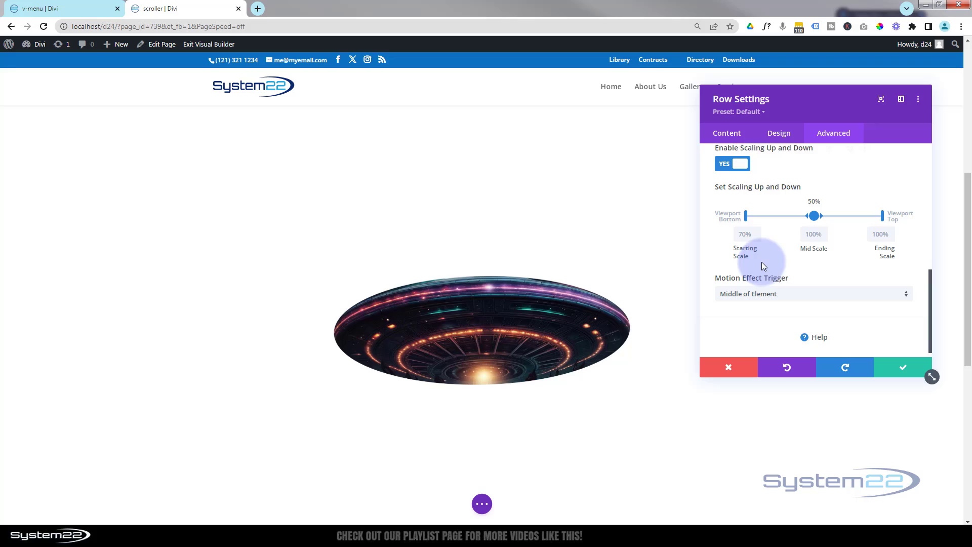
click(746, 232)
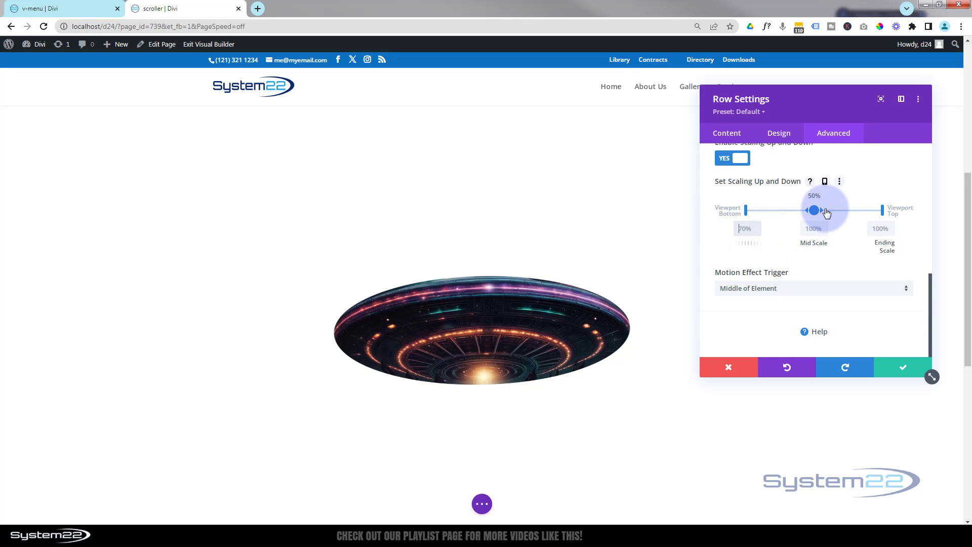
text(20%)
Widen the row's mid scale range to span 30% to 60%, set its ending scale to 40%, and preview the scroll effect.
drag(808, 215, 794, 212)
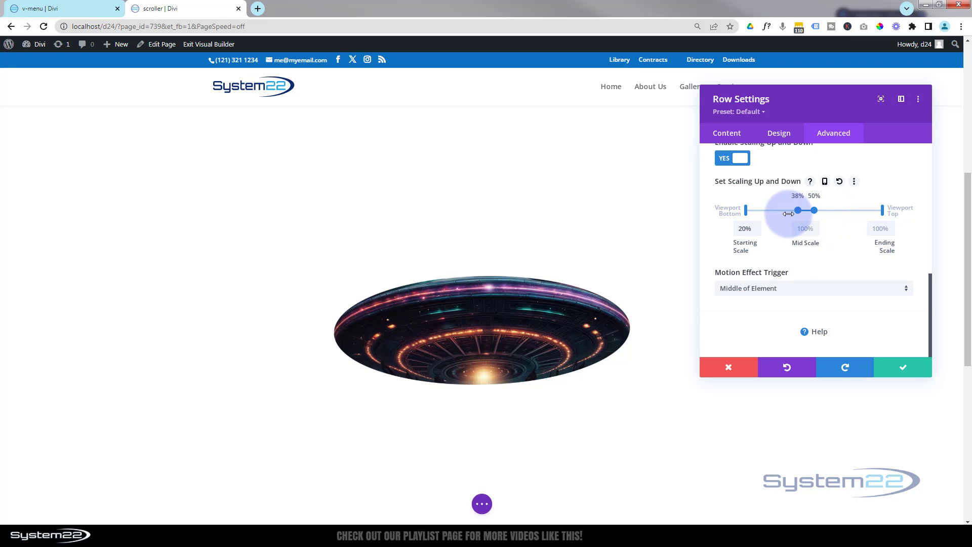
drag(784, 213, 833, 208)
click(877, 229)
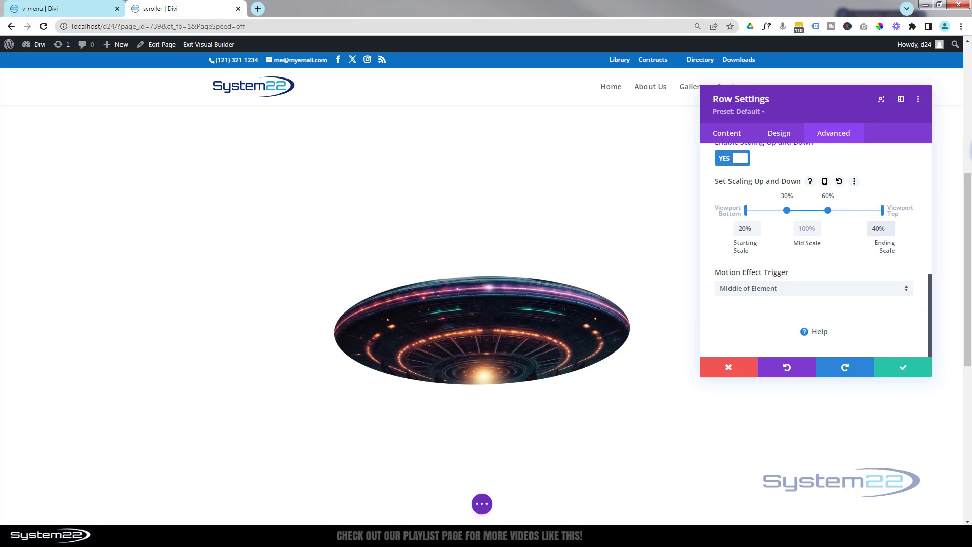
click(953, 229)
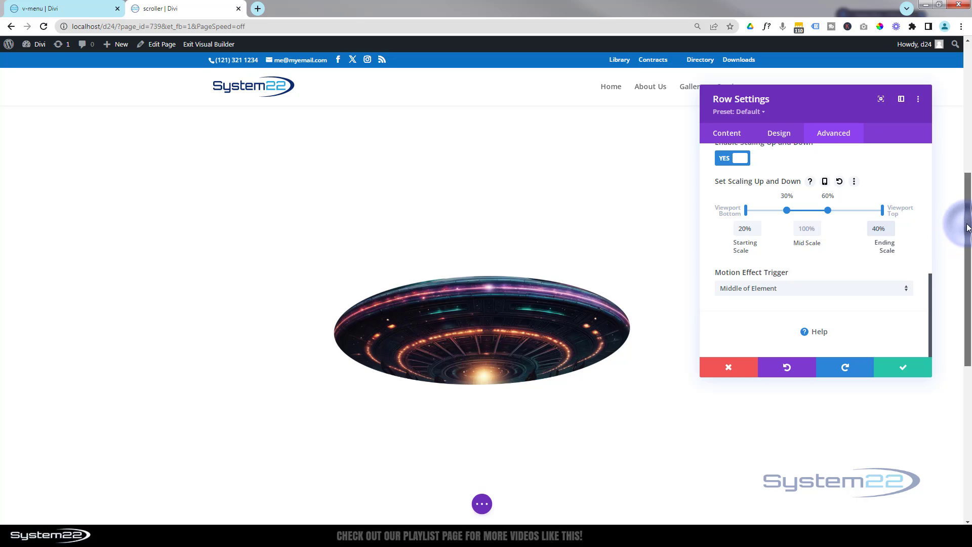
drag(968, 227, 936, 200)
scroll(919, 149, up, 5)
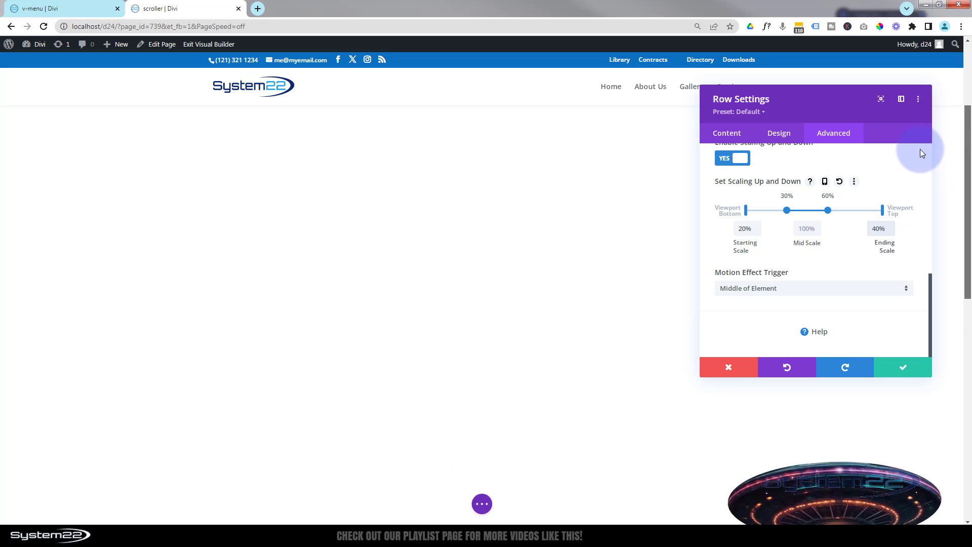
Set the row's starting scale to 10% and ending scale to 20%, preview the motion, and save the row settings.
double_click(747, 221)
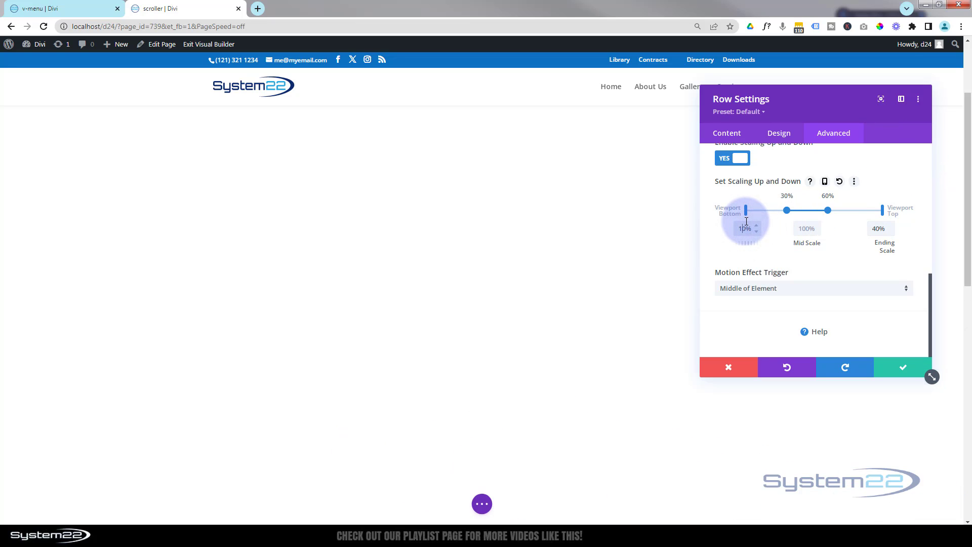
click(872, 229)
click(871, 227)
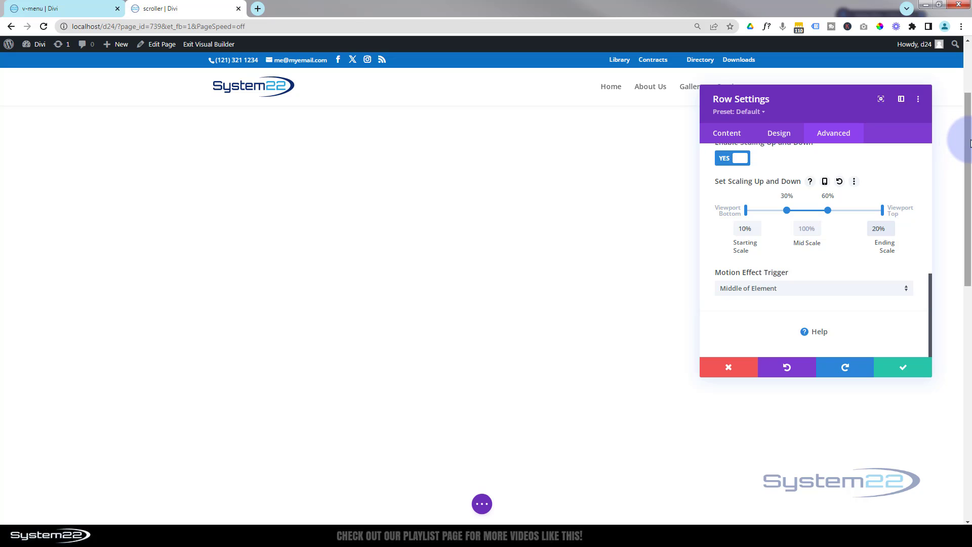
drag(968, 142, 969, 223)
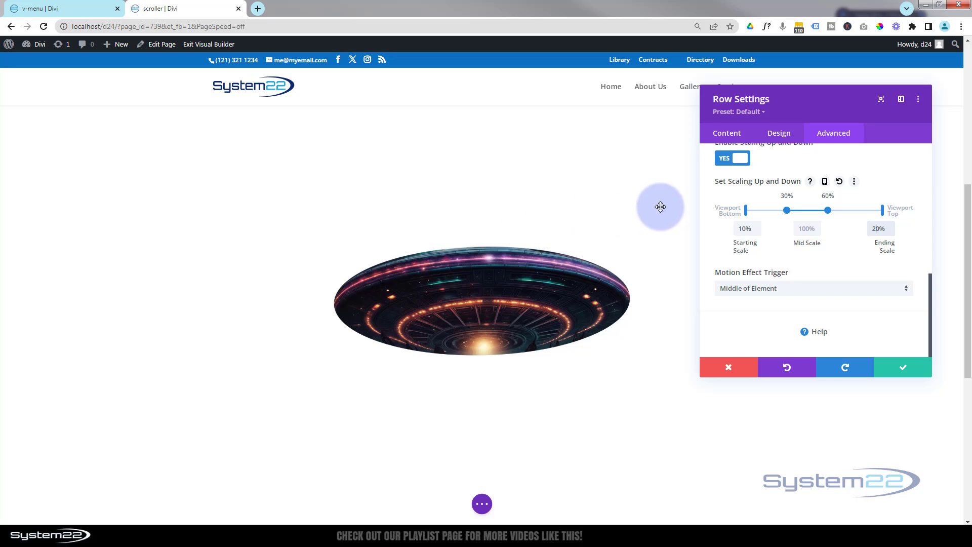
click(903, 367)
Give the section the dark alien mothership image from the media library as its background, with the parallax effect enabled.
scroll(152, 226, up, 5)
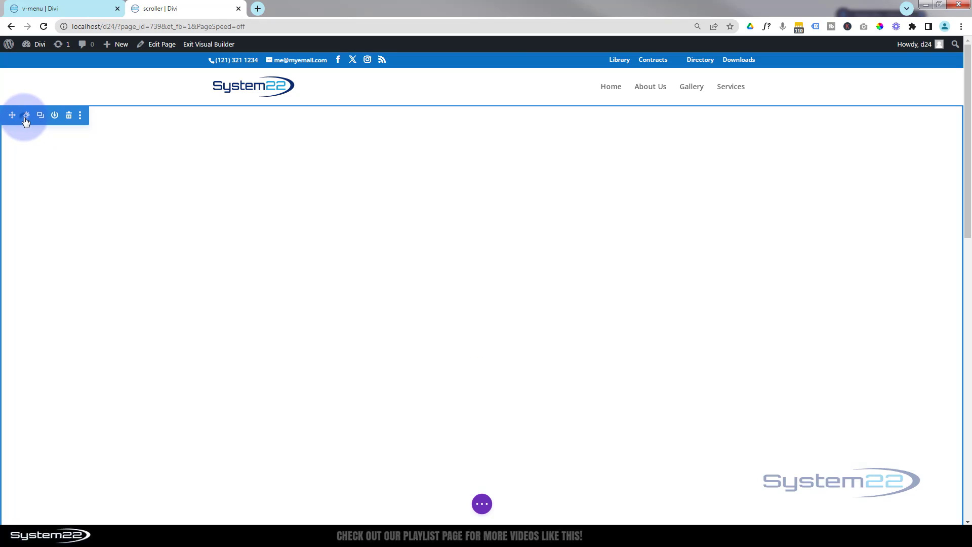
click(26, 116)
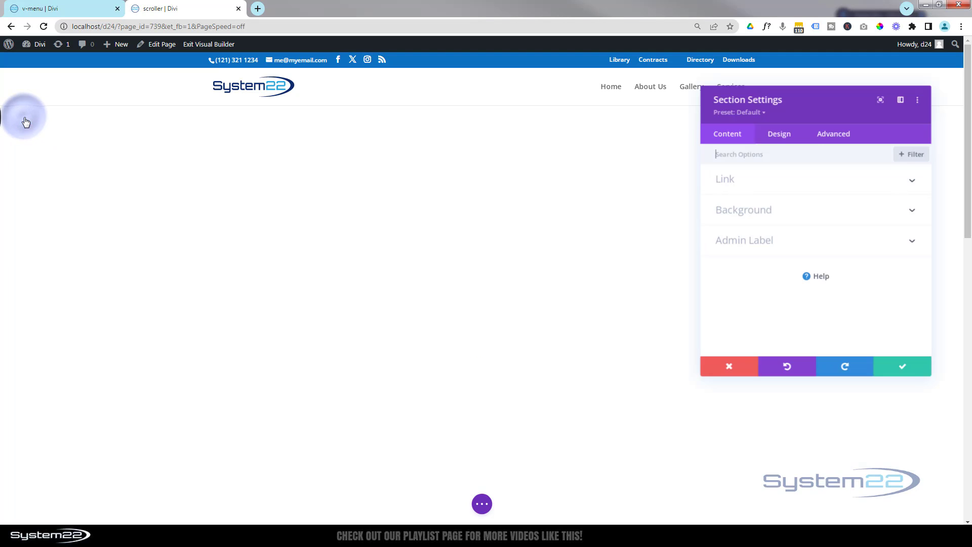
click(812, 214)
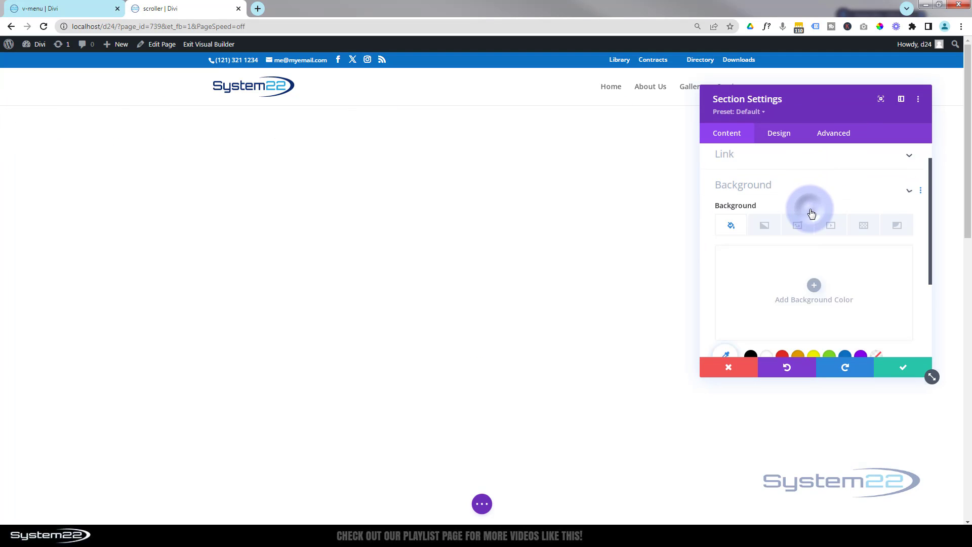
click(801, 202)
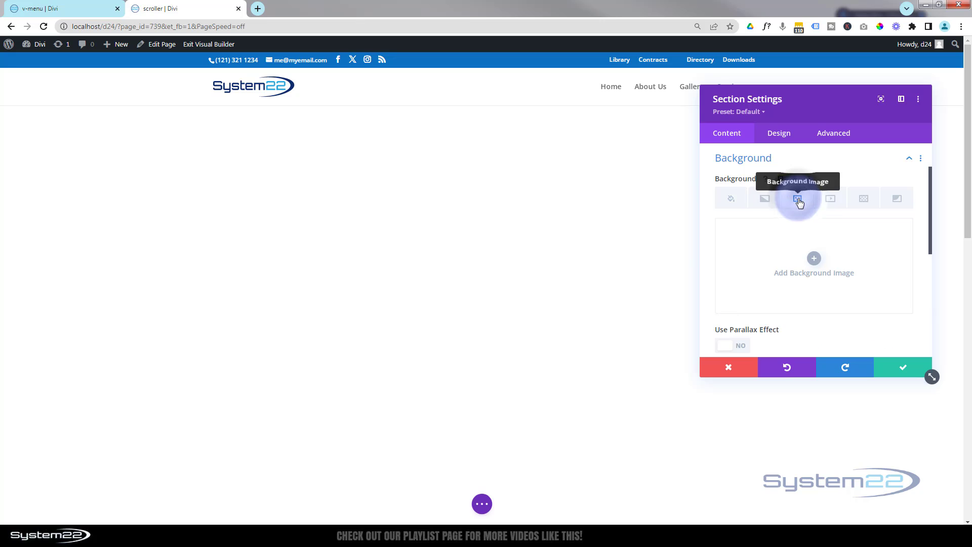
click(809, 259)
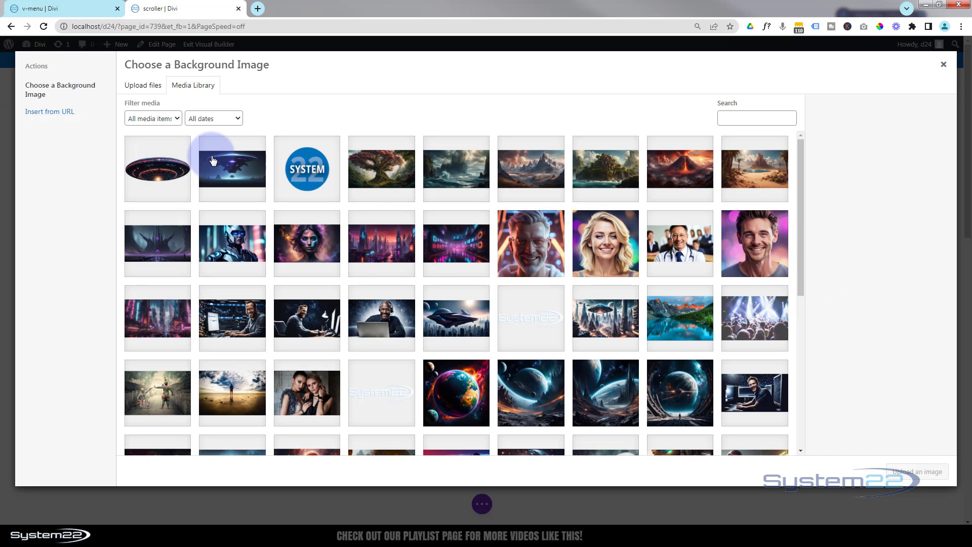
click(237, 174)
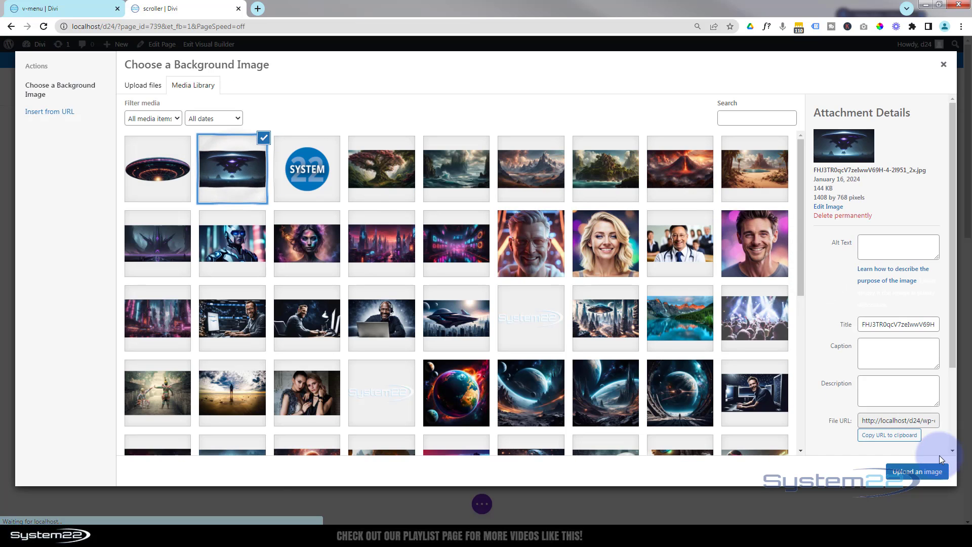
click(933, 475)
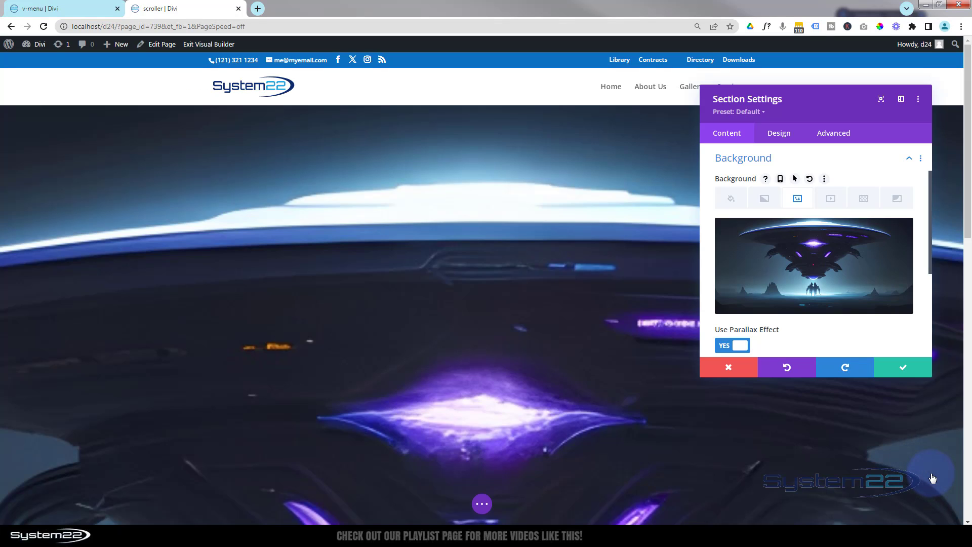
Set the section background's parallax method to CSS and save the section settings.
scroll(827, 307, down, 2)
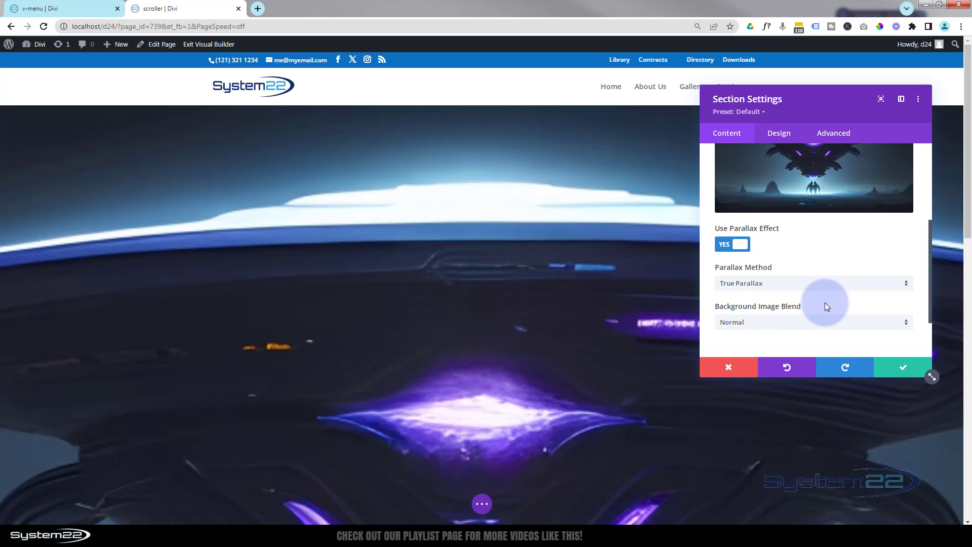
click(742, 283)
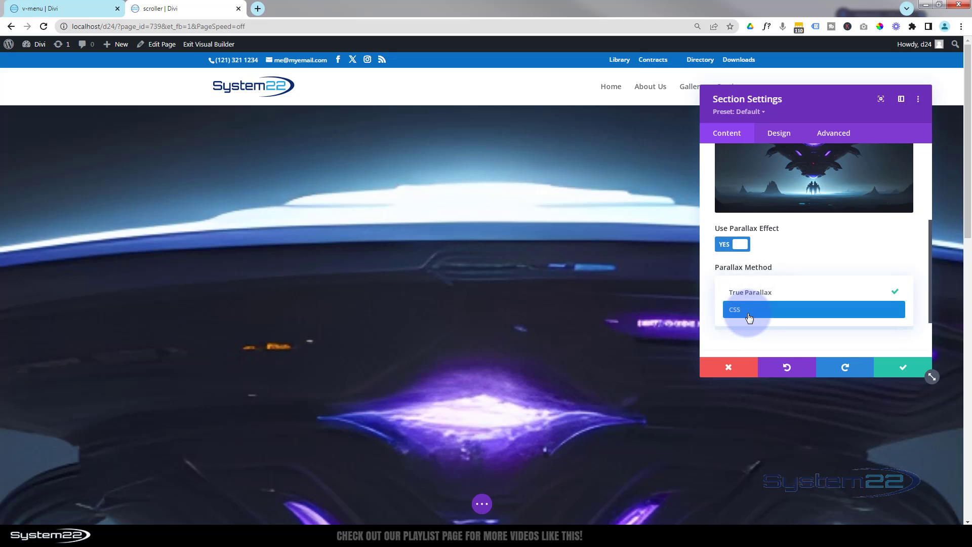
click(749, 318)
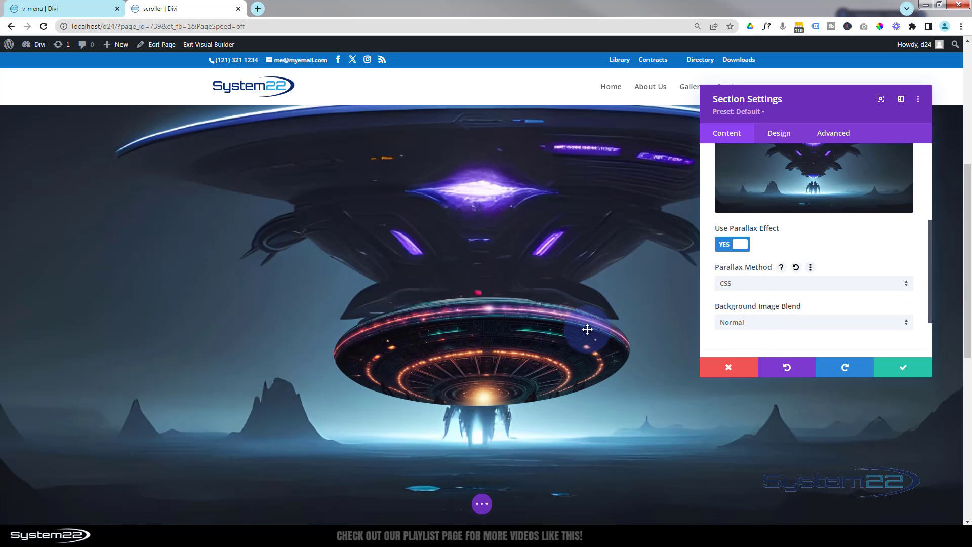
click(902, 367)
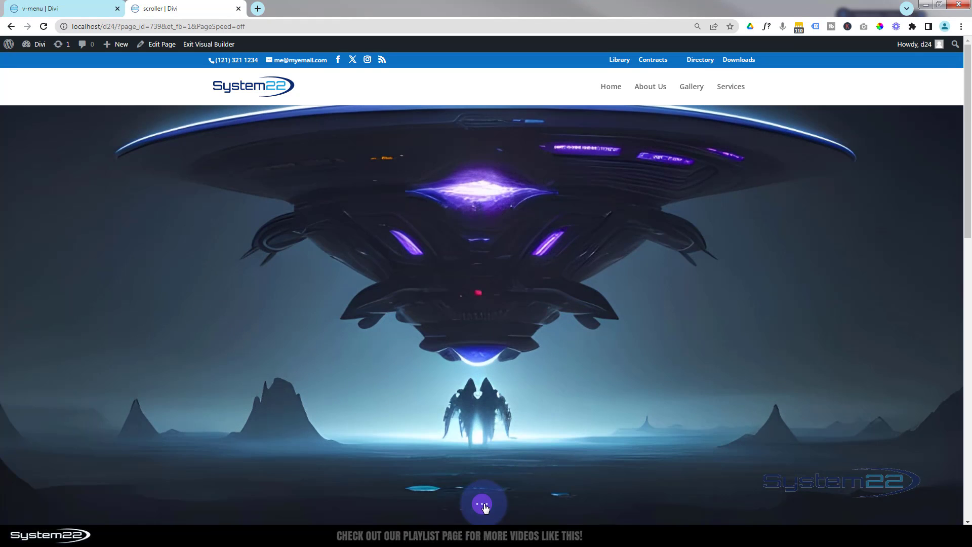
Save the page as a draft and exit the Visual Builder.
click(484, 505)
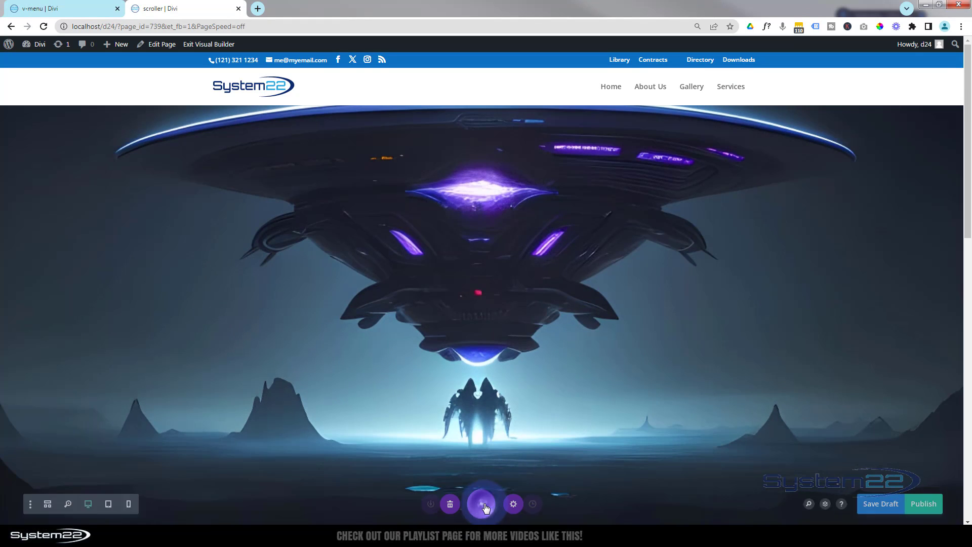
click(887, 506)
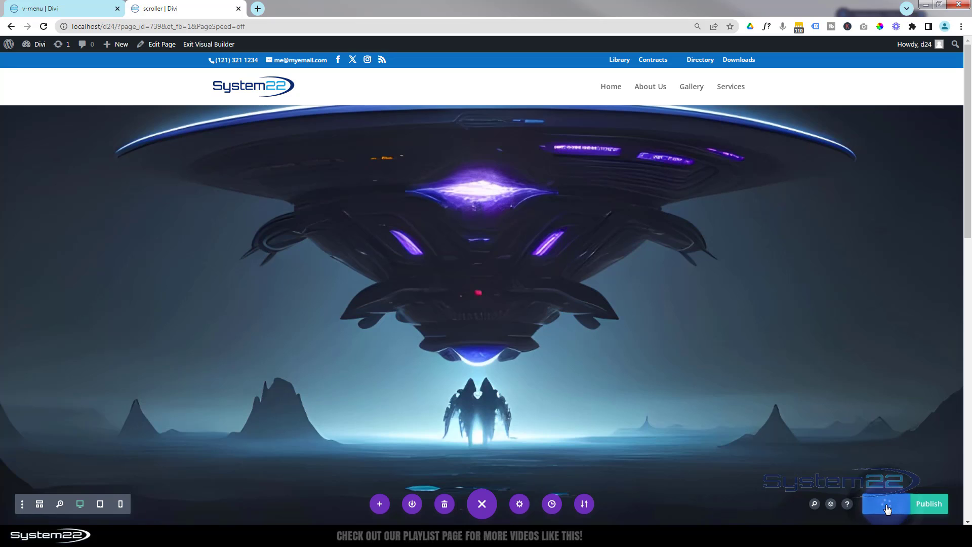
click(217, 46)
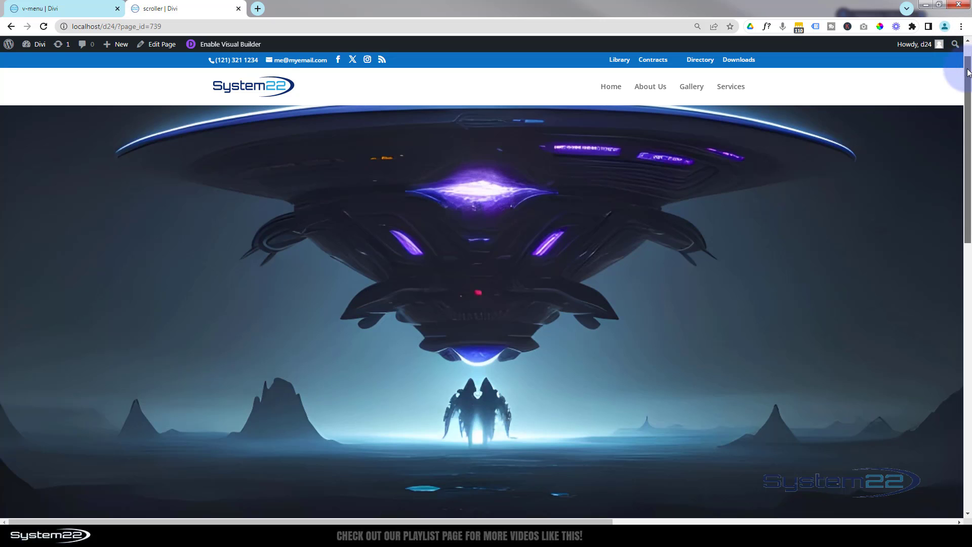
Examine how the UFO row moves and scales while scrolling the finished page, and how its Call To Action appears on pointing at it.
drag(968, 89, 949, 178)
mouse_move(535, 323)
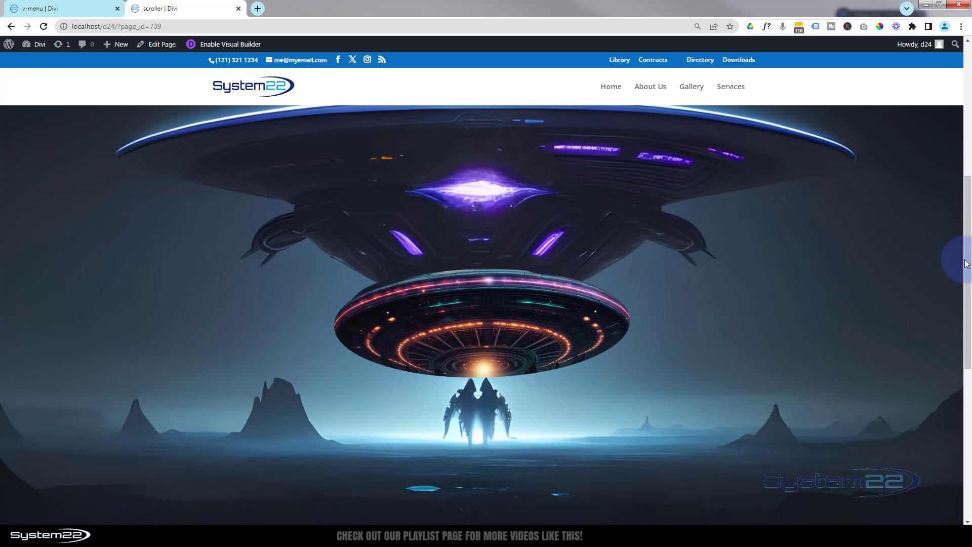
drag(967, 263, 971, 87)
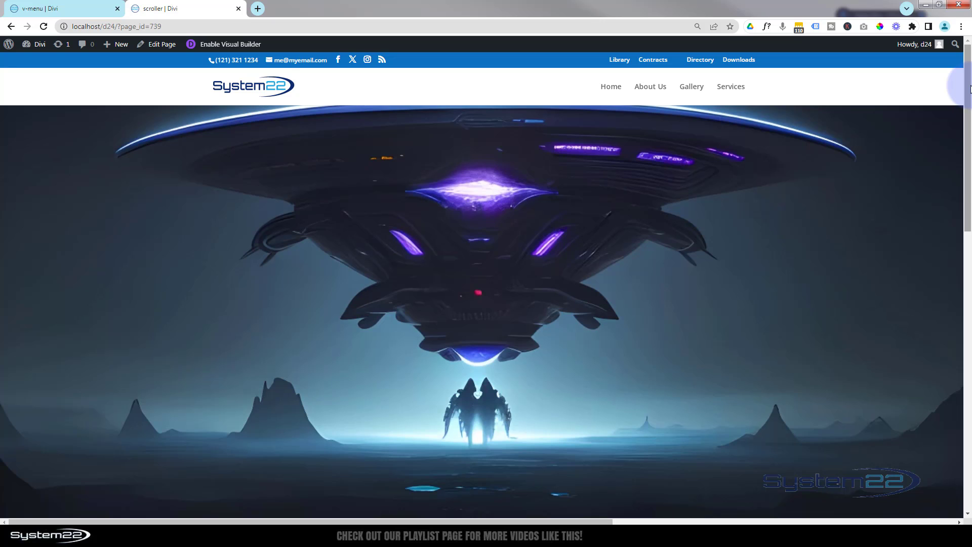
drag(971, 89, 965, 214)
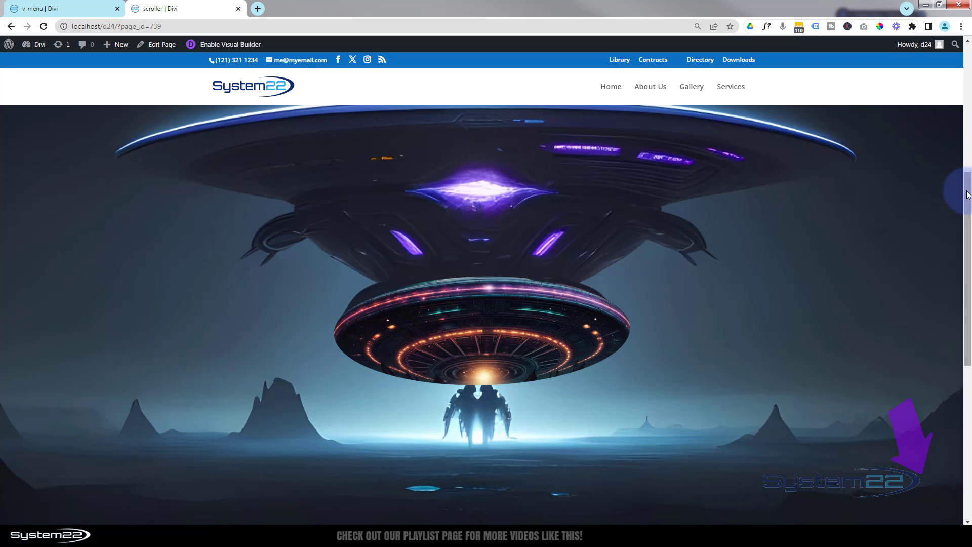
drag(970, 201, 948, 186)
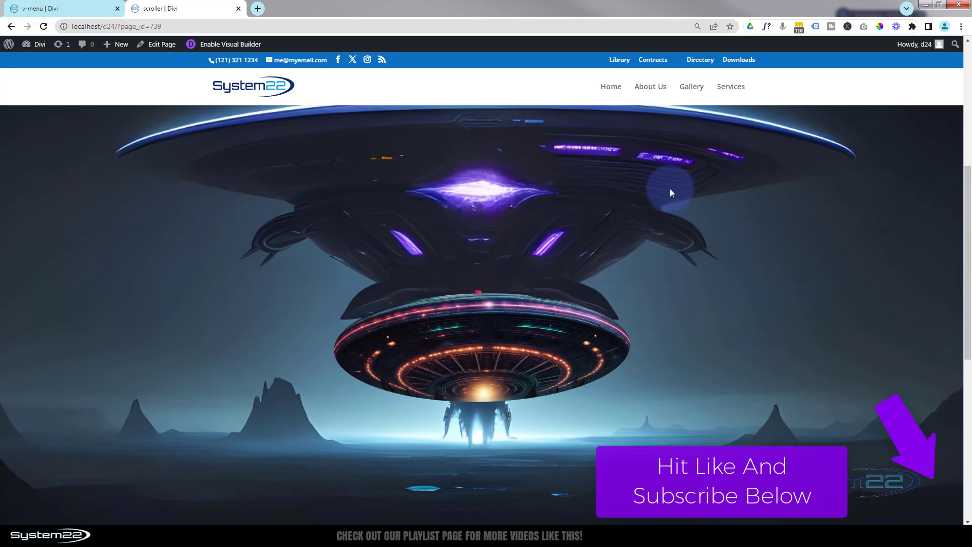
click(501, 286)
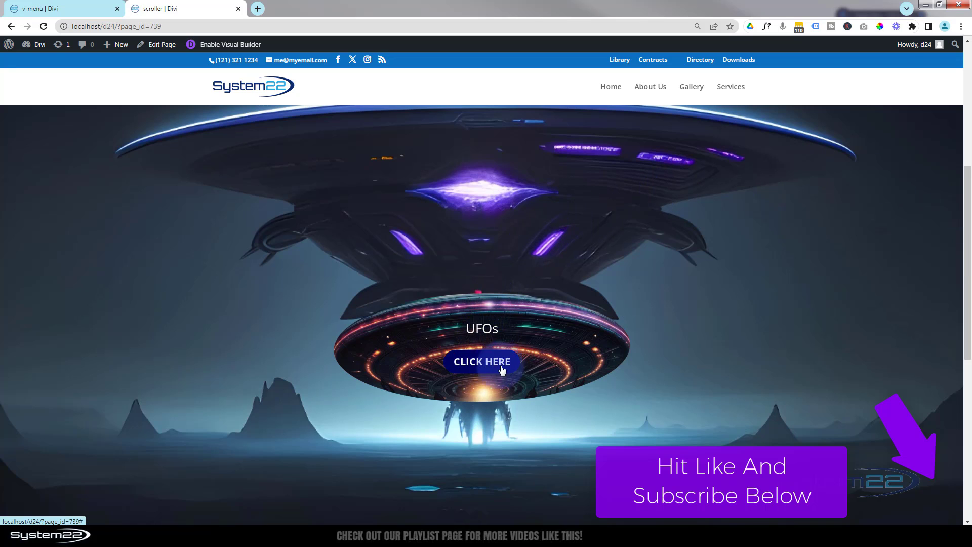
click(636, 361)
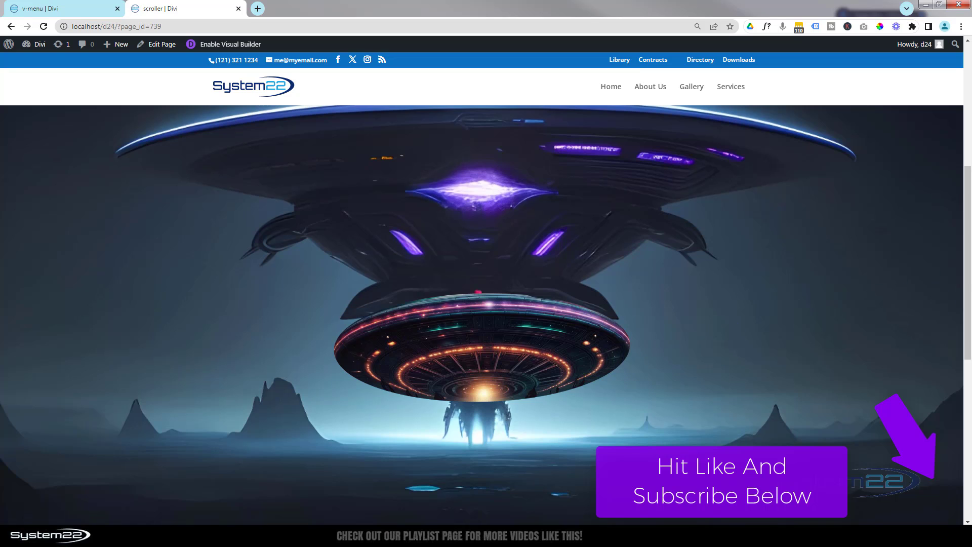
drag(966, 223, 968, 76)
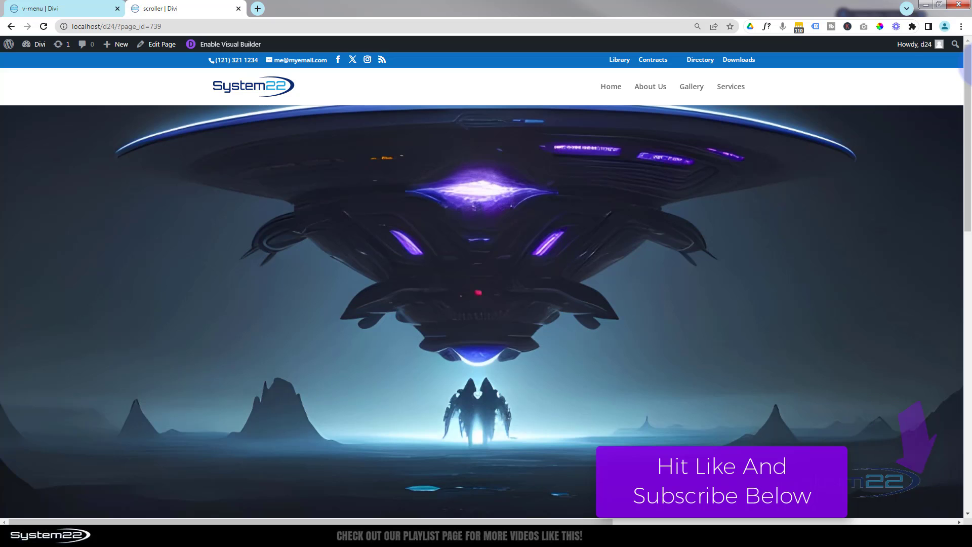